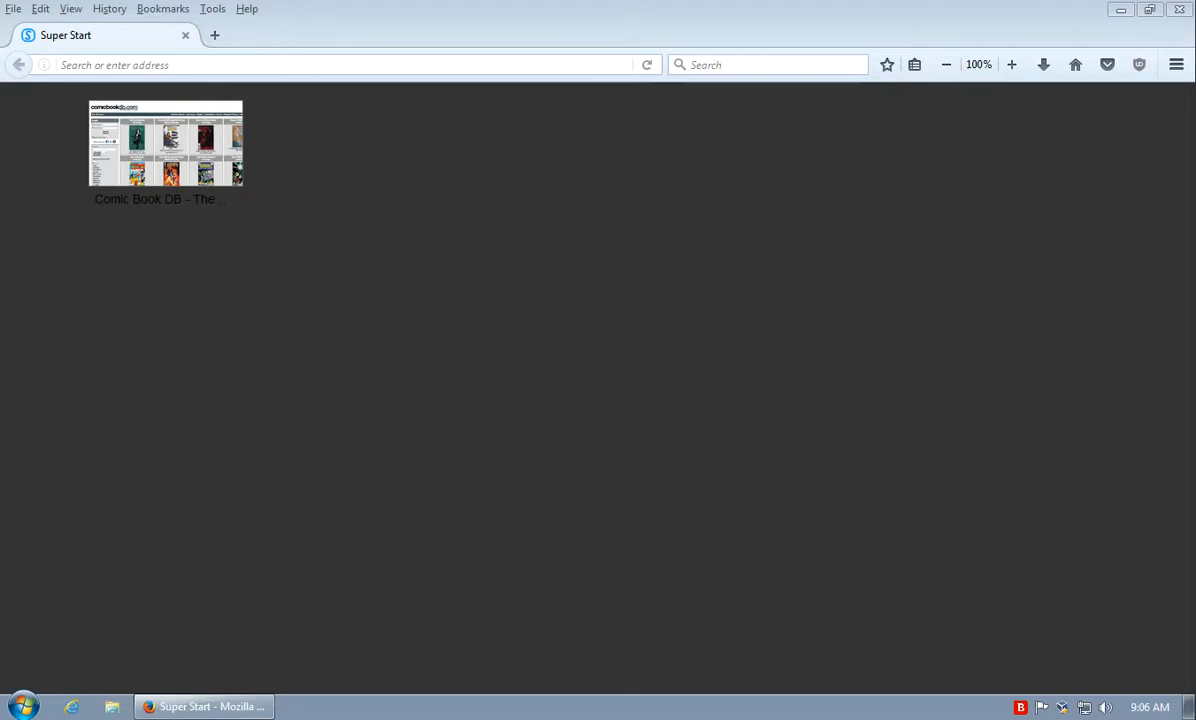
Open the Comic Book DB website and search the entire site for "x-men".
left_click(165, 145)
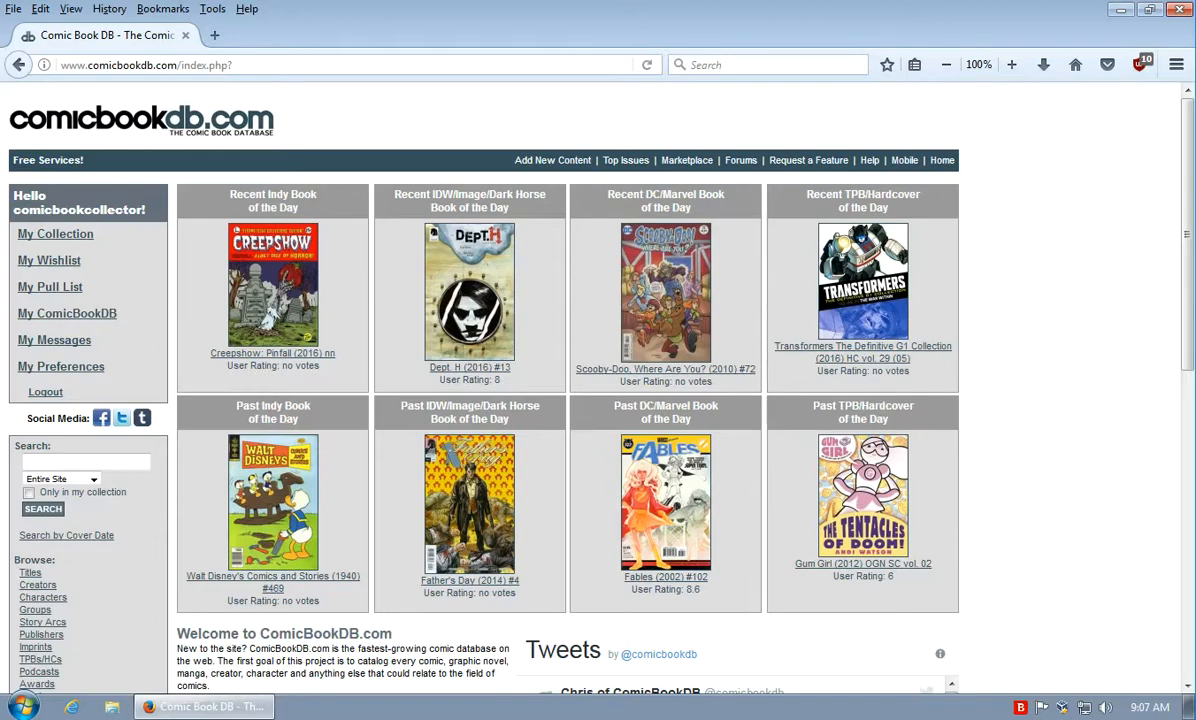
left_click(86, 462)
type("x-men")
key("Return")
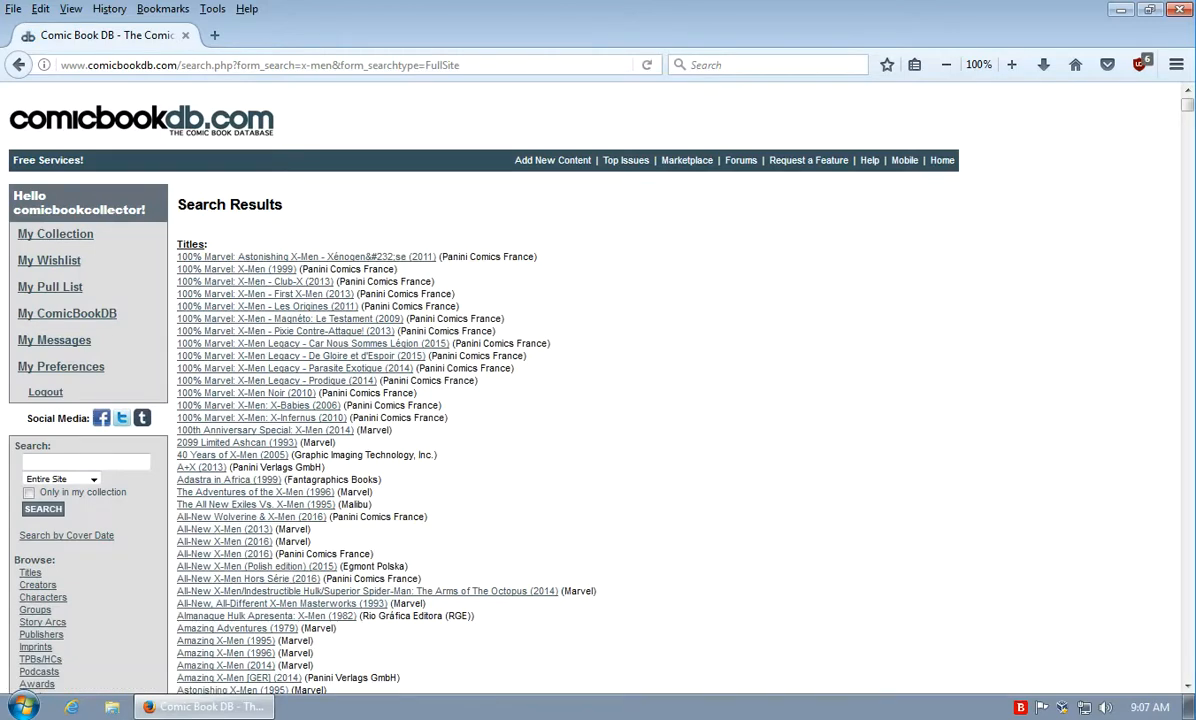
Find the Marvel title X-Men (1991) in the search results and open its page.
scroll(400, 400, "down", 5)
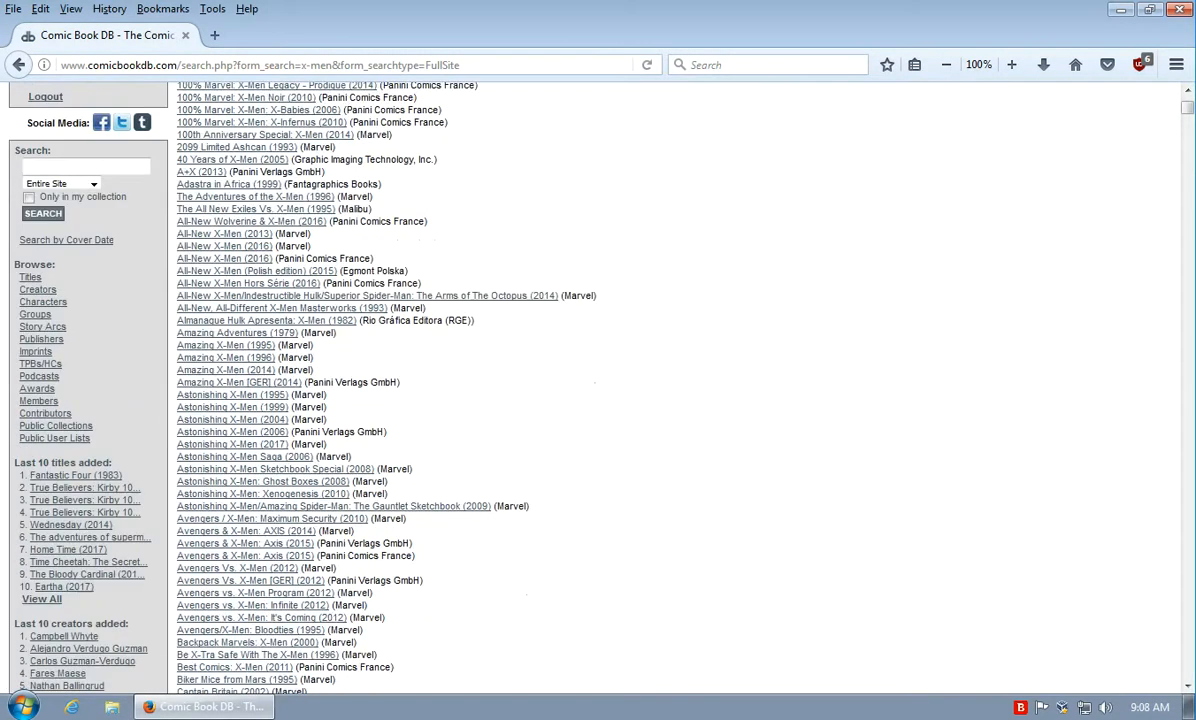
scroll(400, 400, "down", 2)
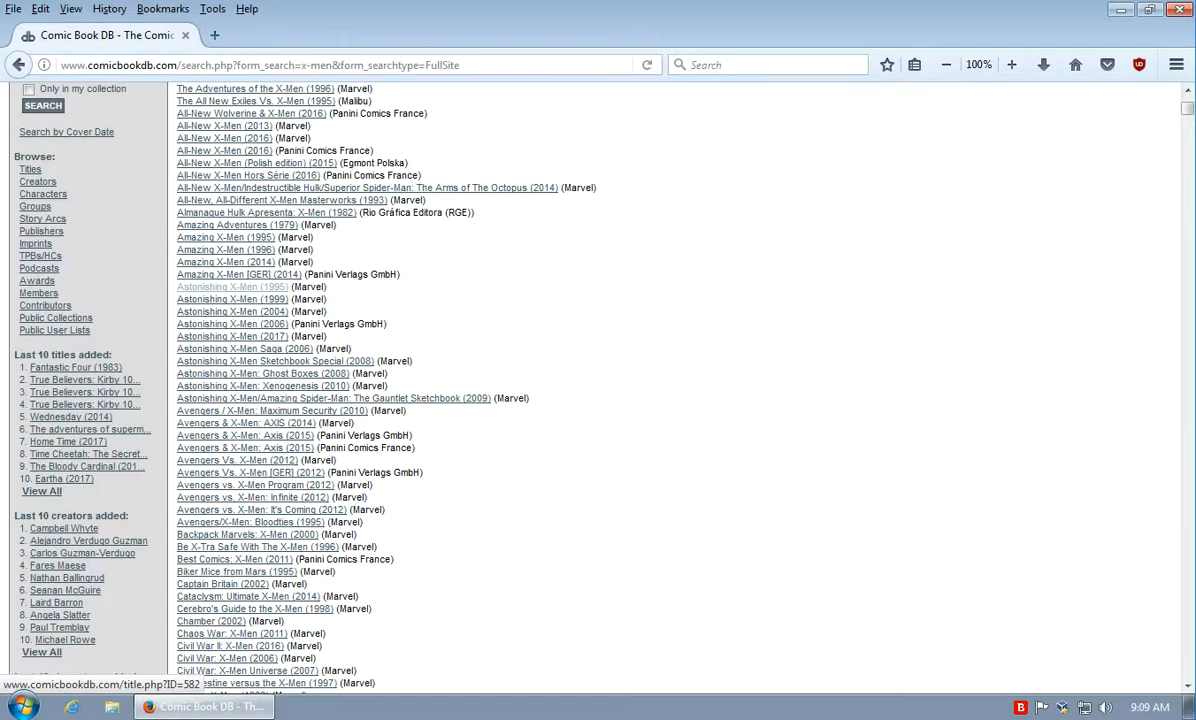
scroll(232, 287, "down", 4)
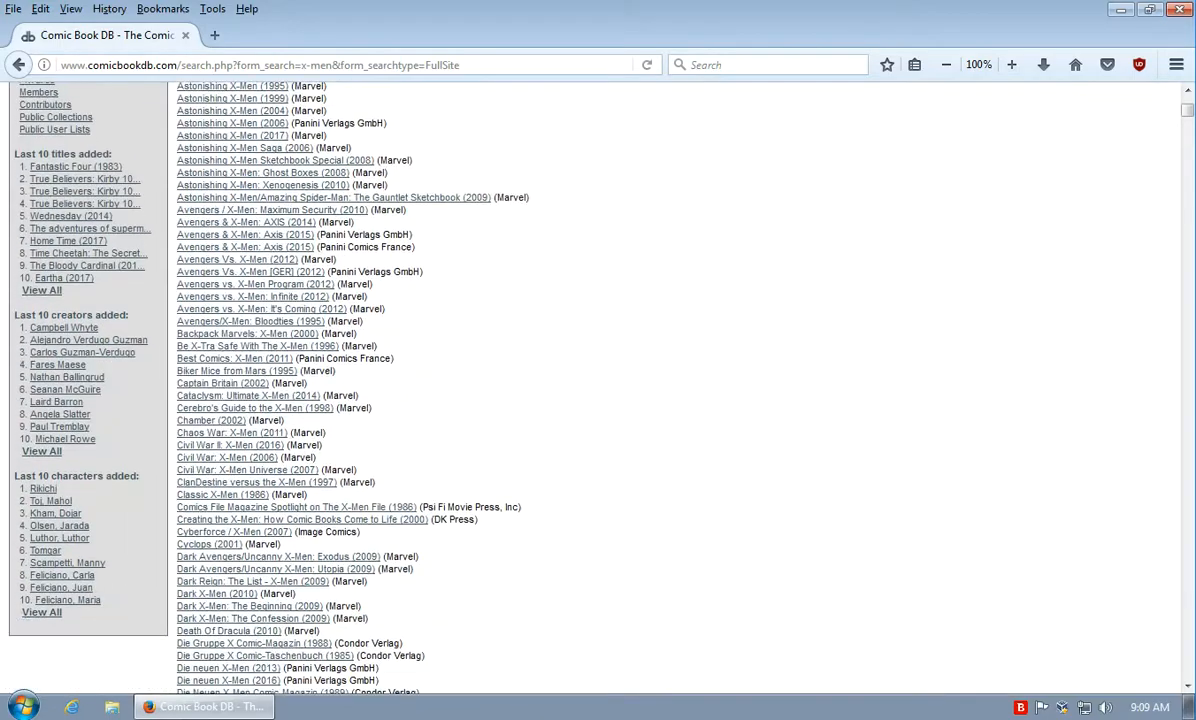
scroll(340, 387, "down", 20)
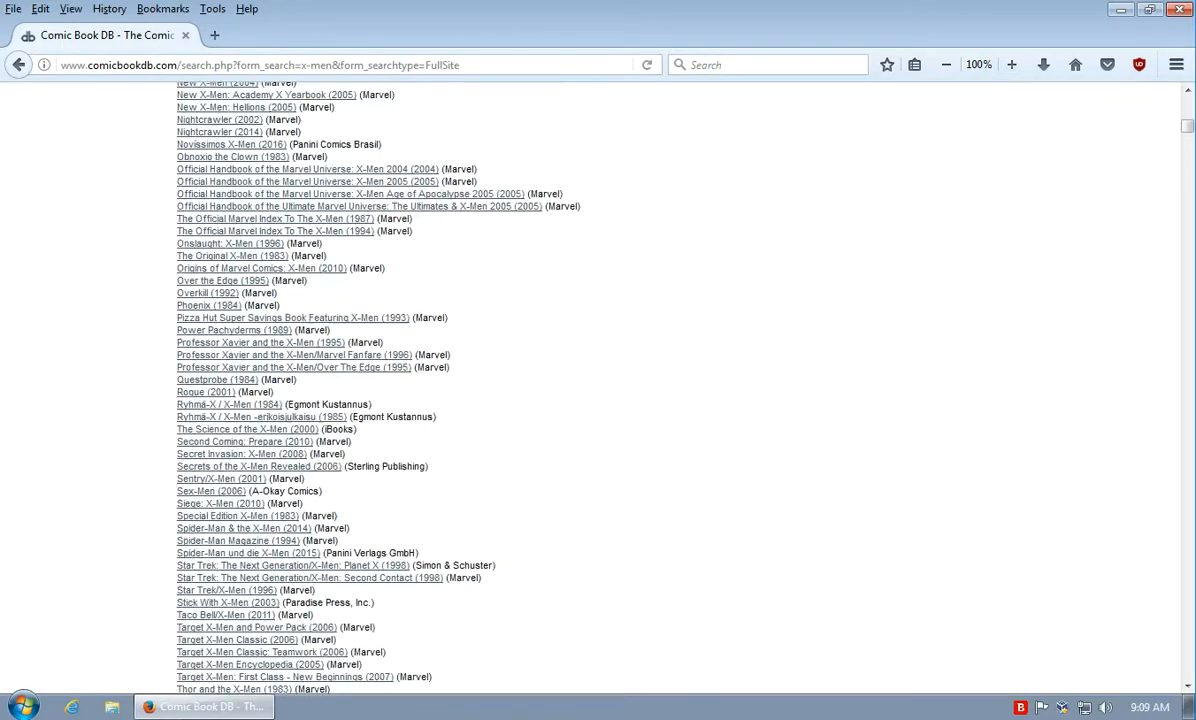
scroll(340, 387, "down", 20)
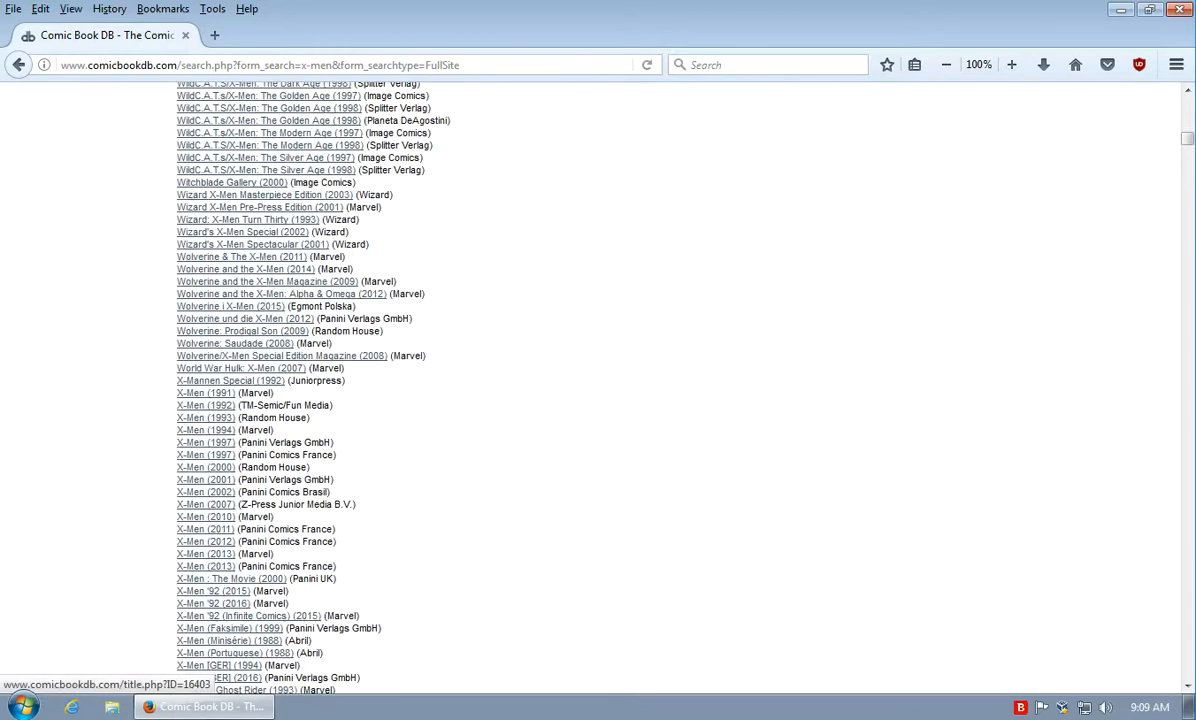
scroll(340, 387, "up", 3)
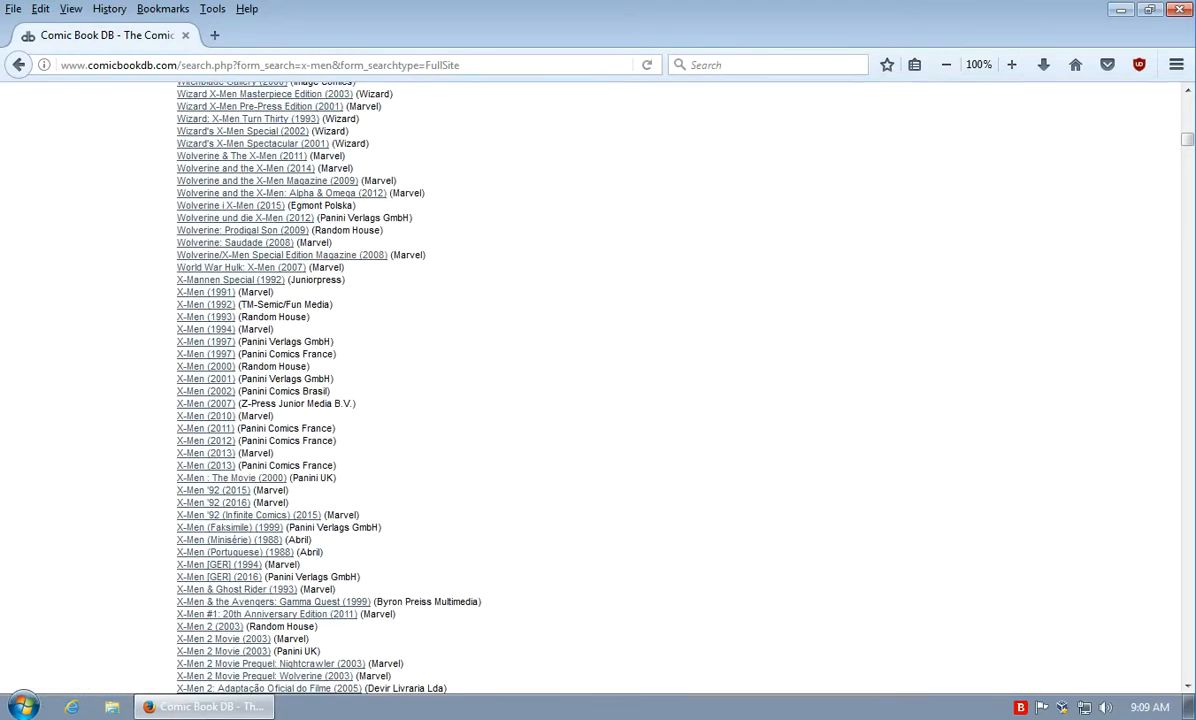
left_click(205, 292)
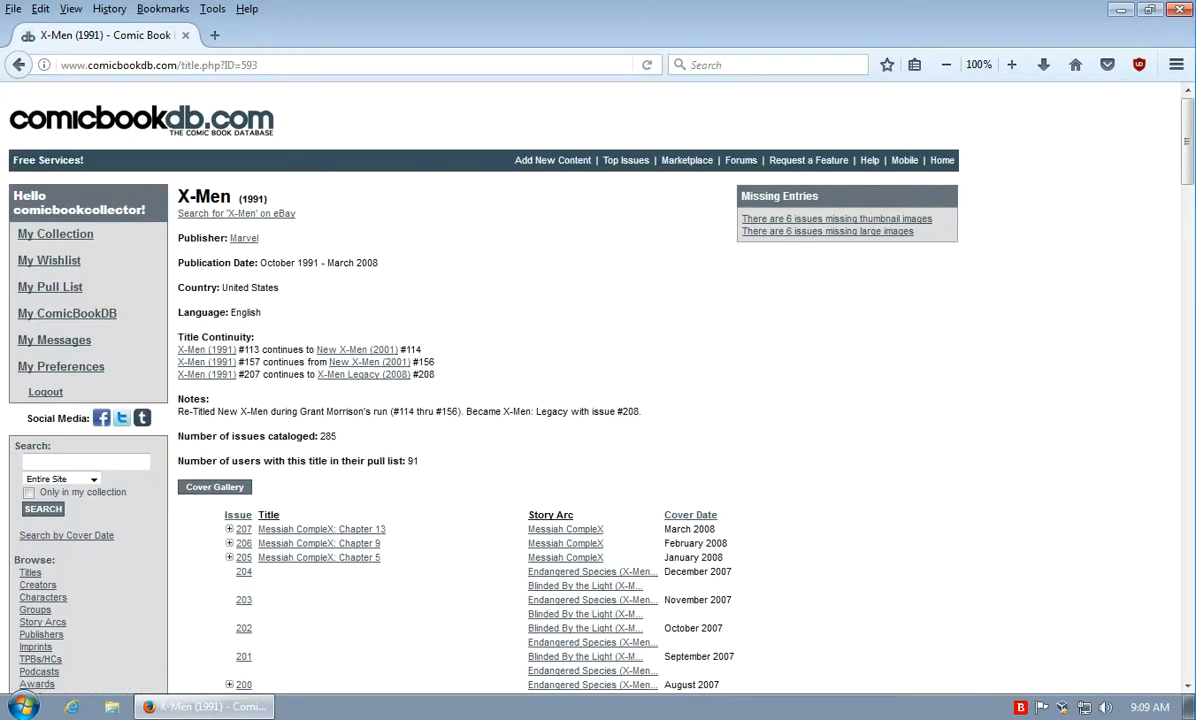
Review the X-Men (1991) title details, from the publisher through the title continuity entries.
scroll(560, 380, "down", 2)
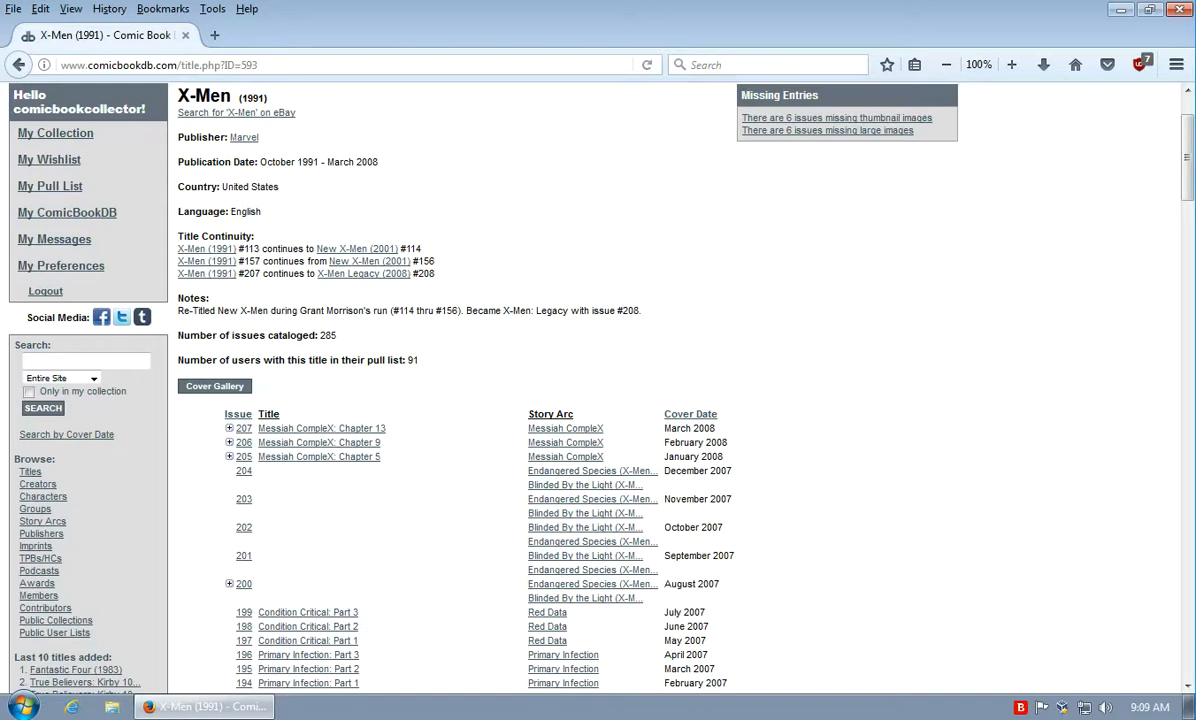
left_click_drag(178, 92, 436, 273)
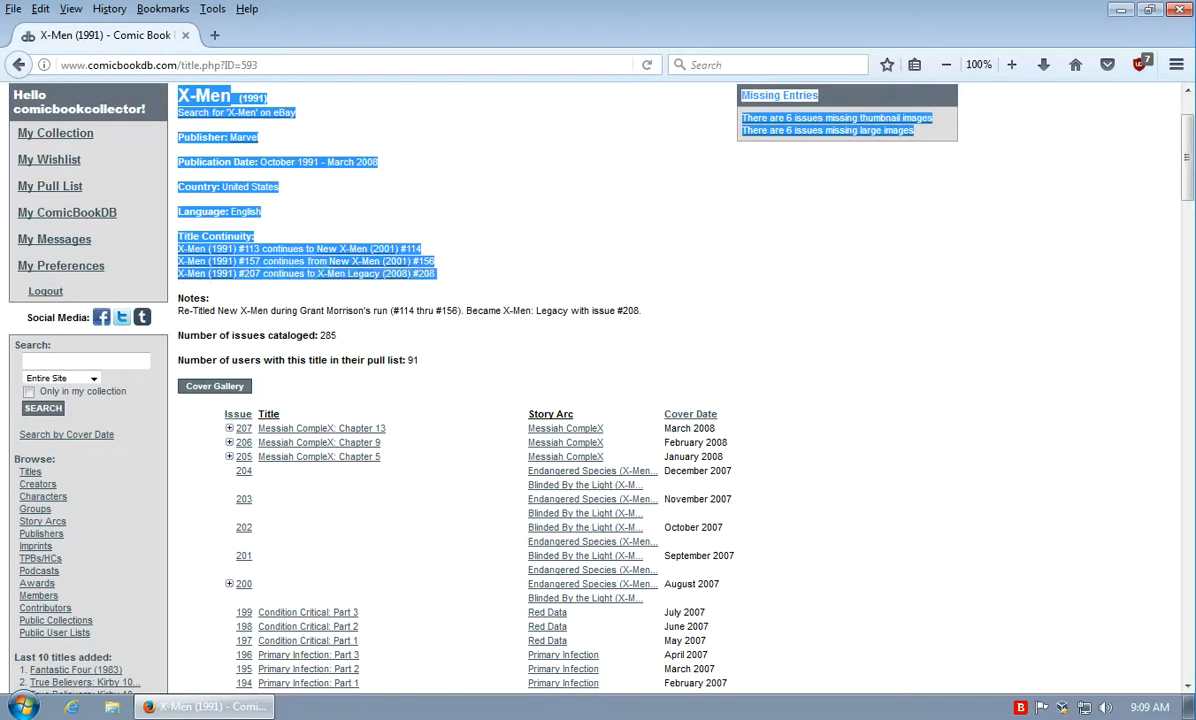
left_click(446, 268)
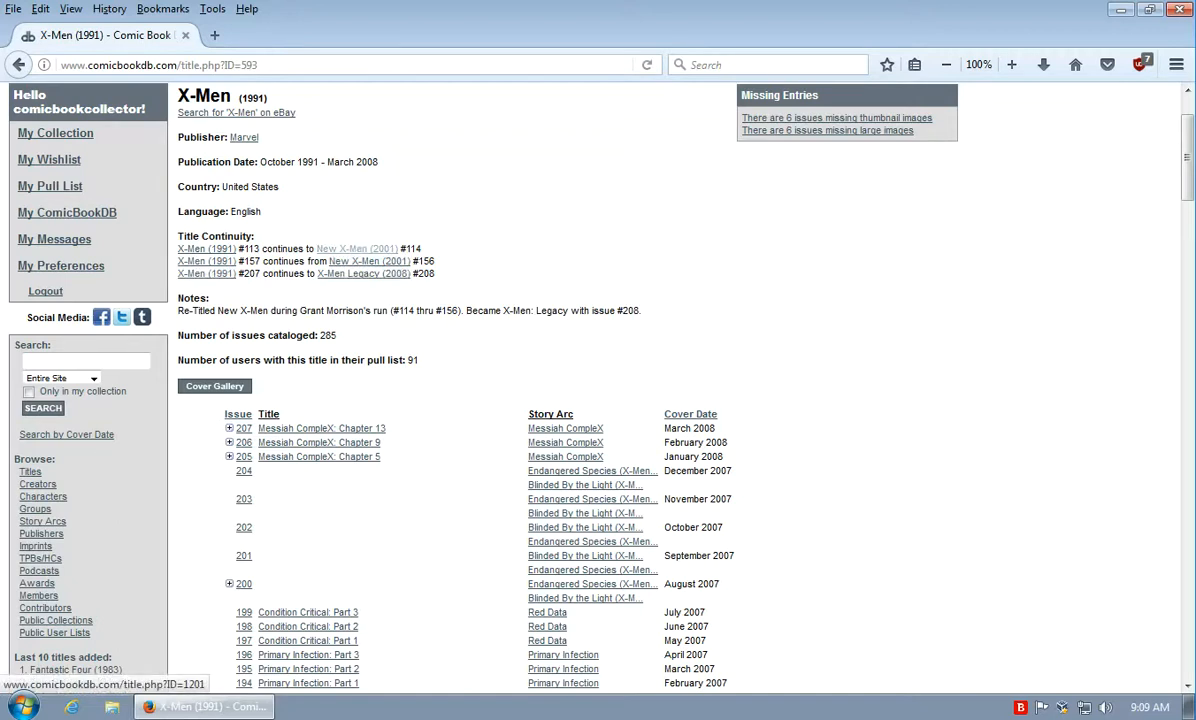
View the issues in The Hunt For Xavier story arc listed for issue 82, and return to the X-Men (1991) issue list.
scroll(356, 248, "down", 20)
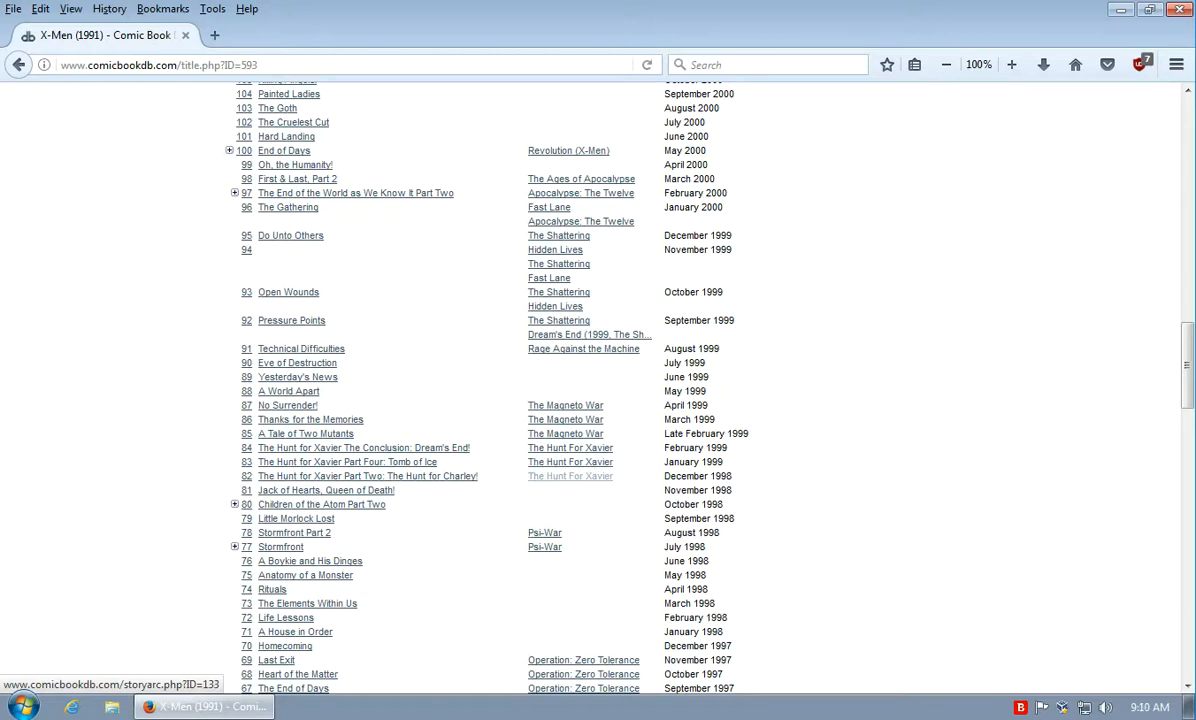
left_click(570, 476)
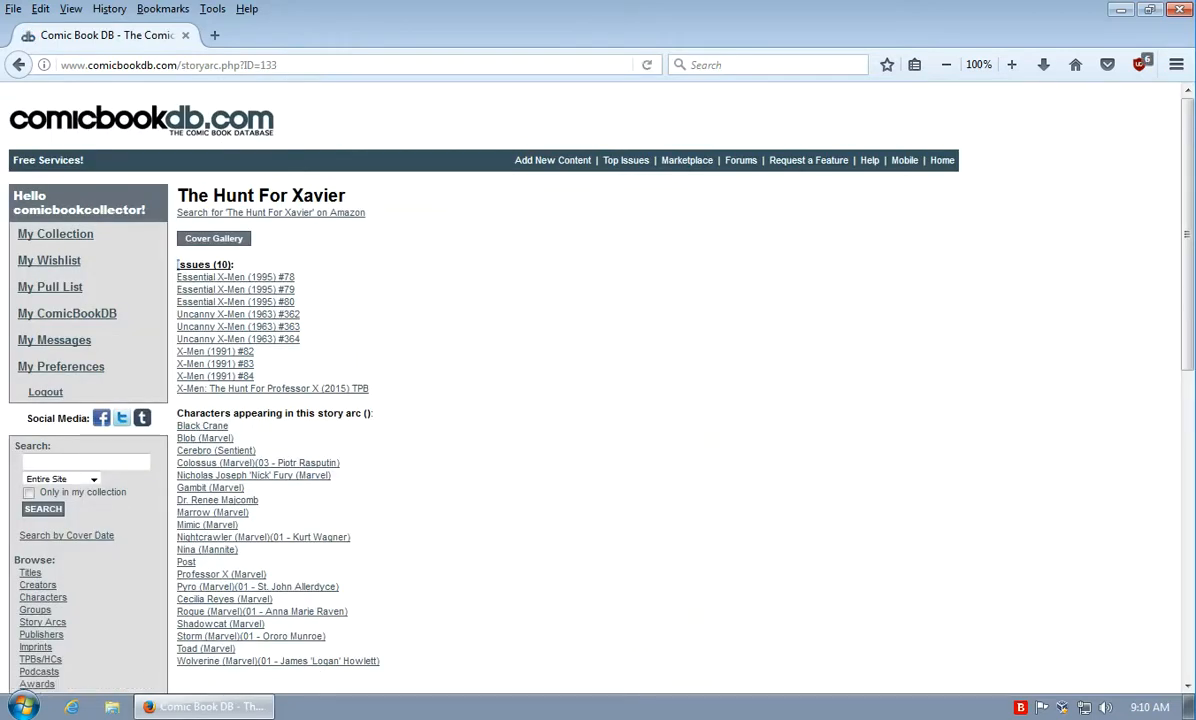
left_click_drag(167, 250, 370, 392)
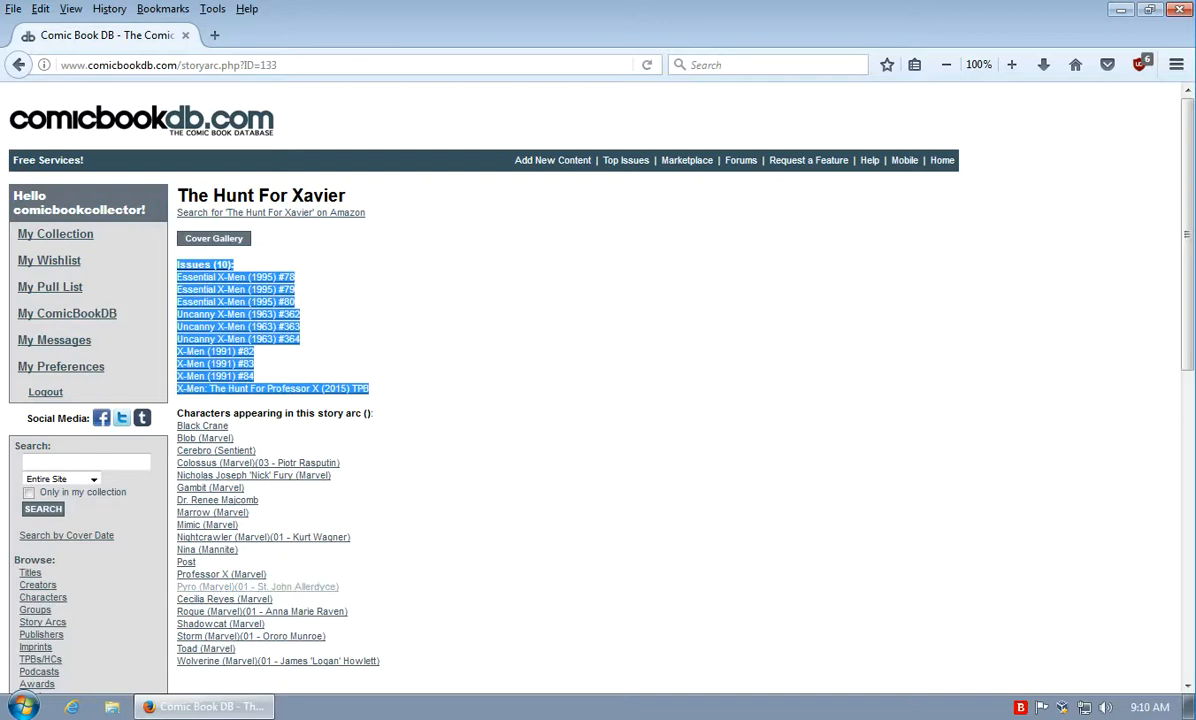
left_click(430, 570)
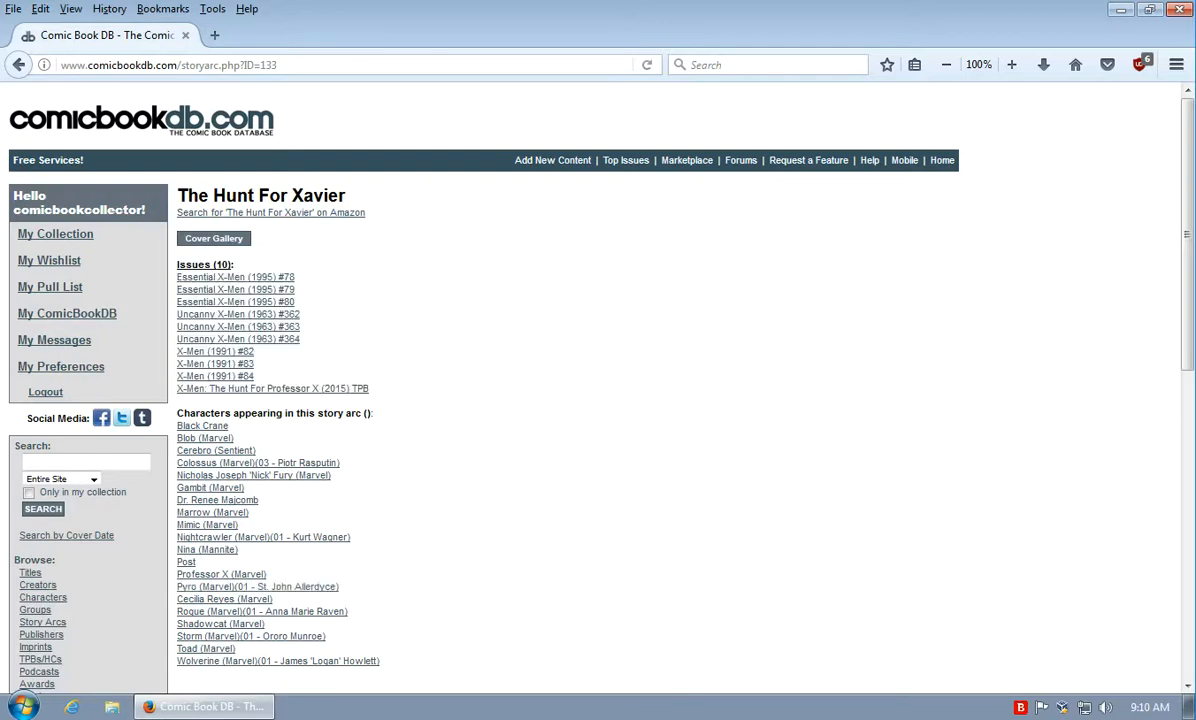
left_click(18, 65)
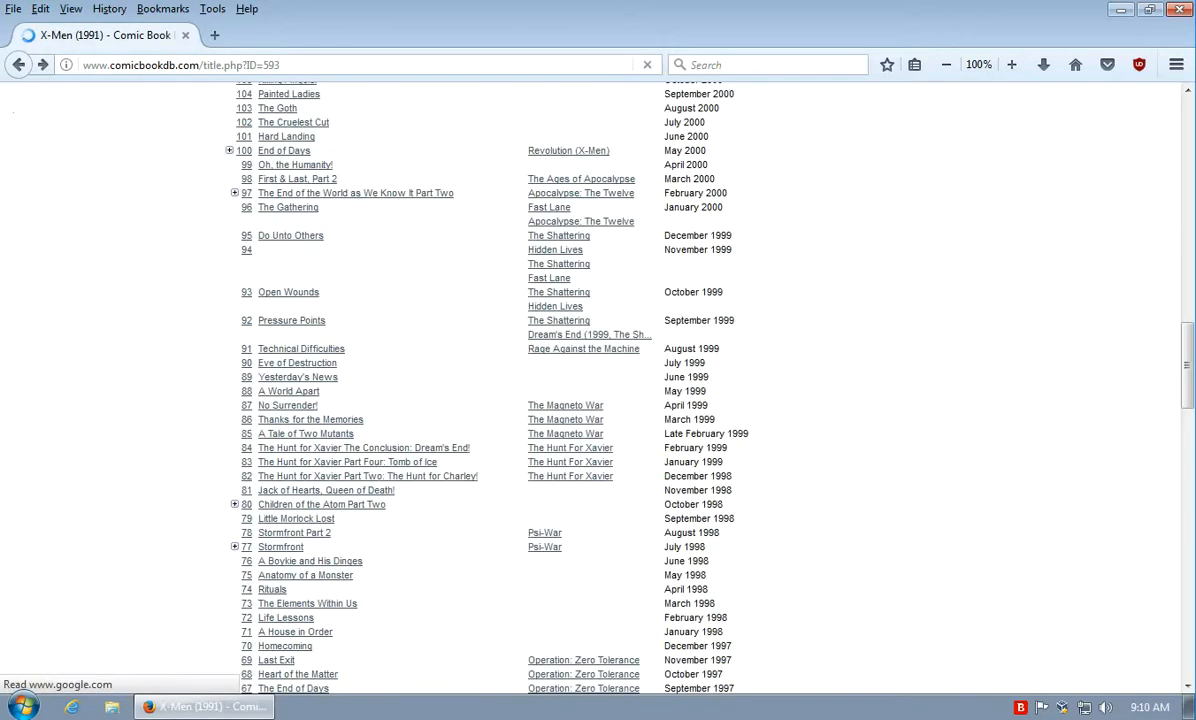
Expand the variants of issue 25 in the X-Men (1991) list and open the regular "Dreams Fade" issue.
scroll(566, 508, "down", 6)
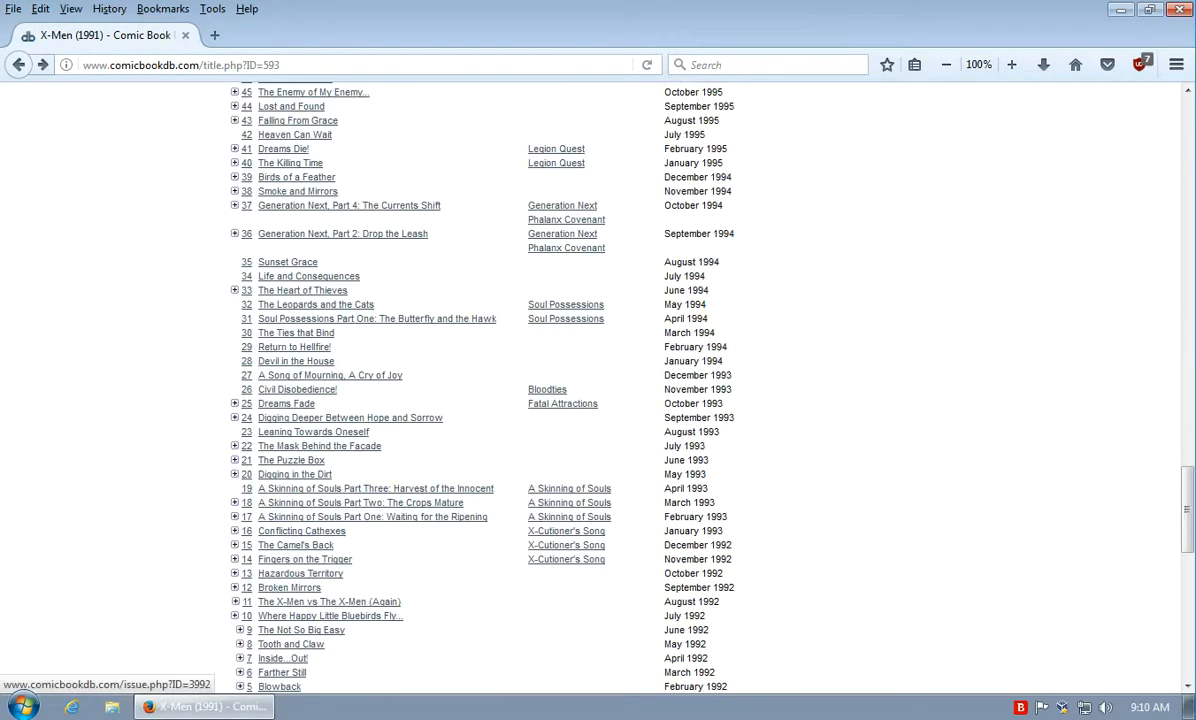
left_click(235, 404)
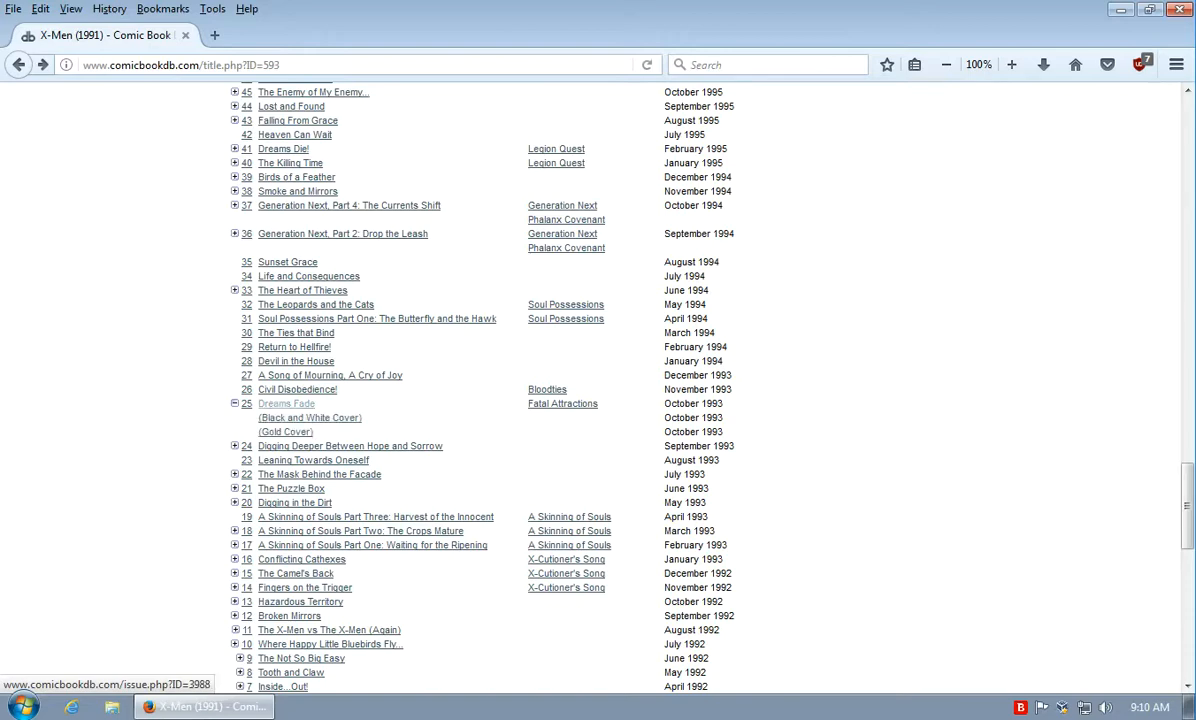
left_click(286, 403)
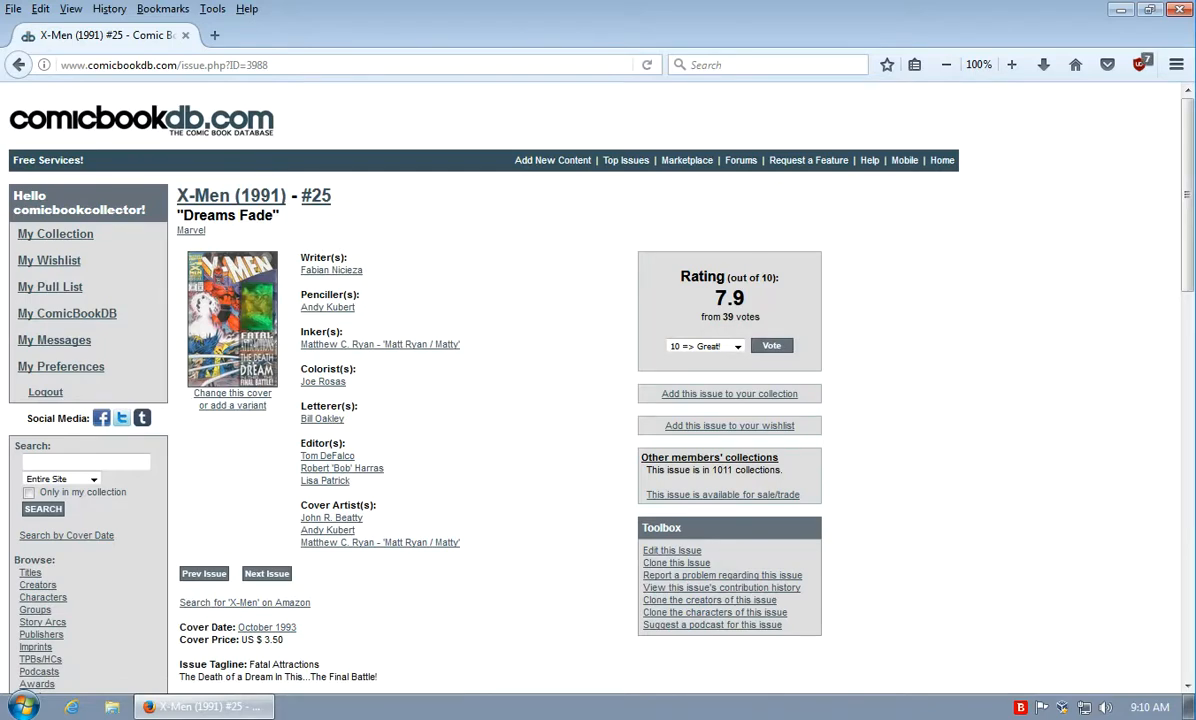
Examine issue 25's tagline, other versions, reprints, notes and credits.
scroll(600, 380, "down", 5)
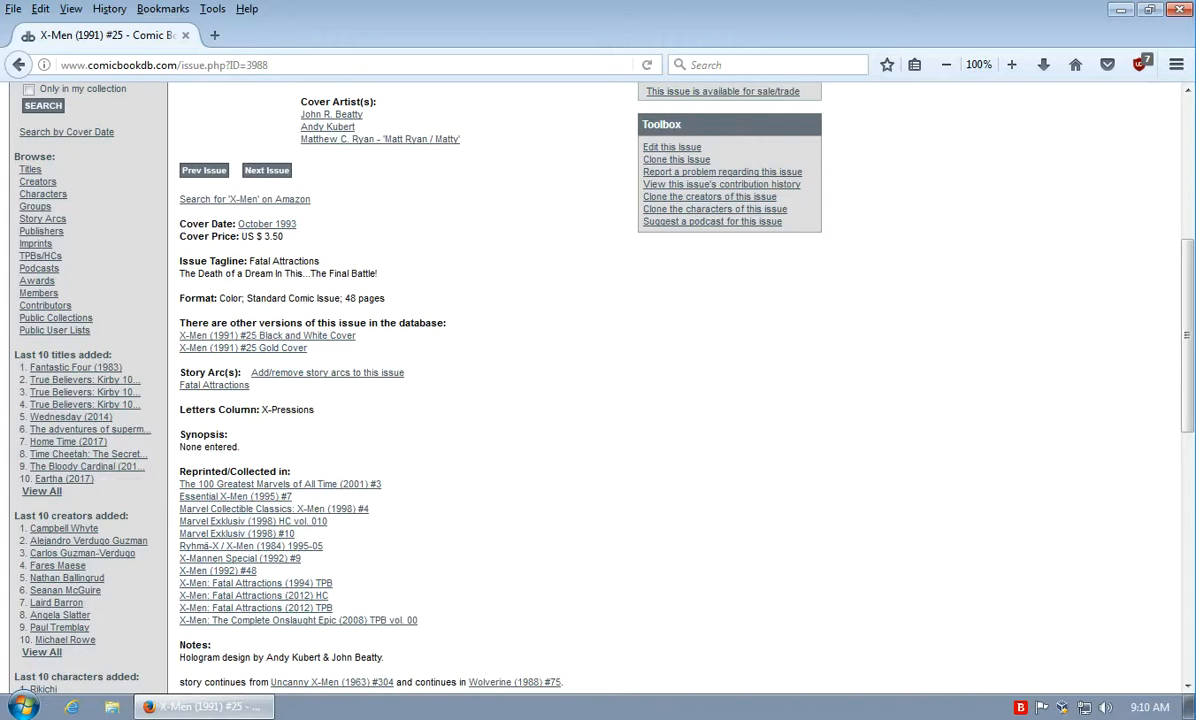
left_click_drag(377, 273, 197, 273)
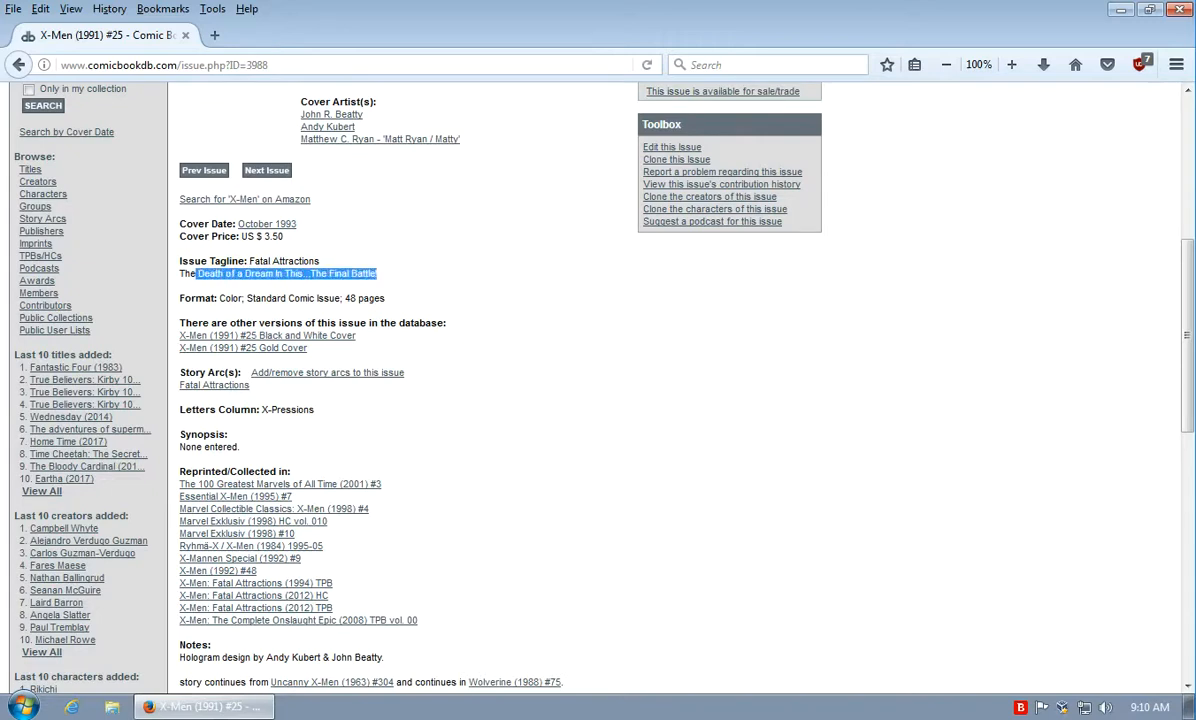
scroll(600, 380, "down", 1)
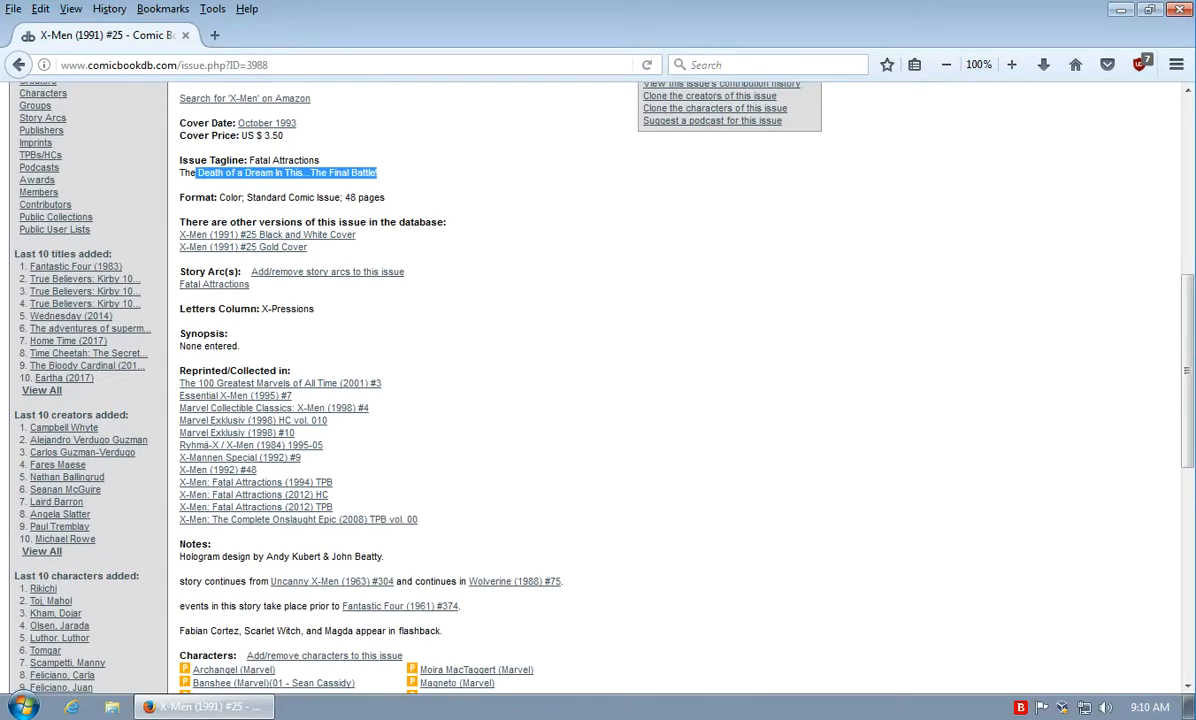
scroll(600, 380, "up", 5)
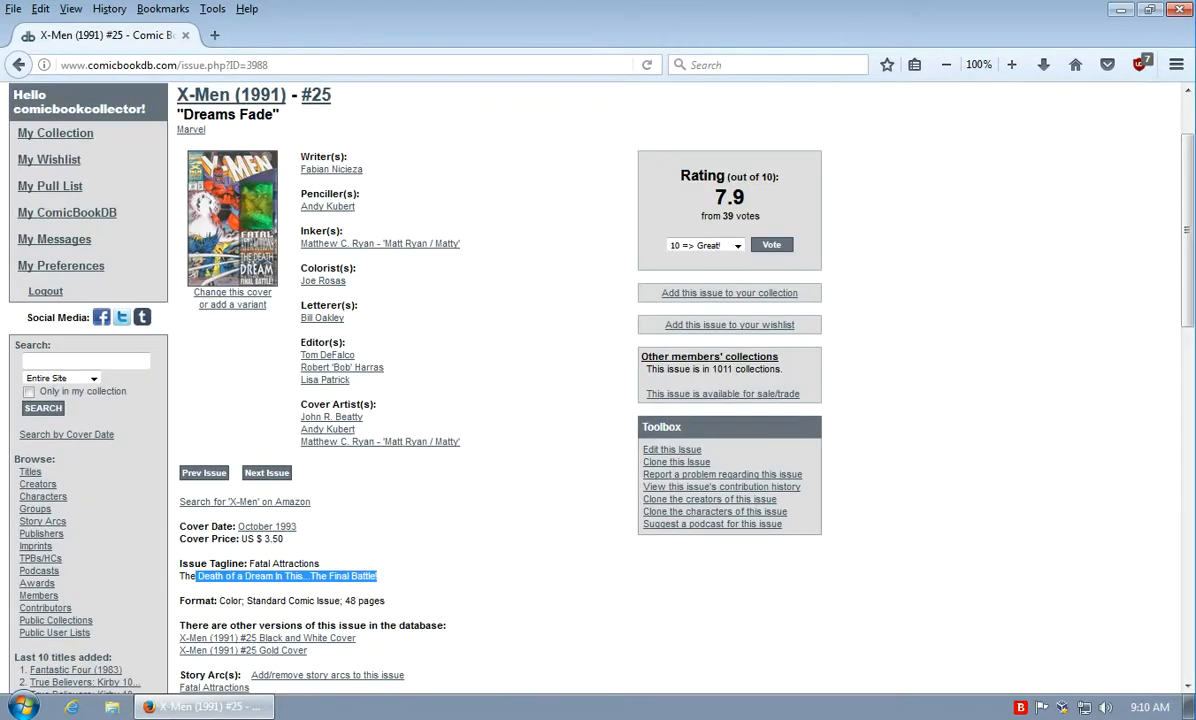
left_click(480, 560)
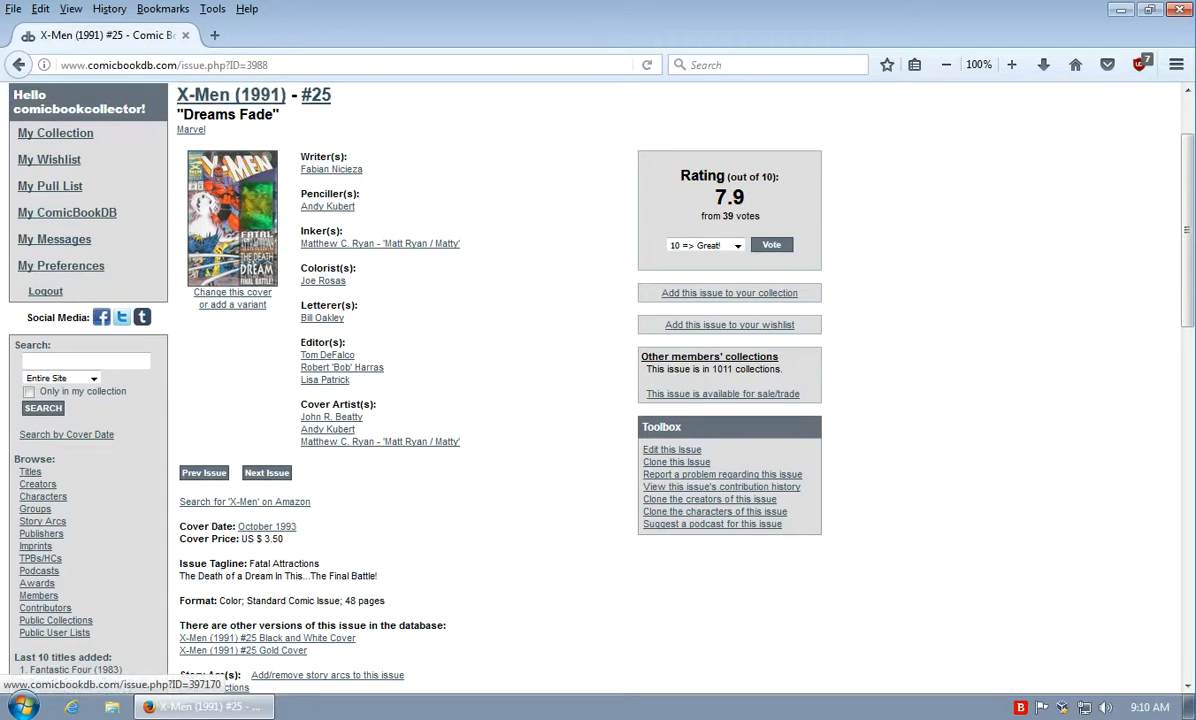
Browse the Black and White Cover version of issue 25 and issue 26, ending on issue 25's Gold Cover page.
left_click(243, 651)
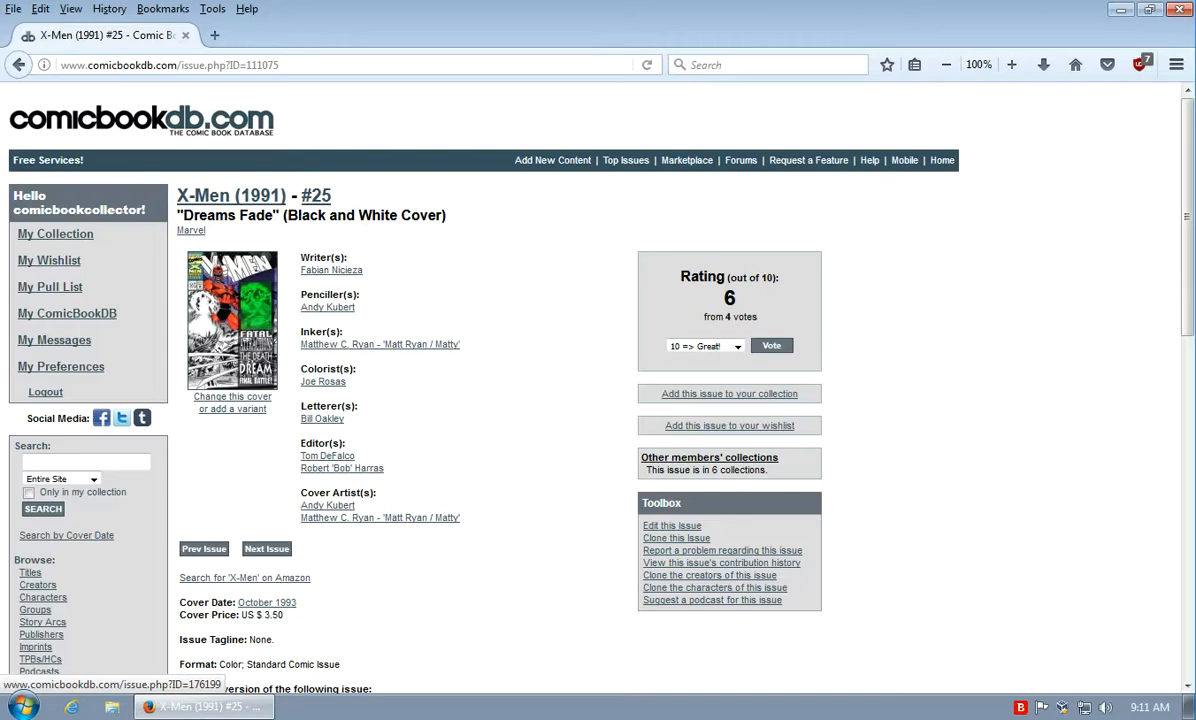
left_click(267, 549)
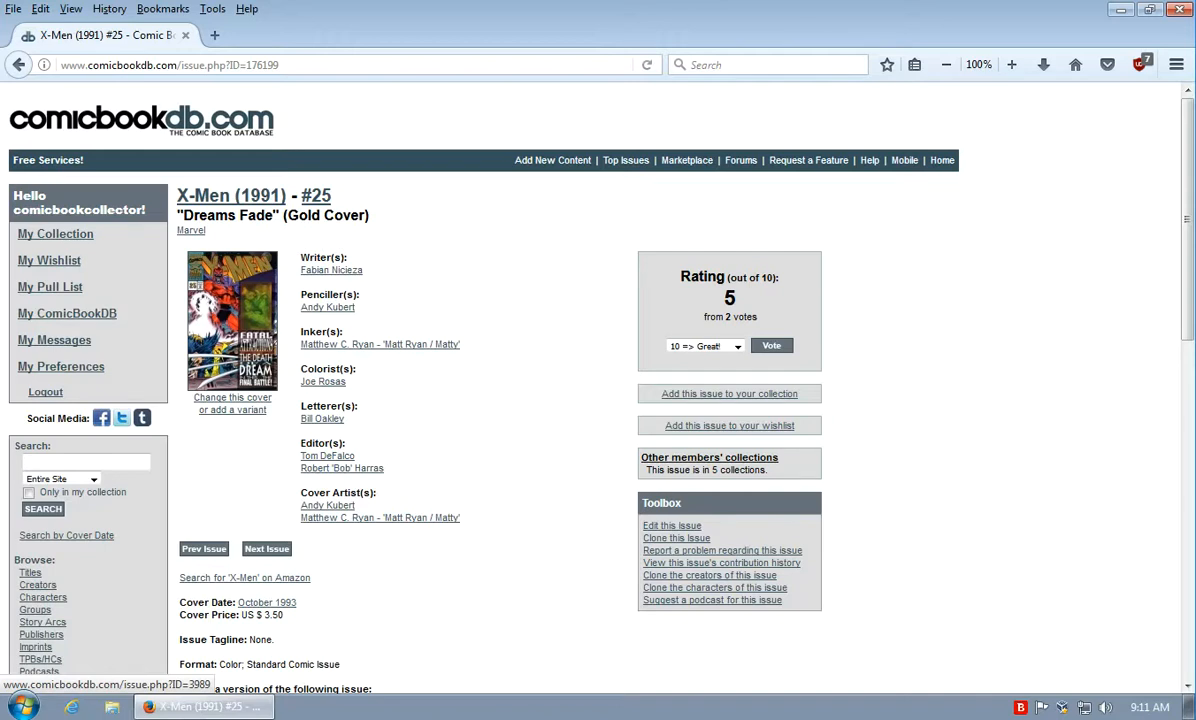
left_click(267, 549)
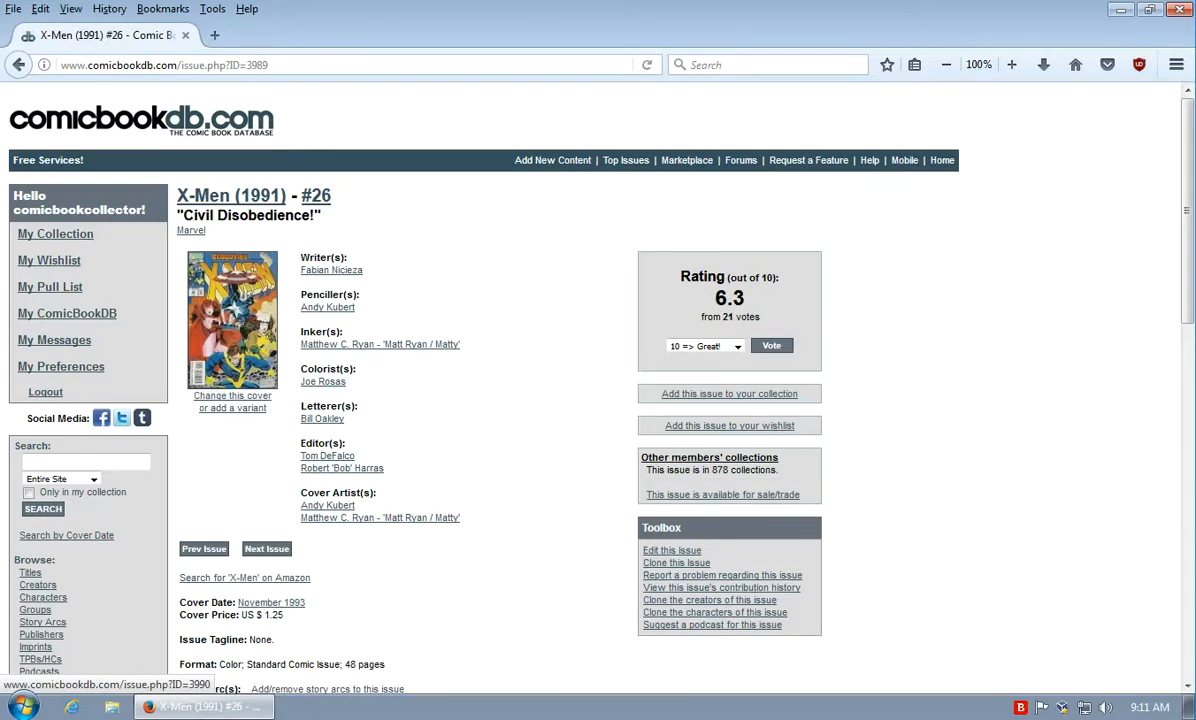
left_click(204, 549)
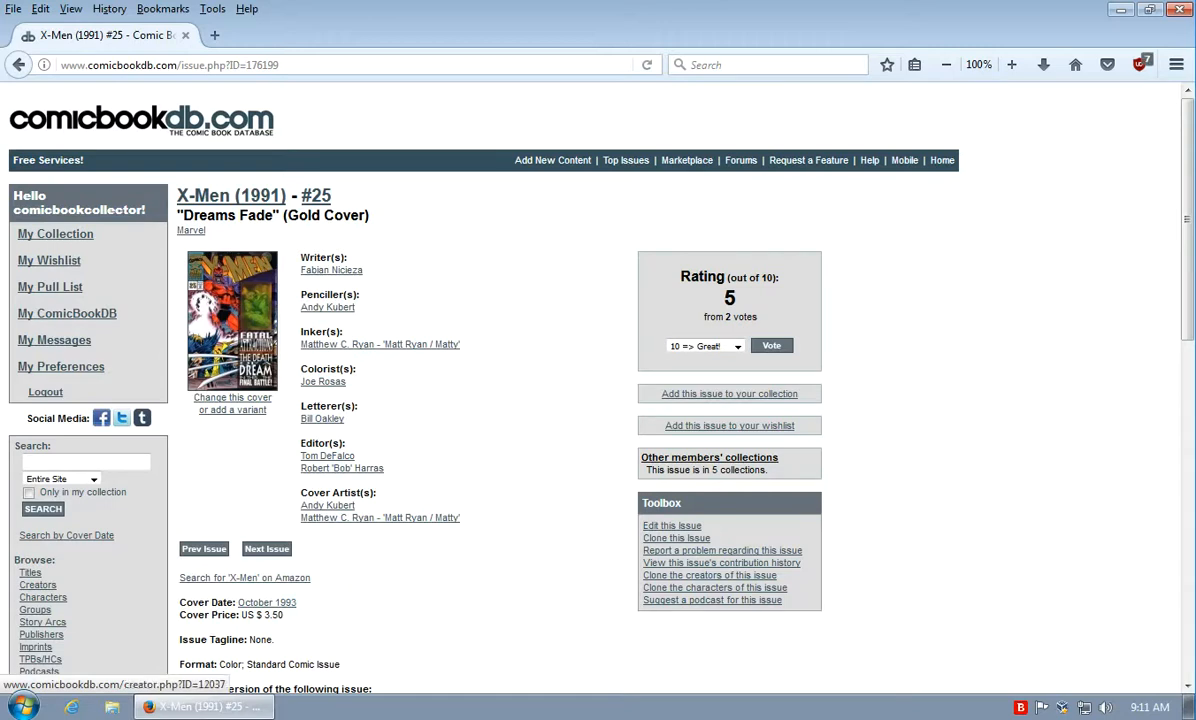
Add the Gold Cover version of X-Men (1991) #25 to the collection with condition Very Fine and storage Bagged/Boarded.
left_click(729, 393)
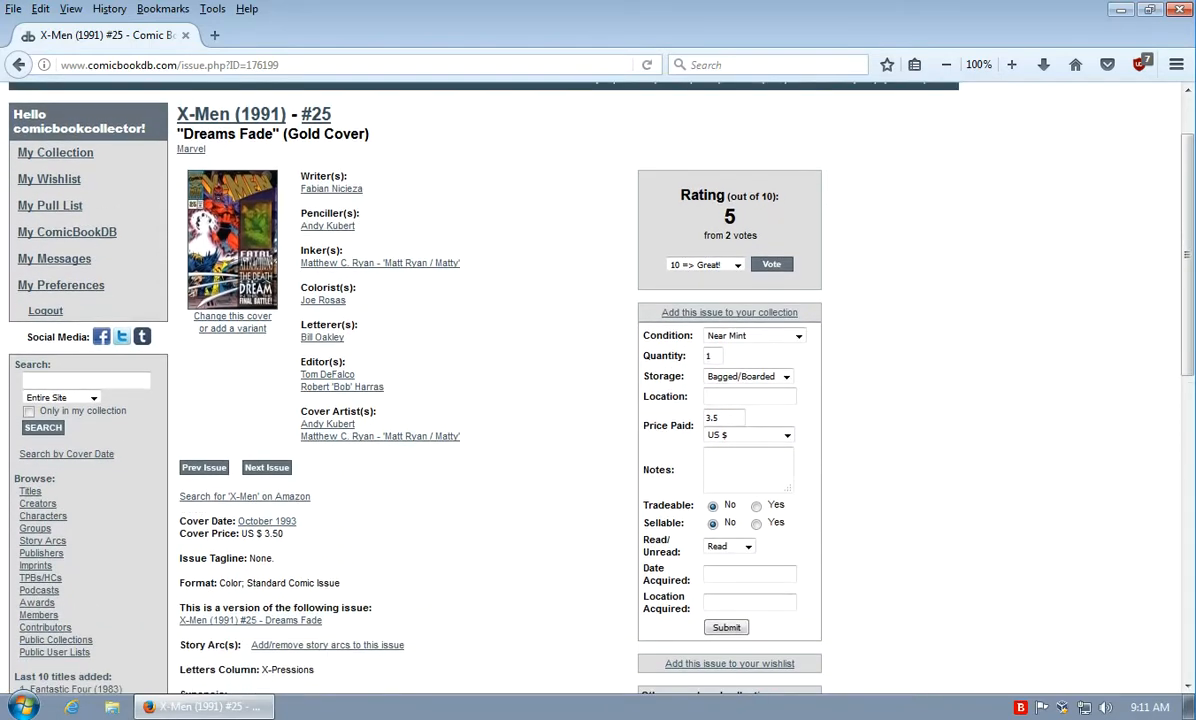
scroll(600, 400, "down", 3)
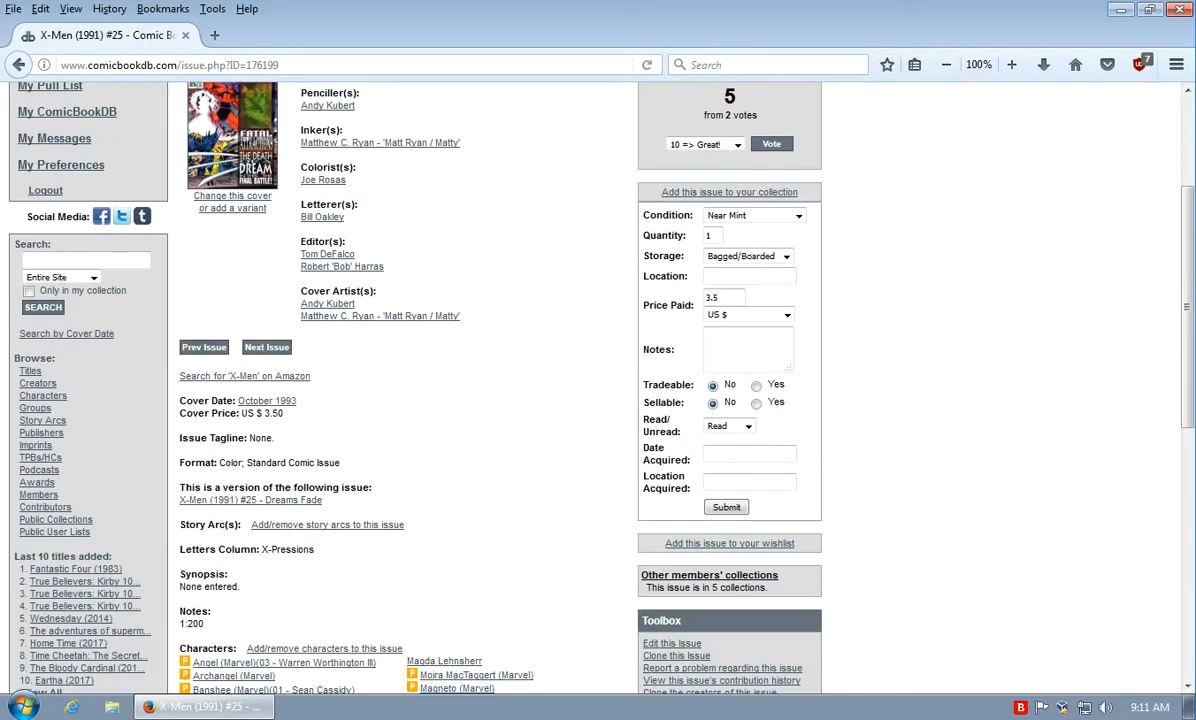
left_click(798, 216)
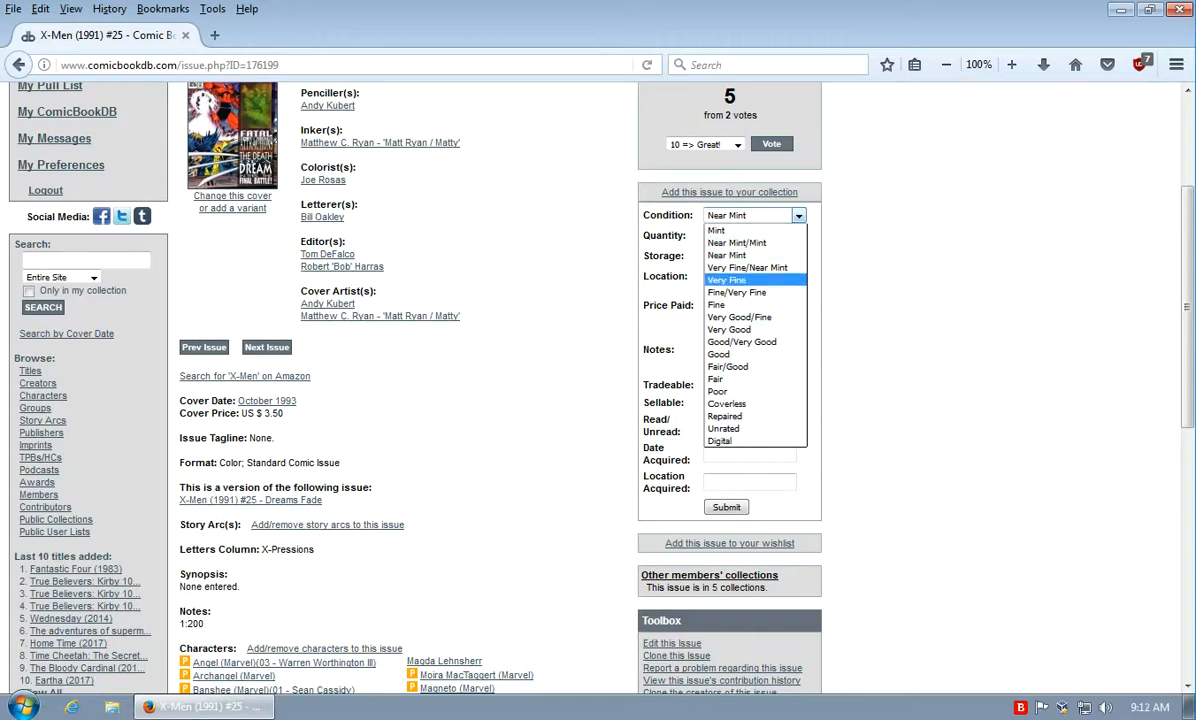
left_click(728, 280)
left_click(786, 257)
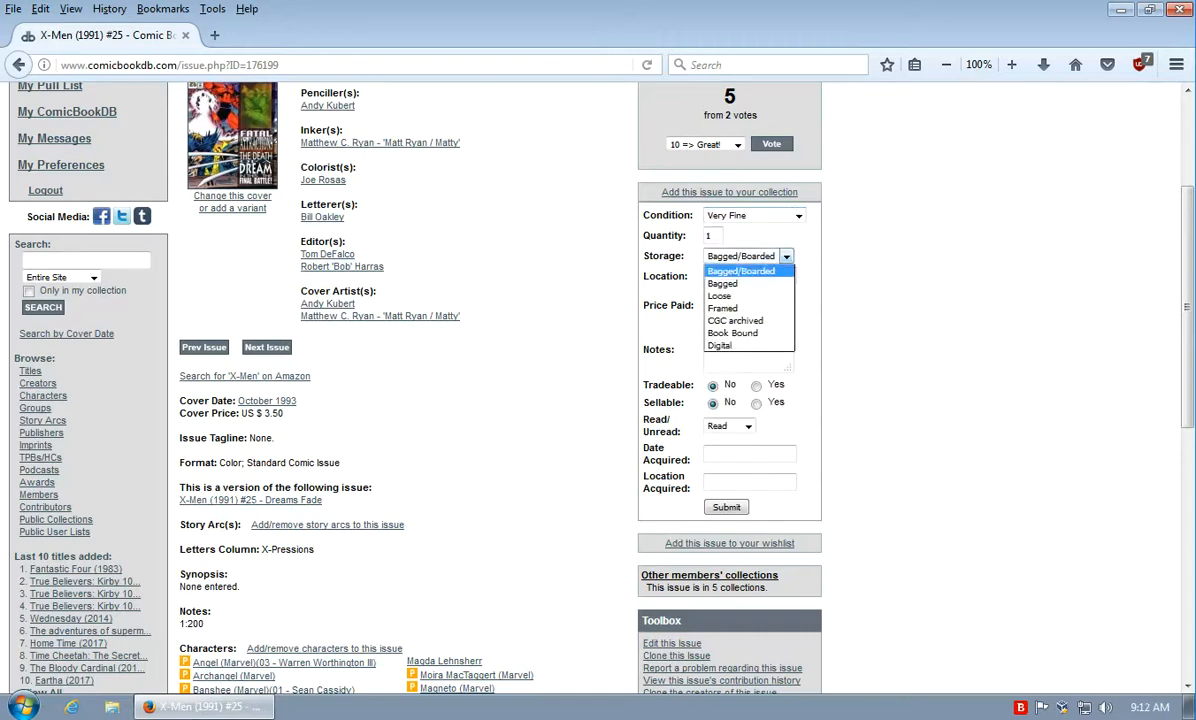
left_click(741, 271)
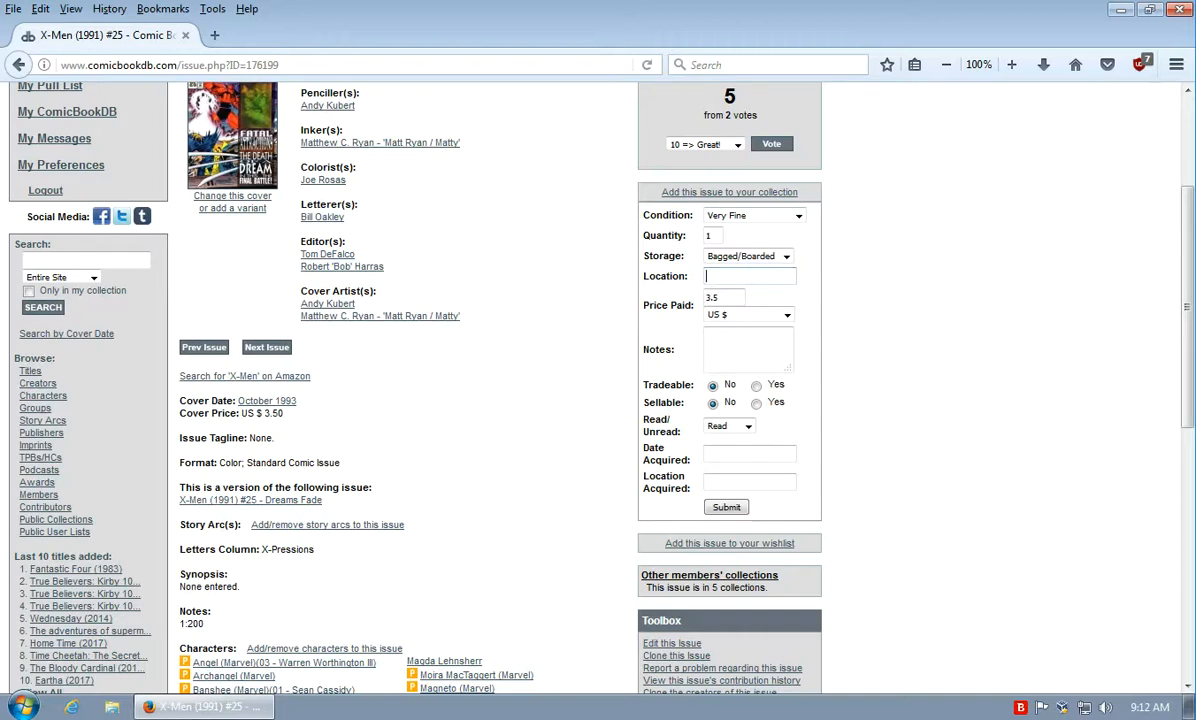
key("Tab")
key("Tab")
key("Tab")
left_click(726, 507)
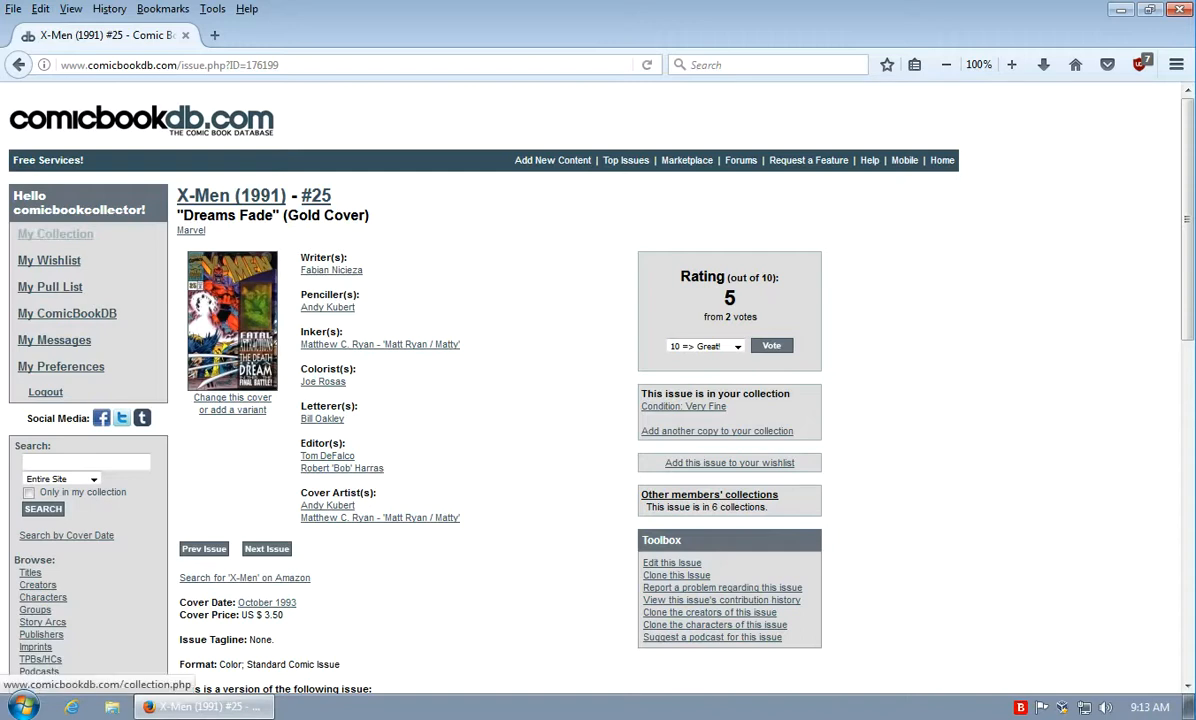
Open the personal collection and check its number of issues.
left_click(55, 233)
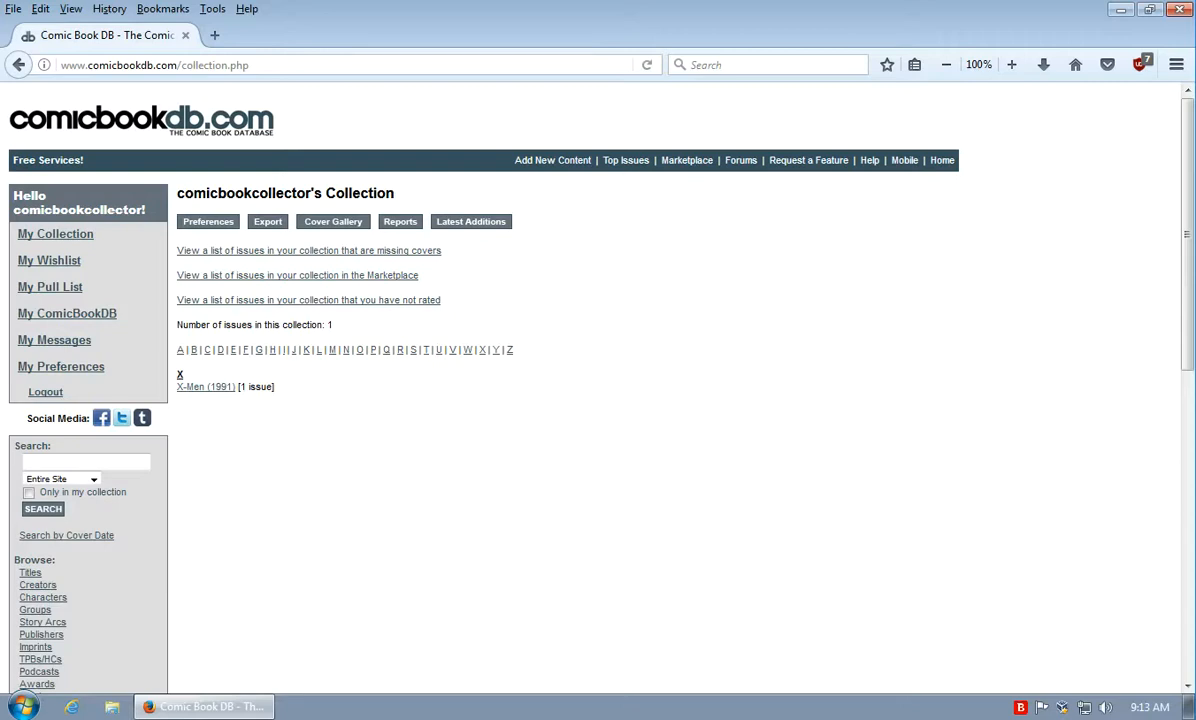
left_click_drag(333, 325, 272, 325)
Search the entire site for "amazing spider-man" and open the Marvel title The Amazing Spider-Man (1963).
left_click(88, 462)
type("amazing spider-man")
key("Return")
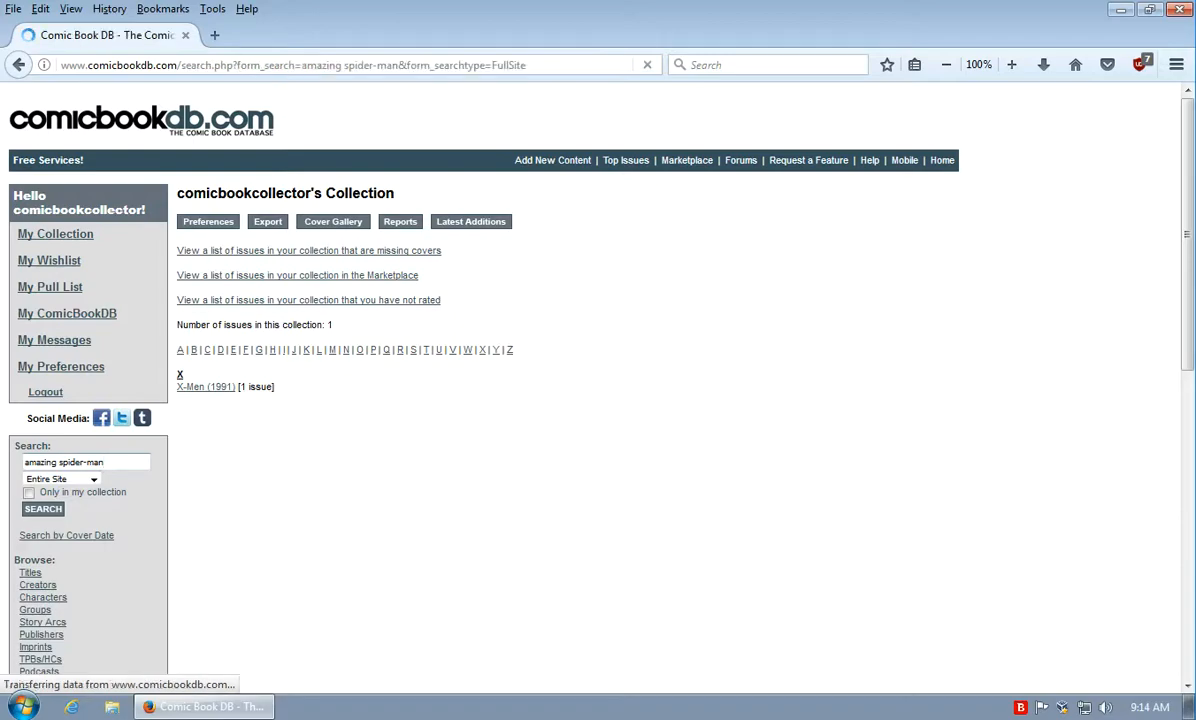
scroll(600, 400, "down", 2)
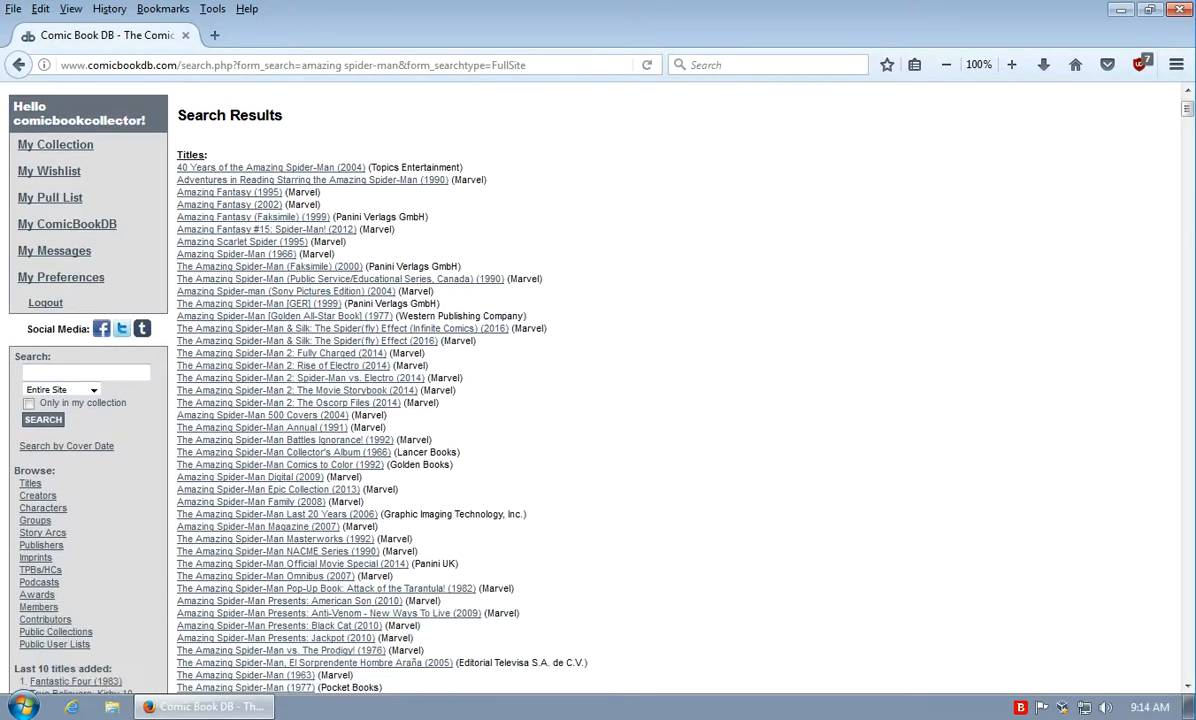
scroll(245, 373, "down", 5)
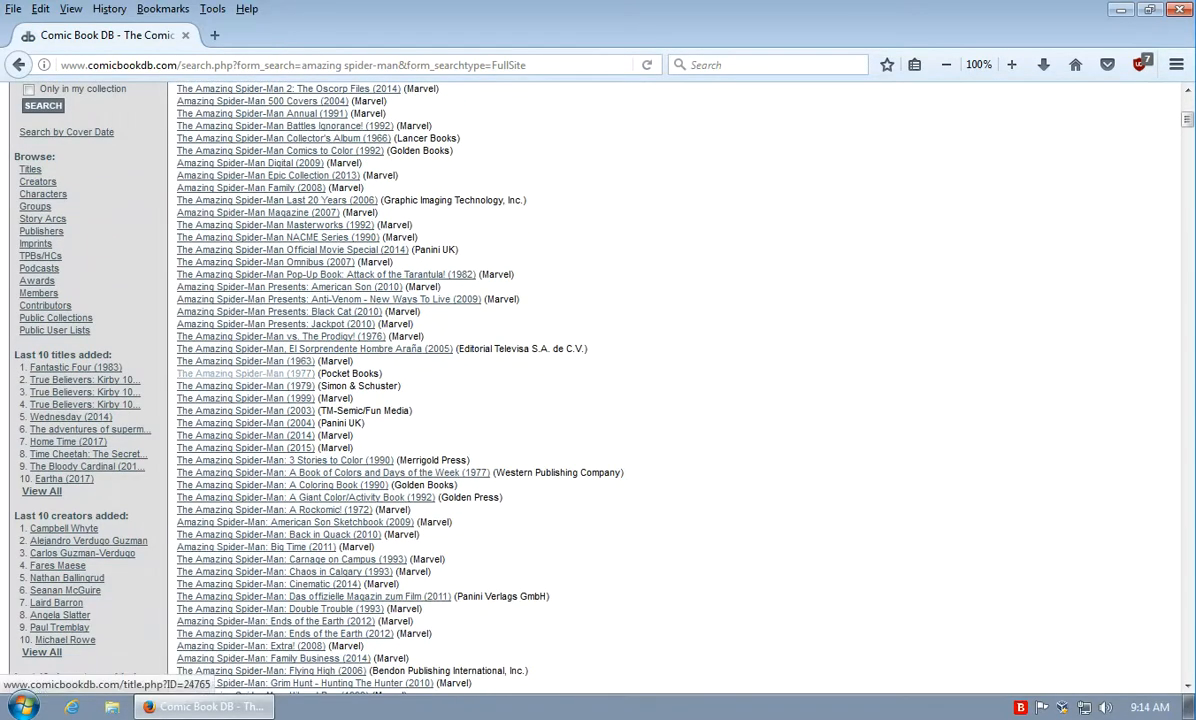
left_click(245, 361)
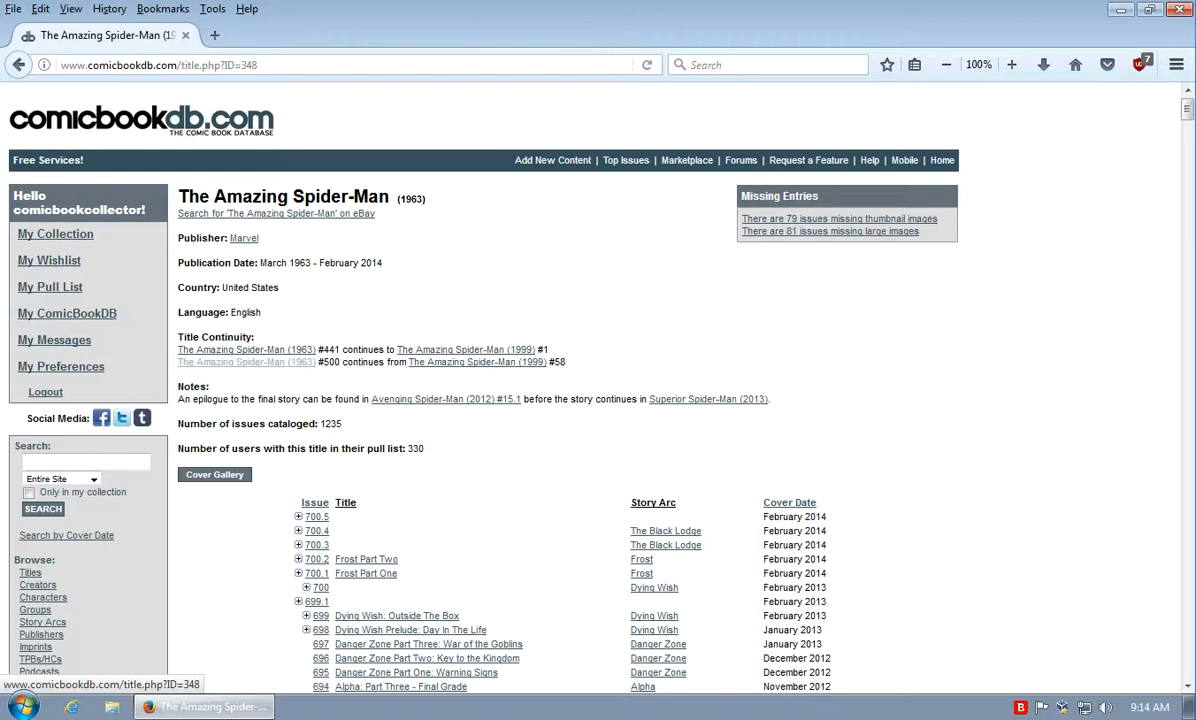
Open the form for adding a batch of issues from The Amazing Spider-Man (1963) to the collection.
scroll(598, 400, "down", 20)
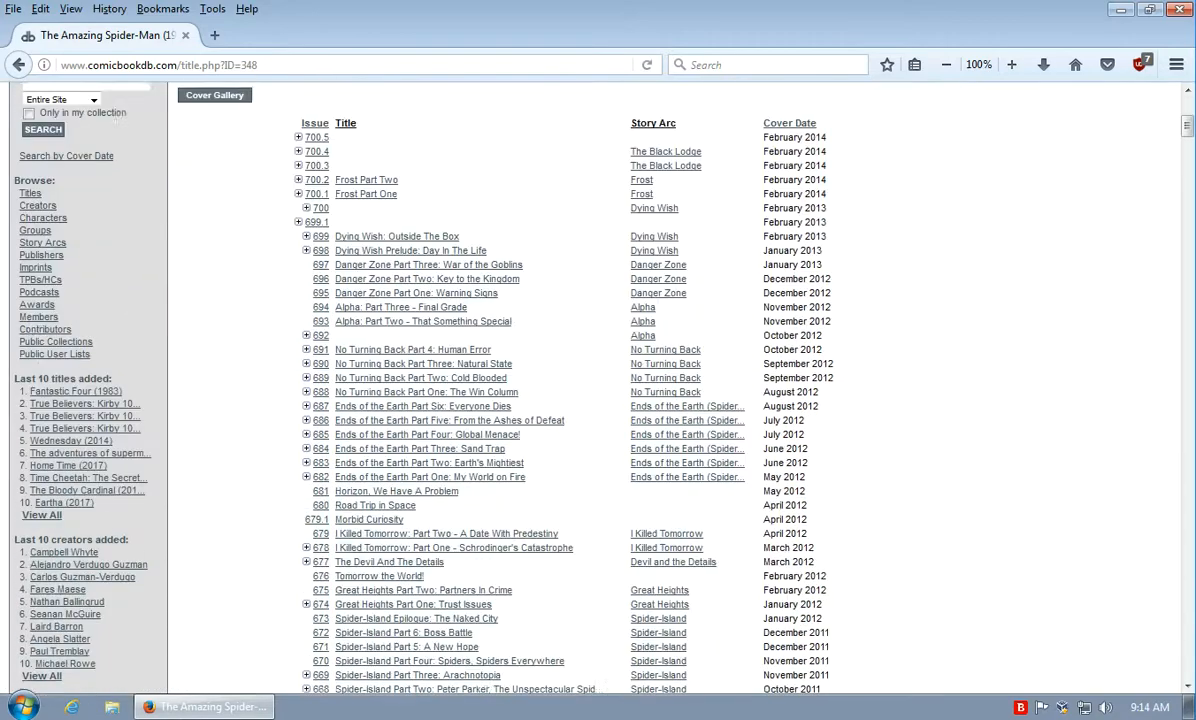
scroll(598, 400, "down", 20)
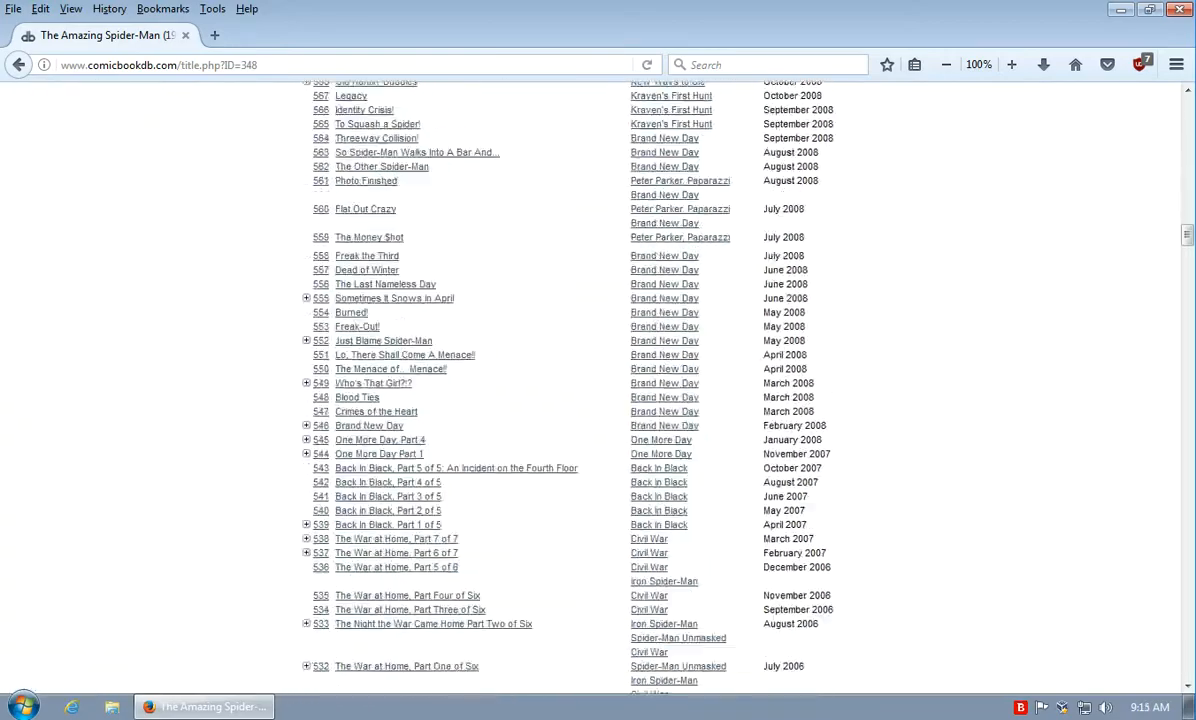
scroll(598, 400, "down", 20)
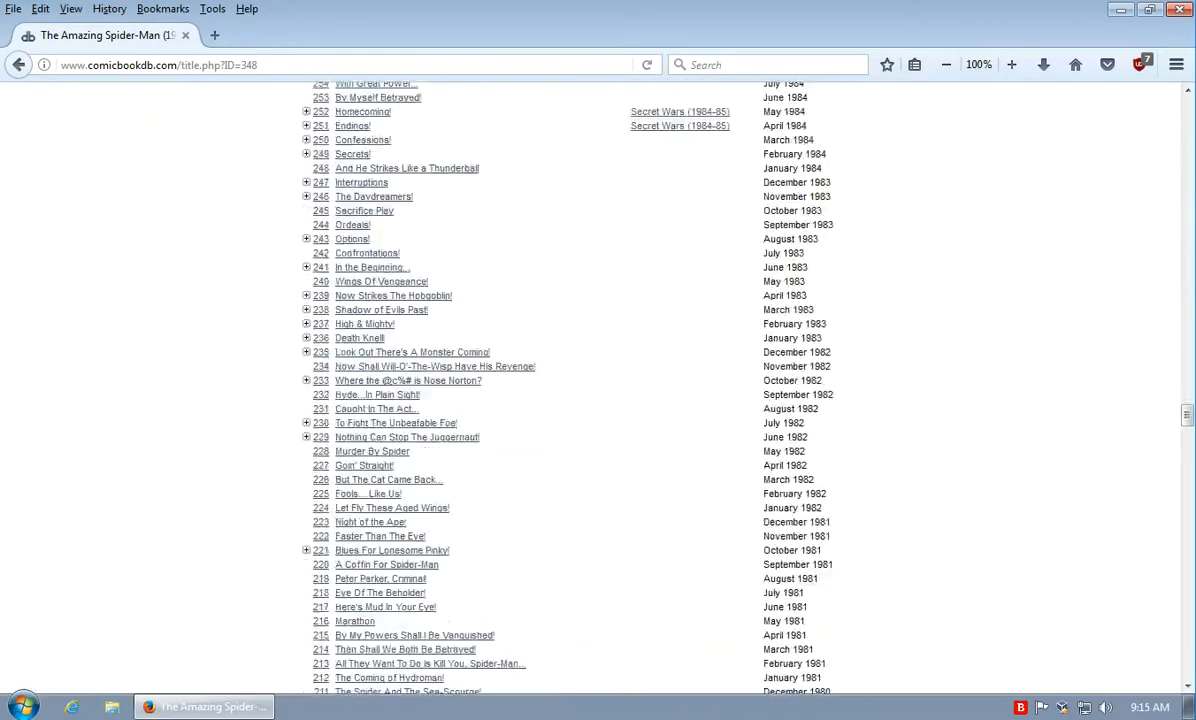
scroll(598, 400, "down", 20)
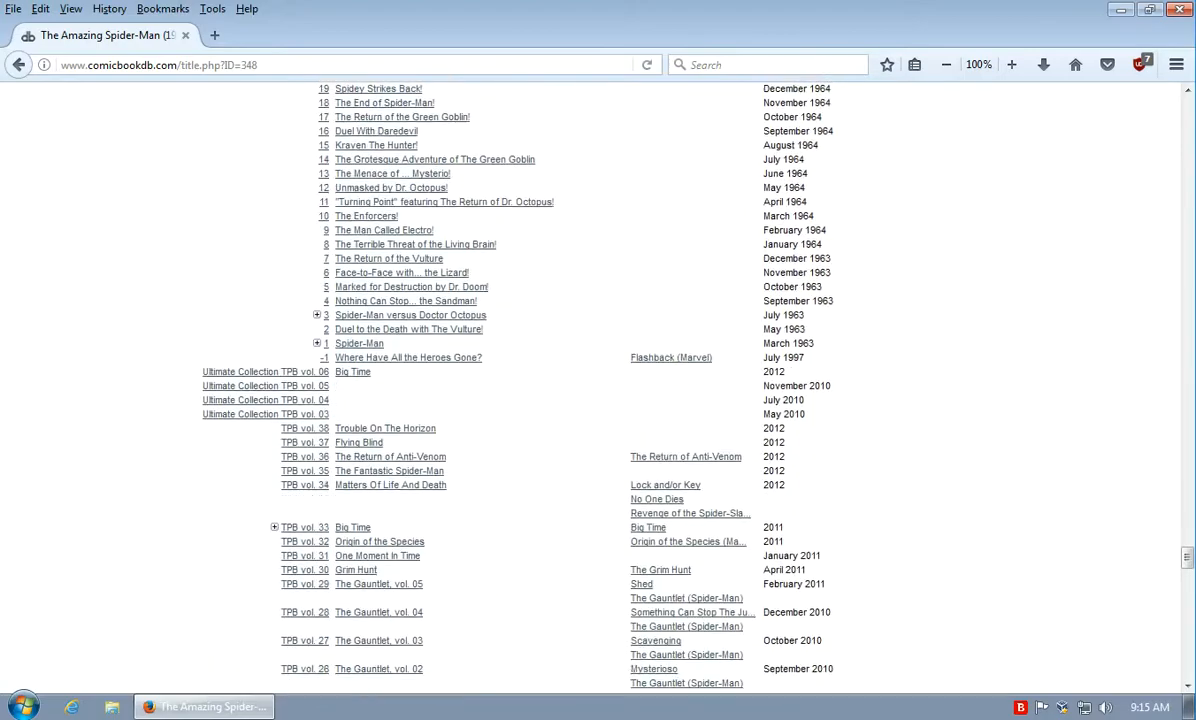
scroll(598, 400, "down", 20)
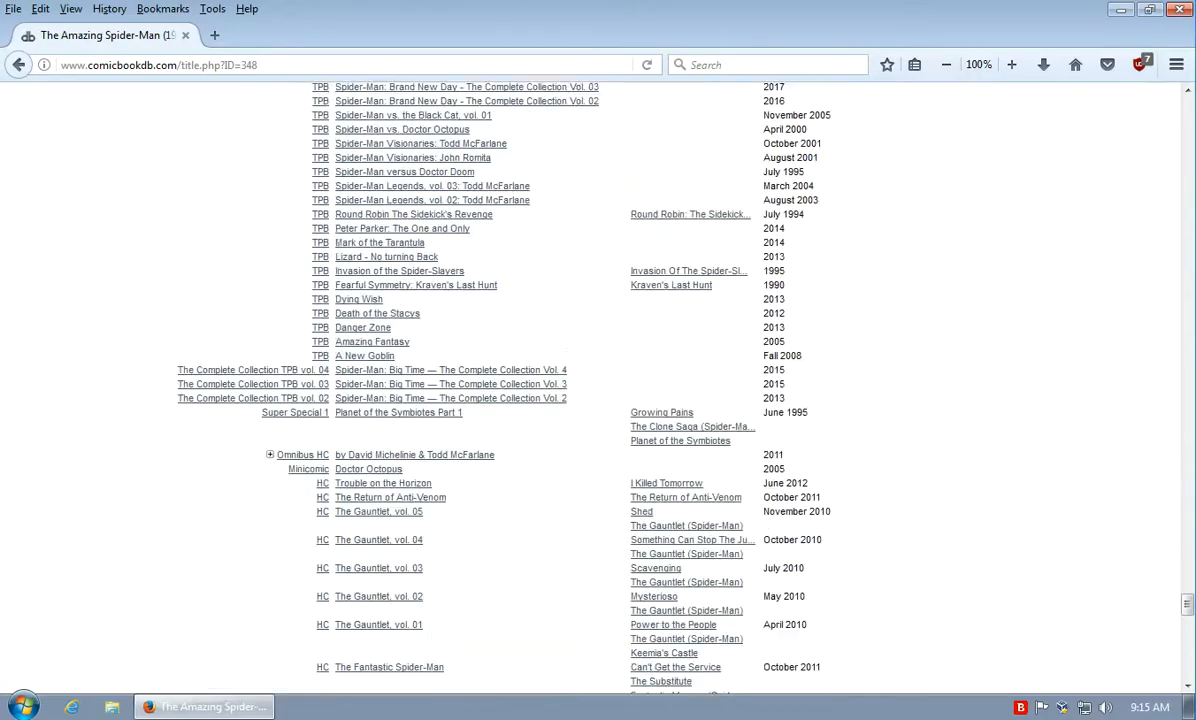
scroll(598, 400, "down", 1)
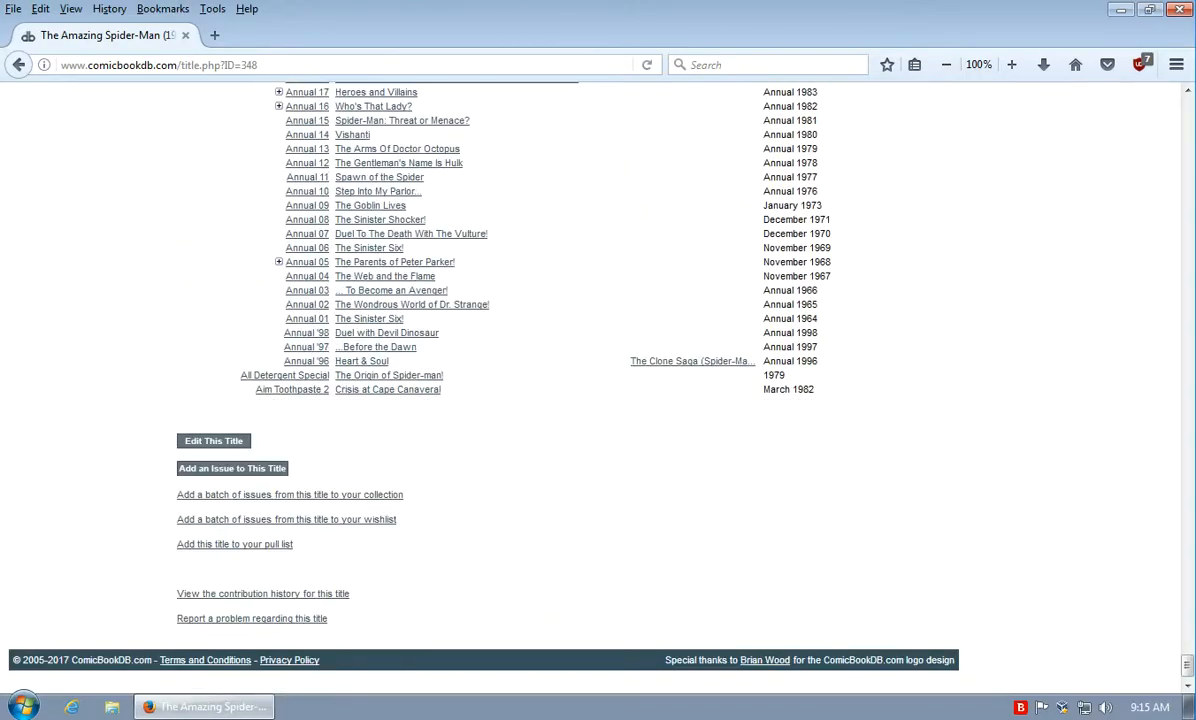
left_click_drag(405, 495, 171, 494)
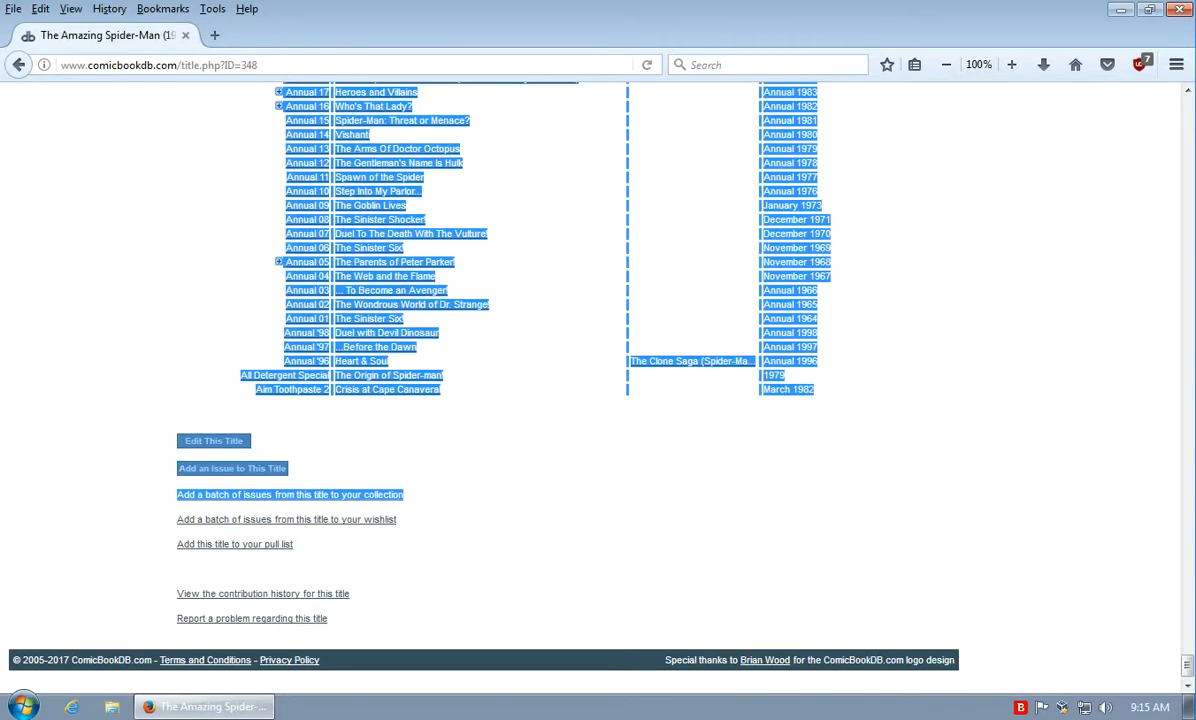
left_click(435, 497)
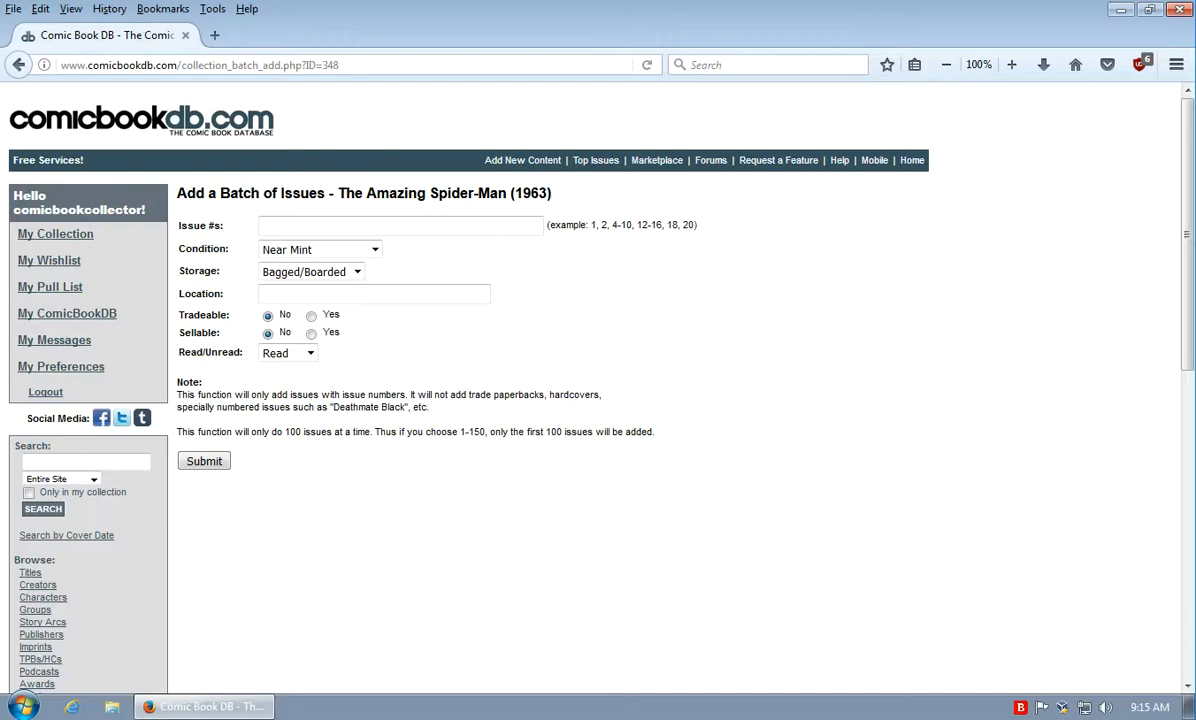
Add issues 15-20,75,100,200-215 of The Amazing Spider-Man (1963) to the collection in one batch.
left_click(340, 226)
left_click_drag(589, 225, 686, 225)
left_click(400, 226)
type("15-20,75,")
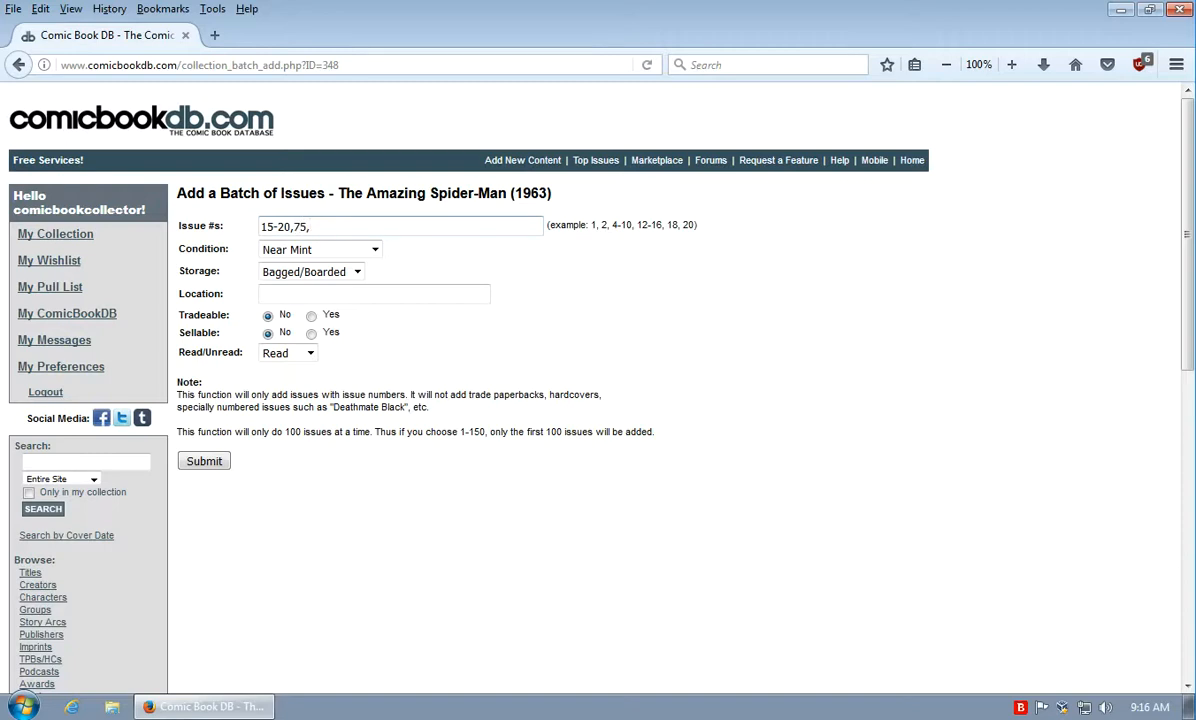
type("100,200-215")
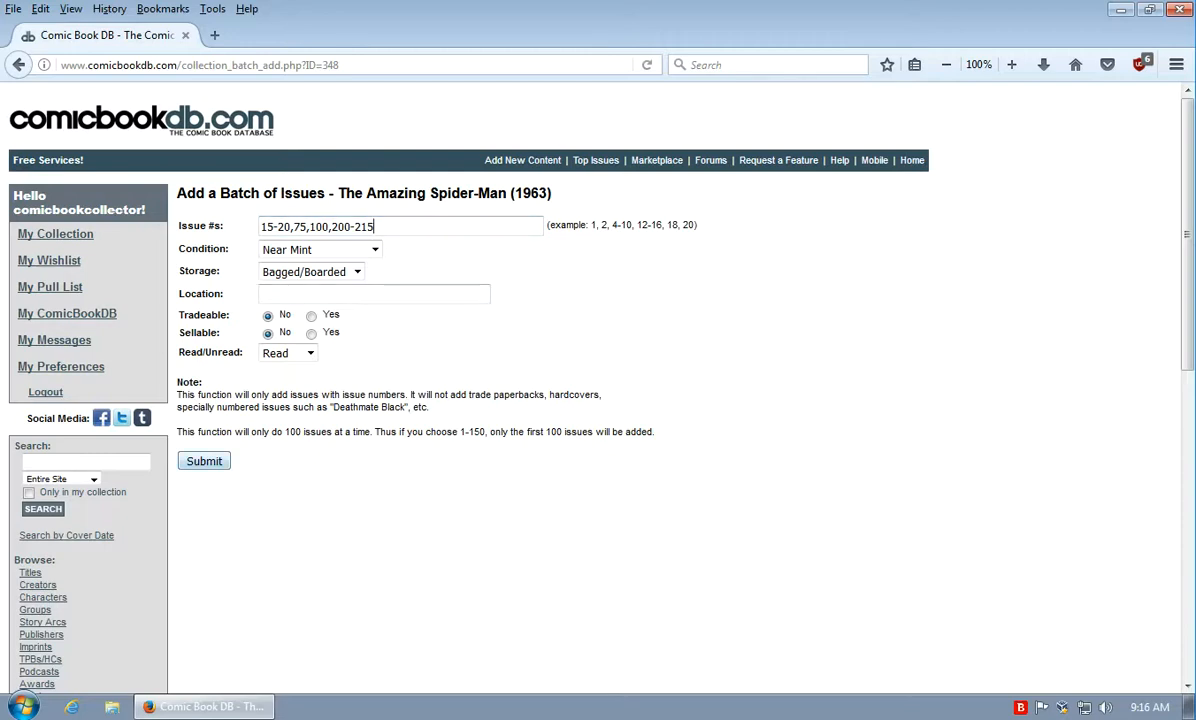
left_click(204, 461)
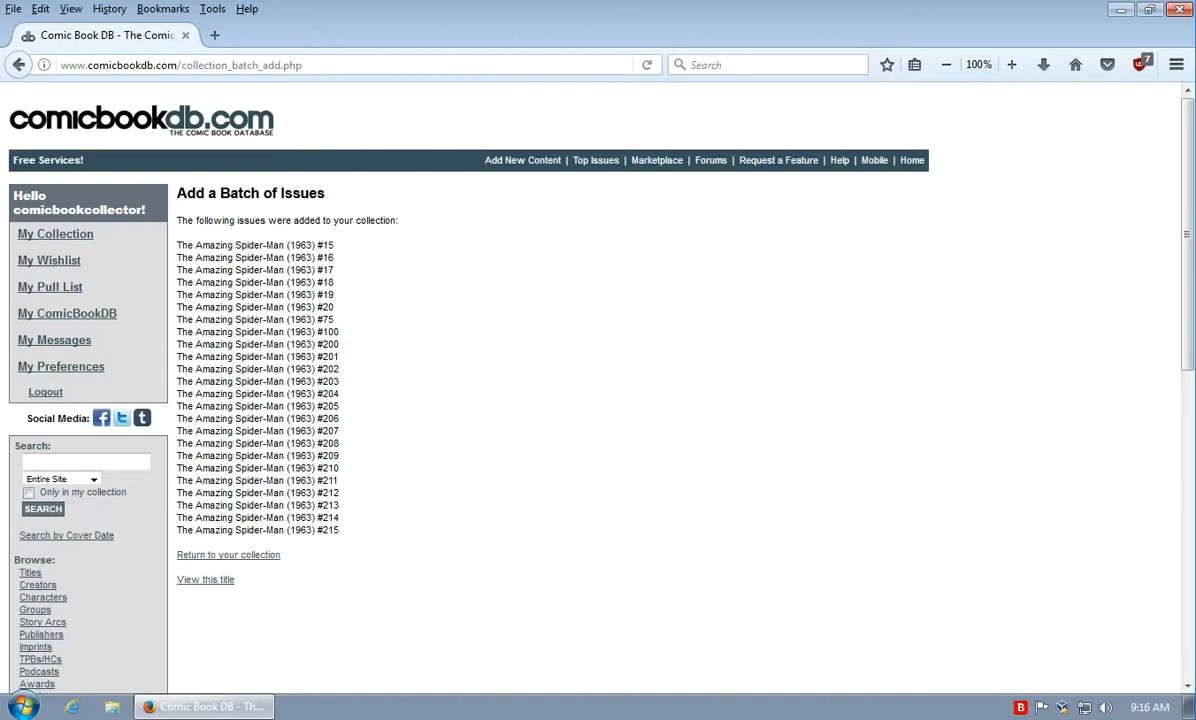
Review the list of Amazing Spider-Man issues added by the batch, including issue 200.
left_click_drag(339, 530, 181, 245)
left_click(181, 245)
left_click_drag(177, 344, 339, 344)
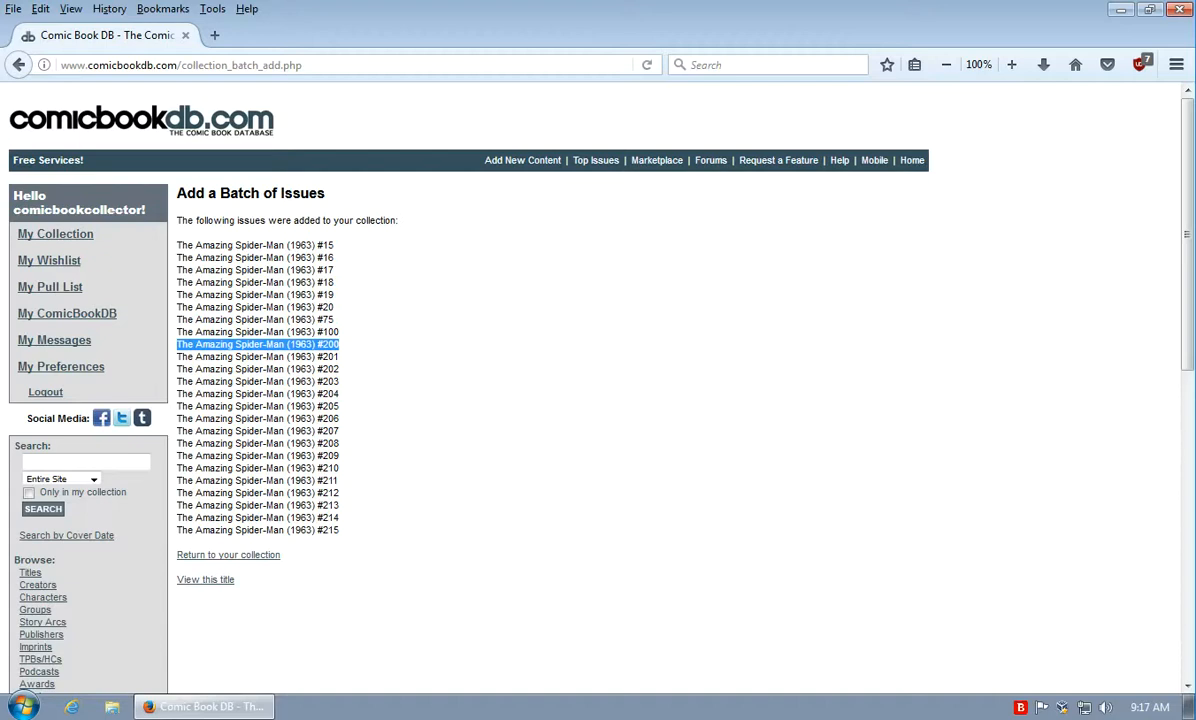
Return to the collection, list its Amazing Spider-Man (1963) issues and open the entry for issue 203.
left_click(228, 555)
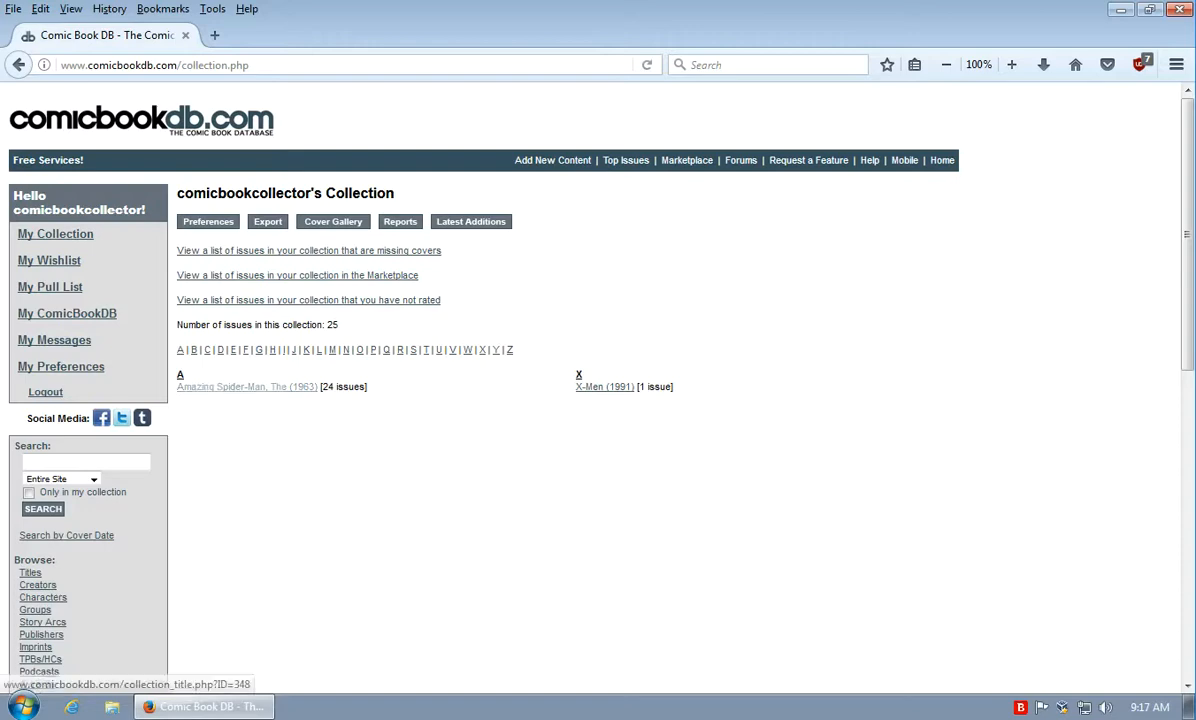
left_click(247, 386)
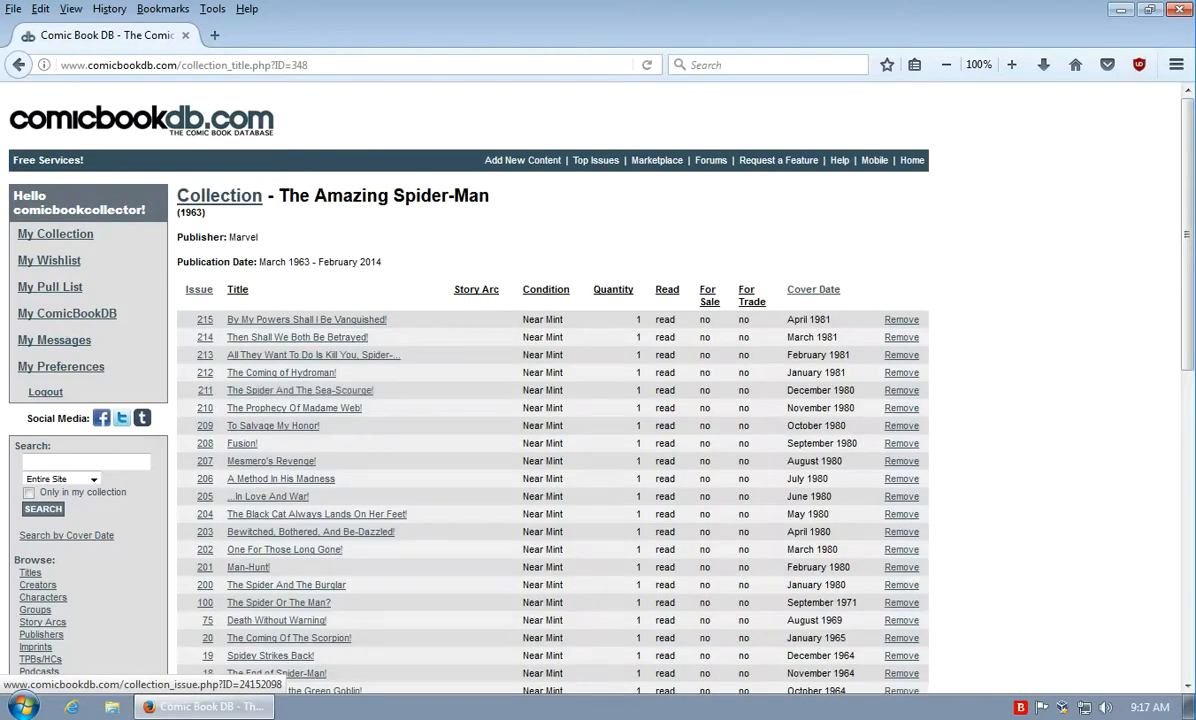
scroll(560, 400, "down", 3)
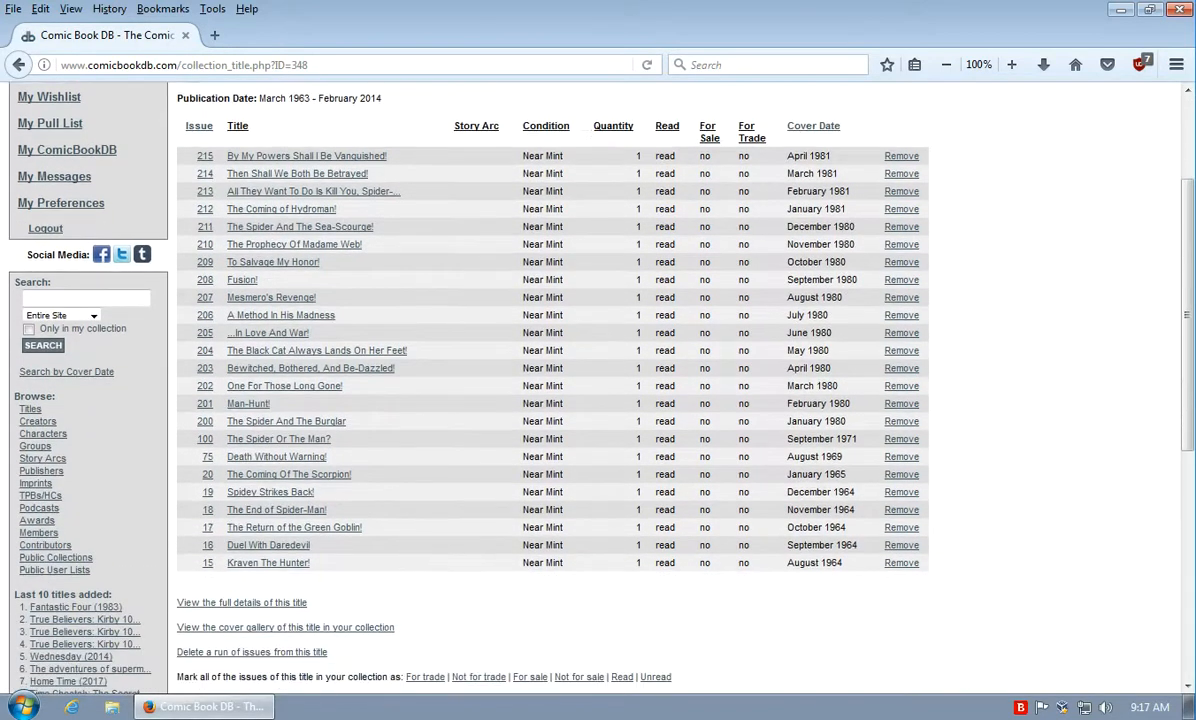
scroll(560, 400, "down", 1)
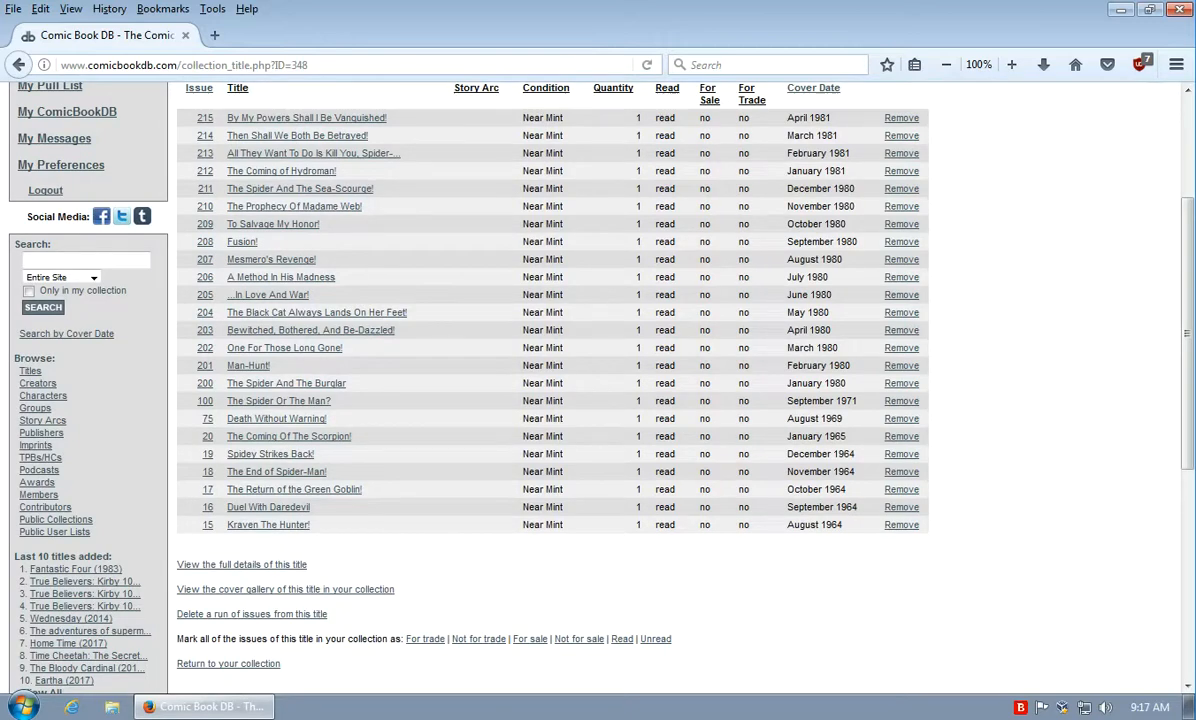
scroll(560, 400, "up", 3)
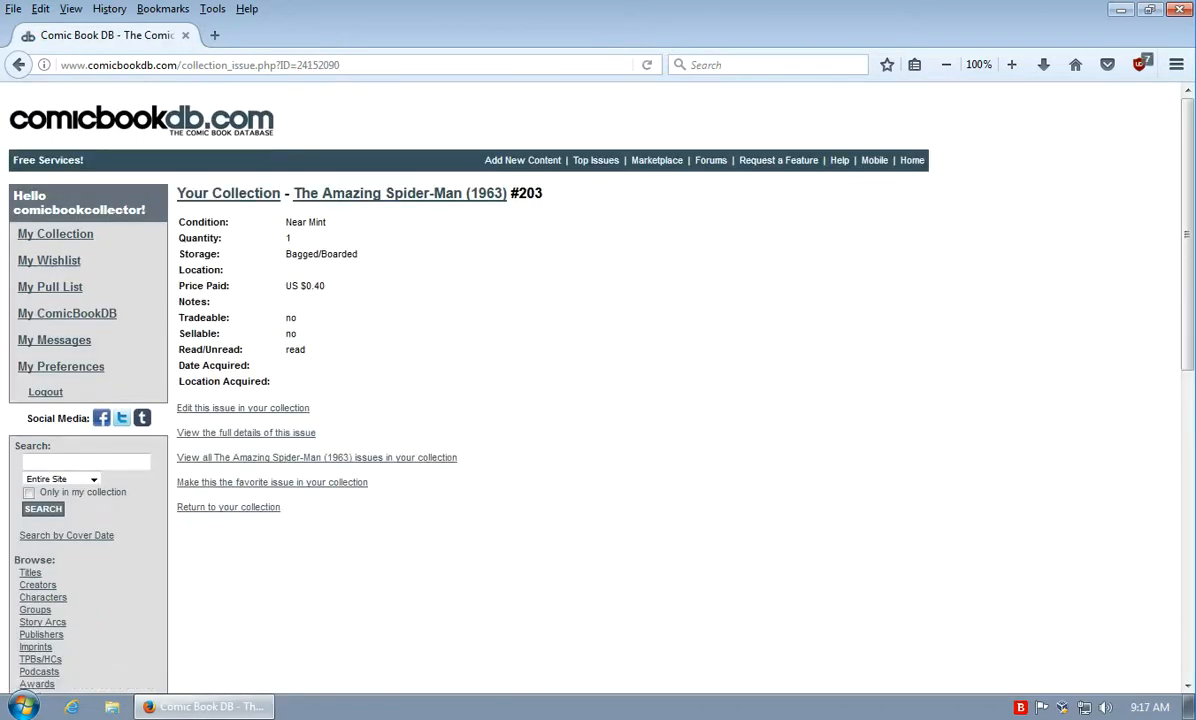
Edit issue 203 in the collection, setting its condition to Good/Very Good, and save the entry.
left_click(243, 408)
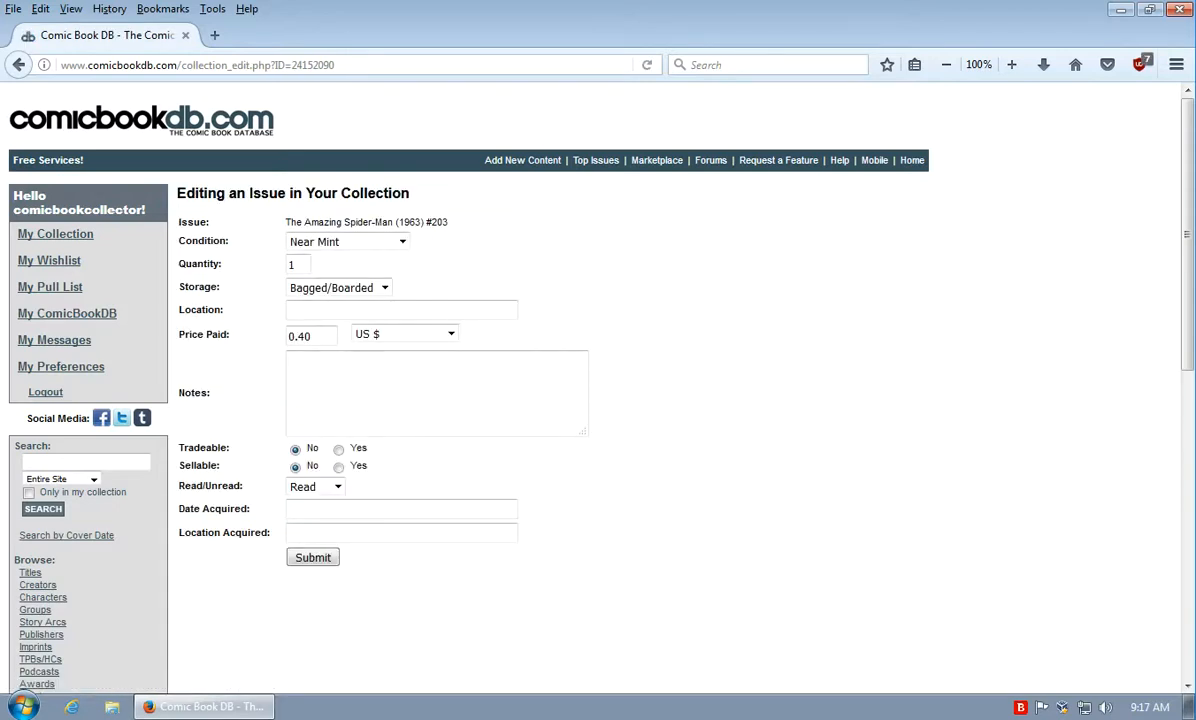
left_click(401, 242)
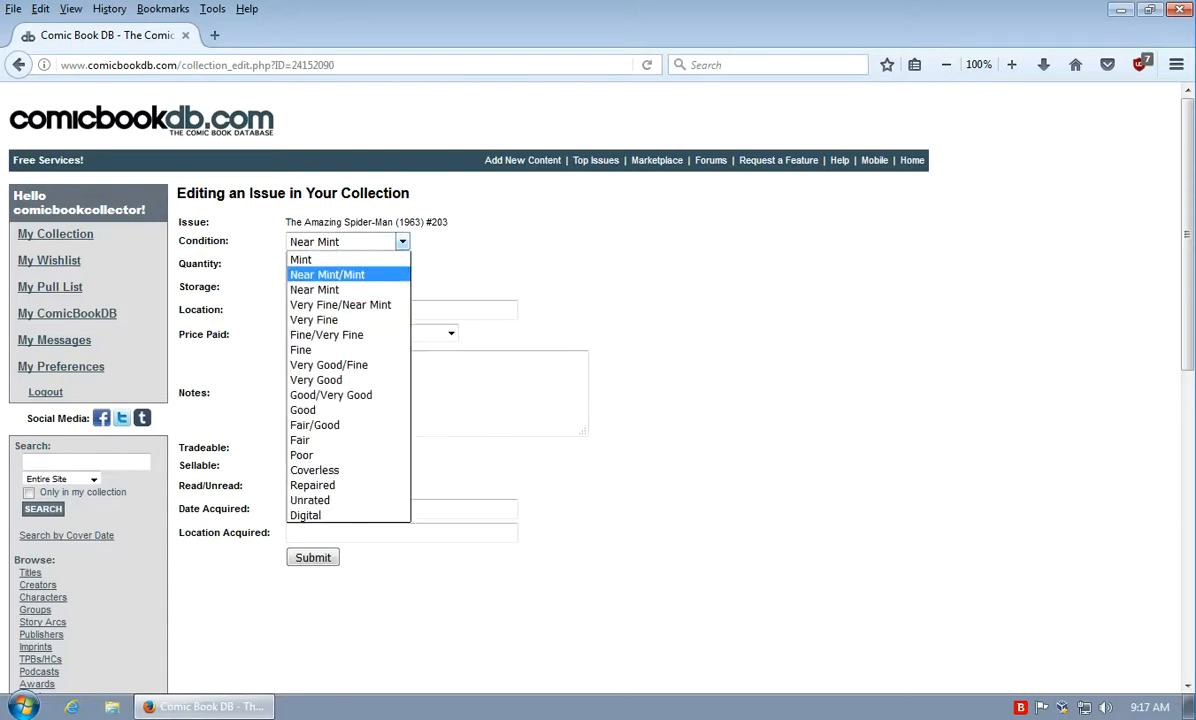
left_click(340, 395)
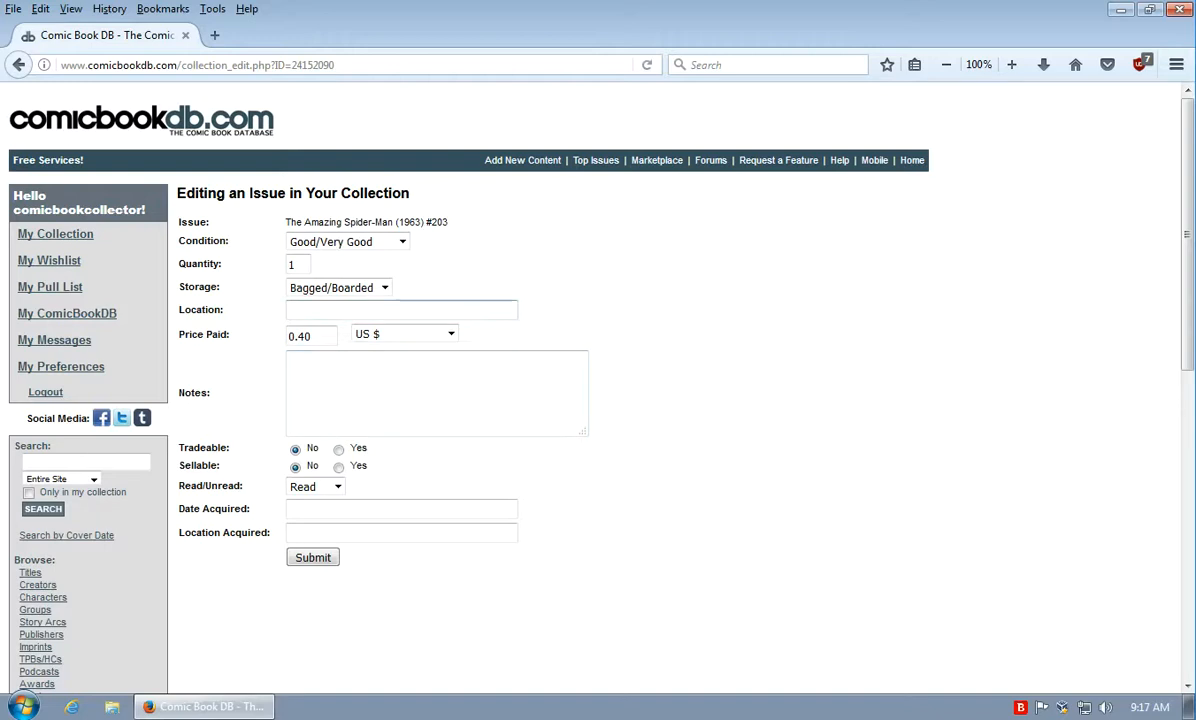
left_click(340, 310)
left_click(345, 378)
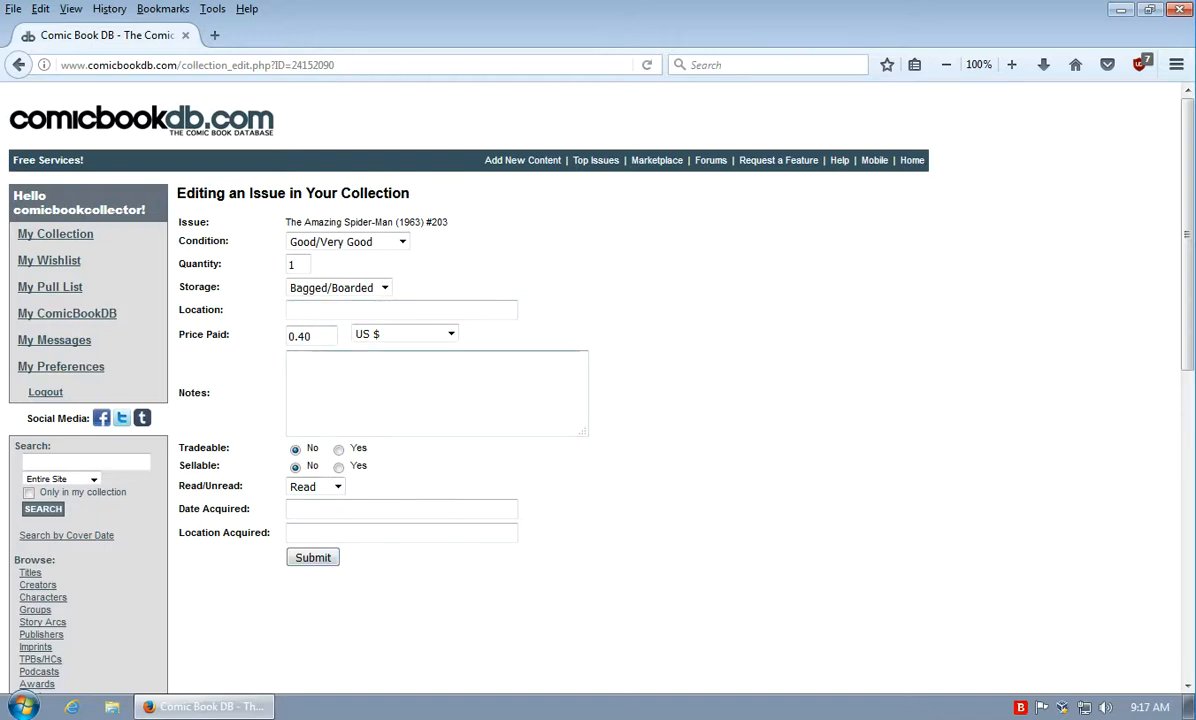
left_click(313, 557)
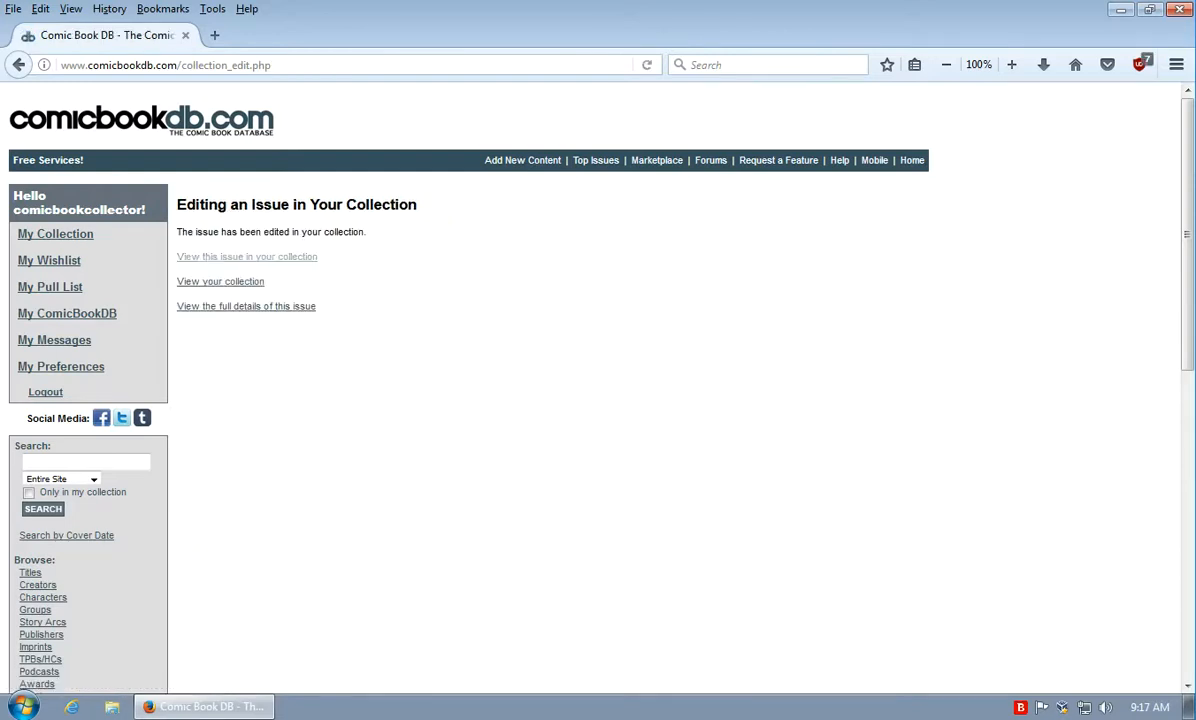
Go back to the collection's Amazing Spider-Man (1963) list and check the condition of issue 203.
left_click(220, 281)
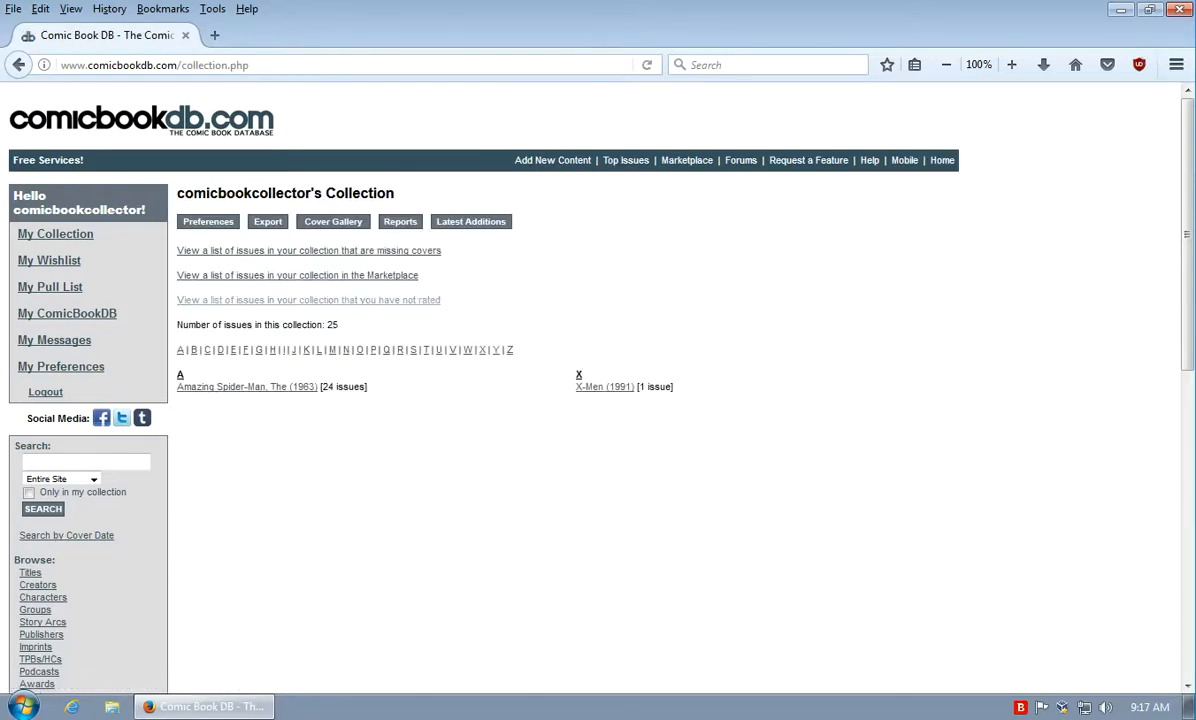
left_click(247, 386)
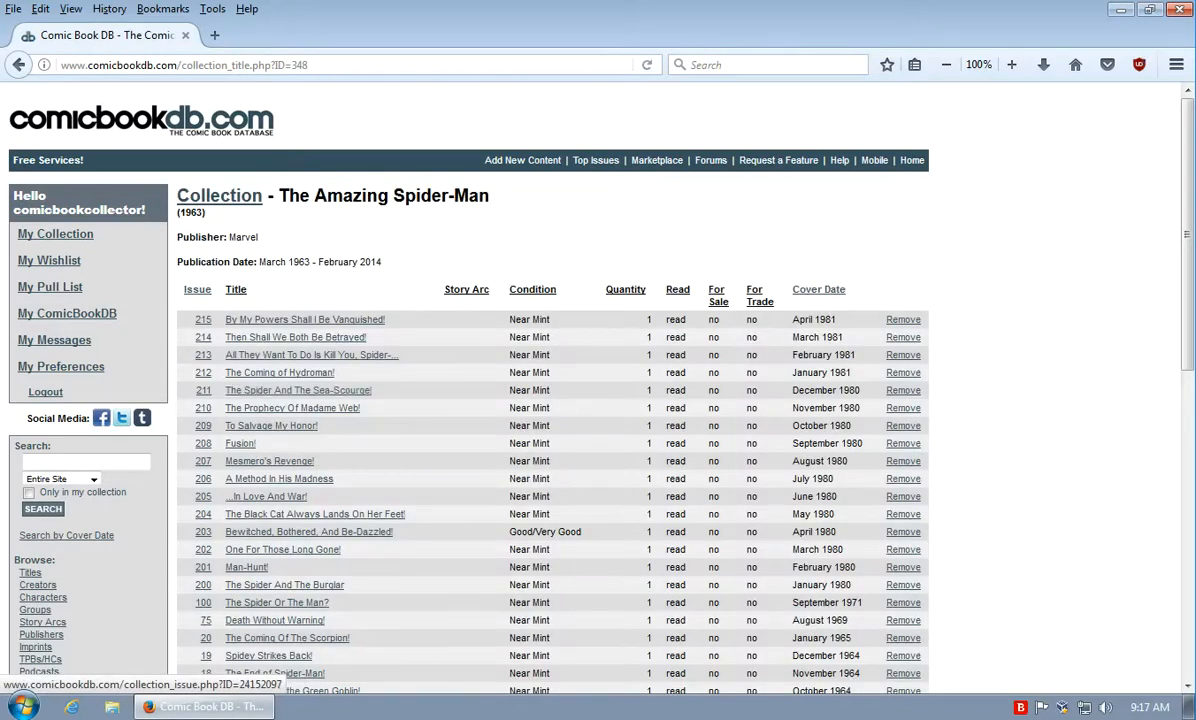
left_click_drag(582, 531, 502, 531)
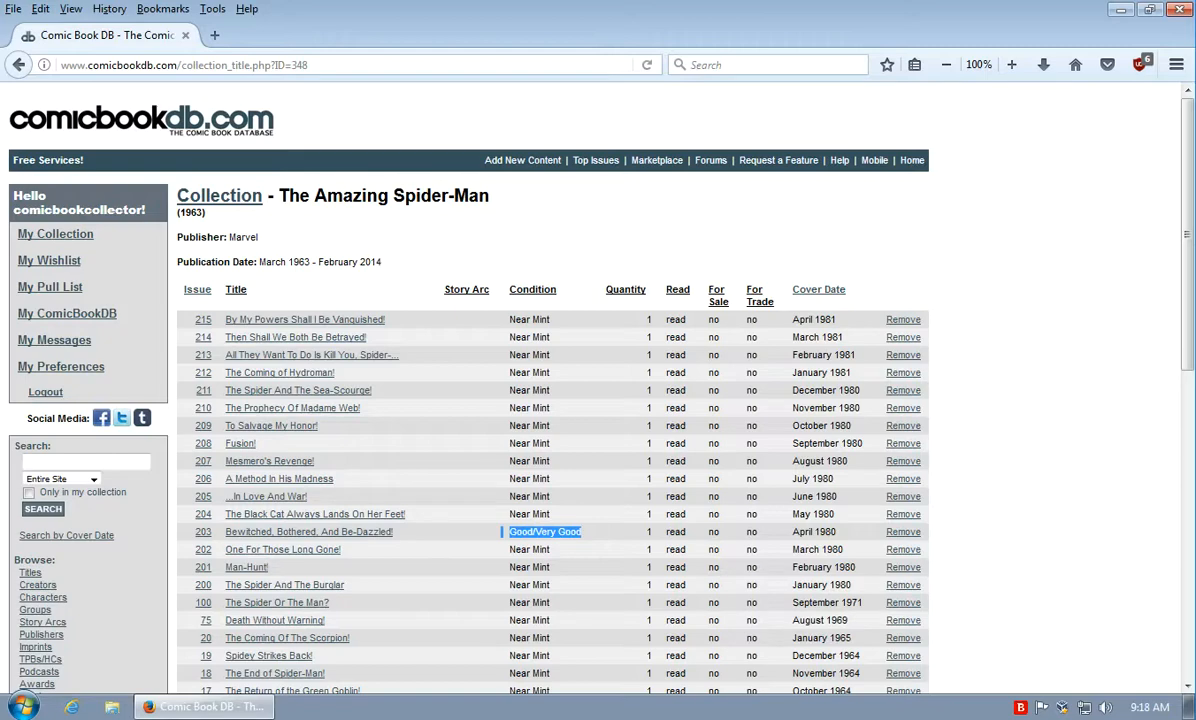
Search the entire site for "Jim Lee" and examine the biography, awards and writer credits on his creator page.
left_click(86, 462)
type("Jim Lee")
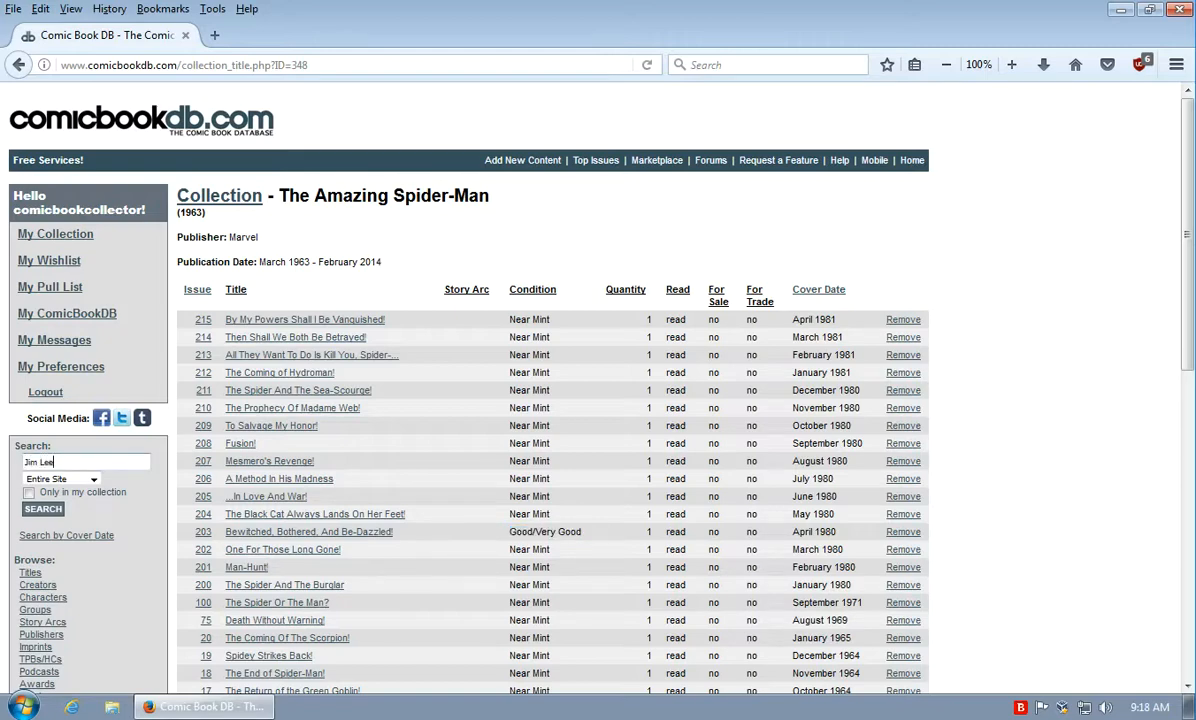
key("Return")
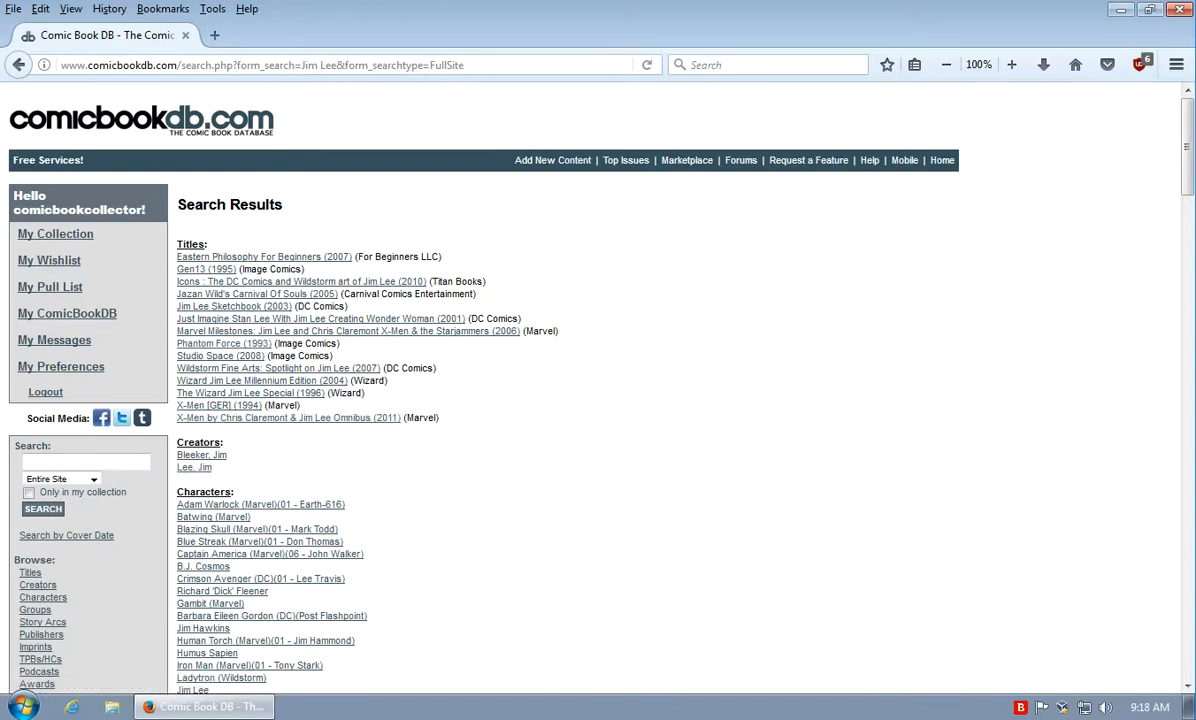
left_click(194, 467)
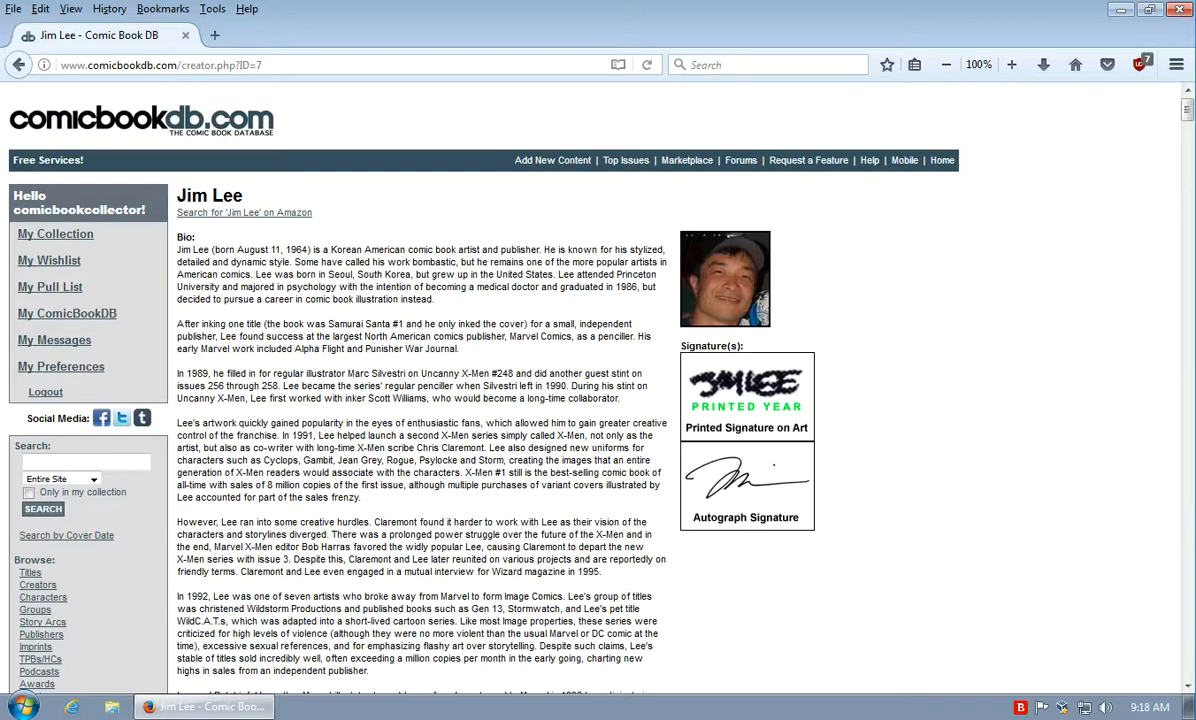
scroll(598, 390, "down", 15)
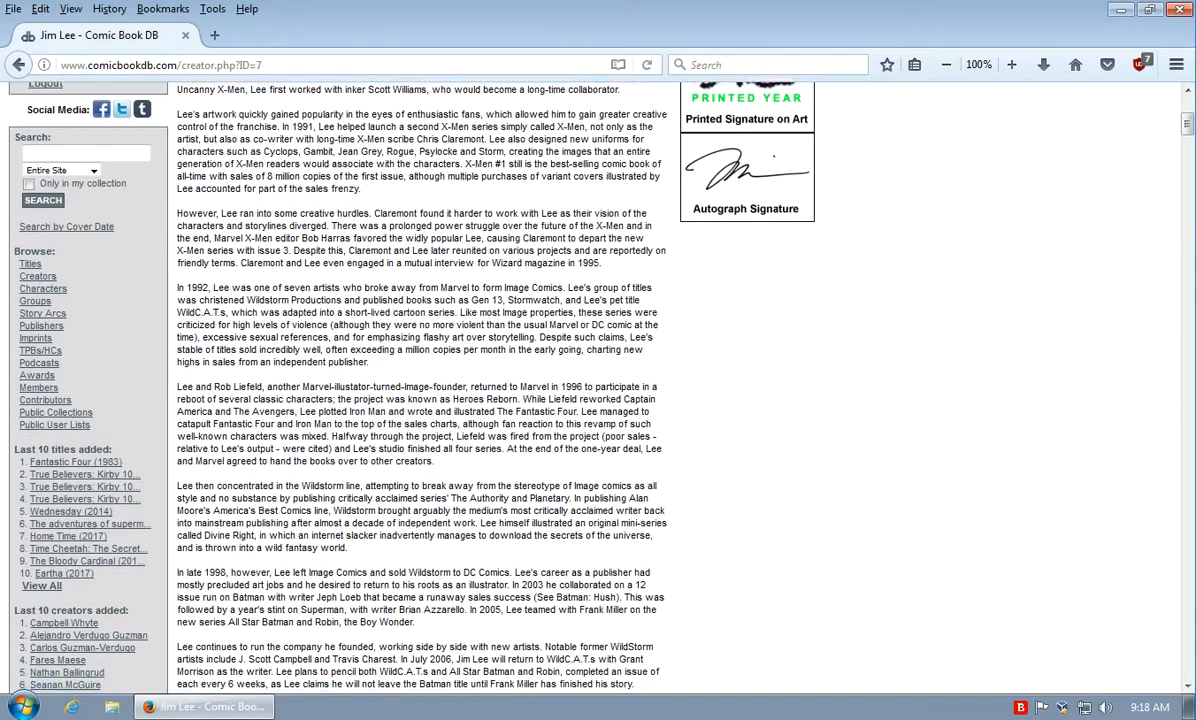
scroll(598, 390, "down", 4)
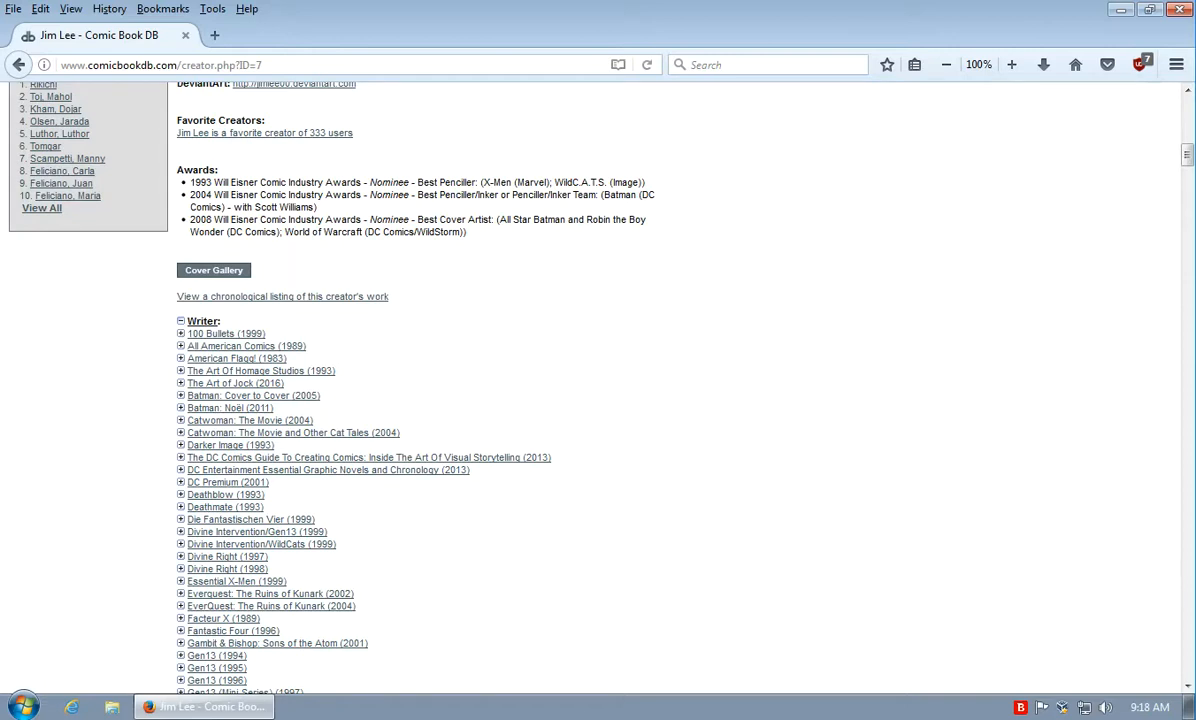
Examine the writer and penciller credits on Jim Lee's creator page, expanding the penciller issues for Gen13 (1995).
scroll(598, 390, "down", 12)
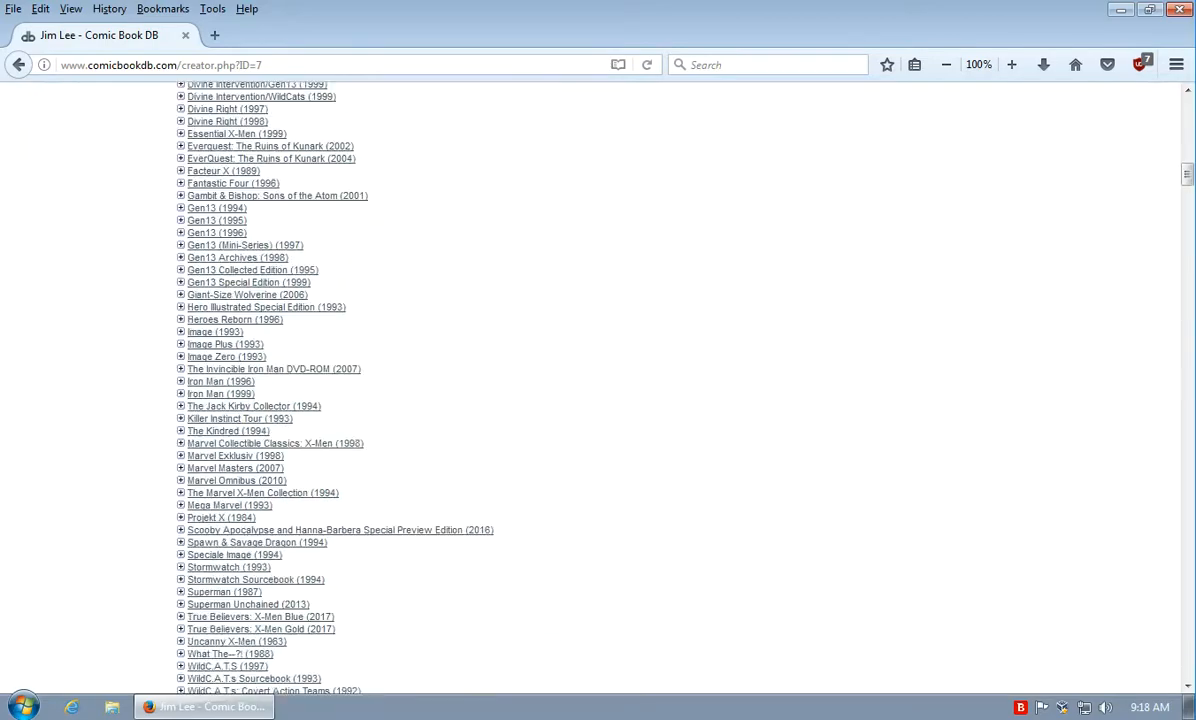
scroll(598, 390, "down", 10)
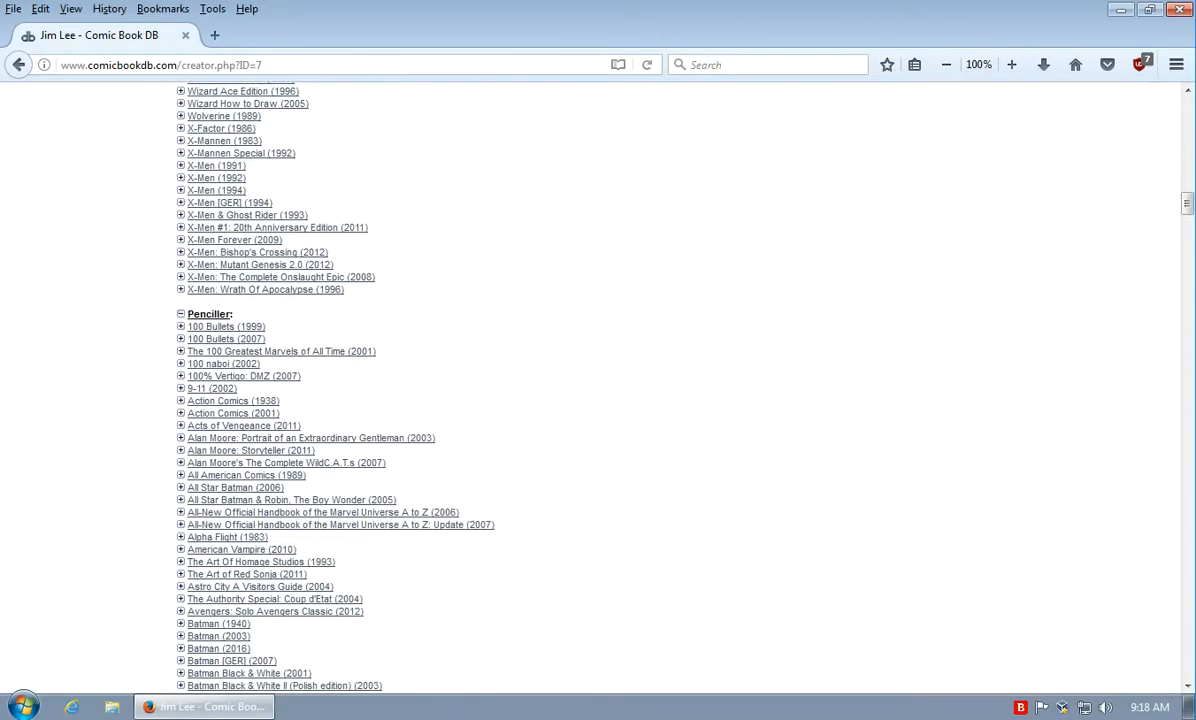
scroll(598, 390, "down", 10)
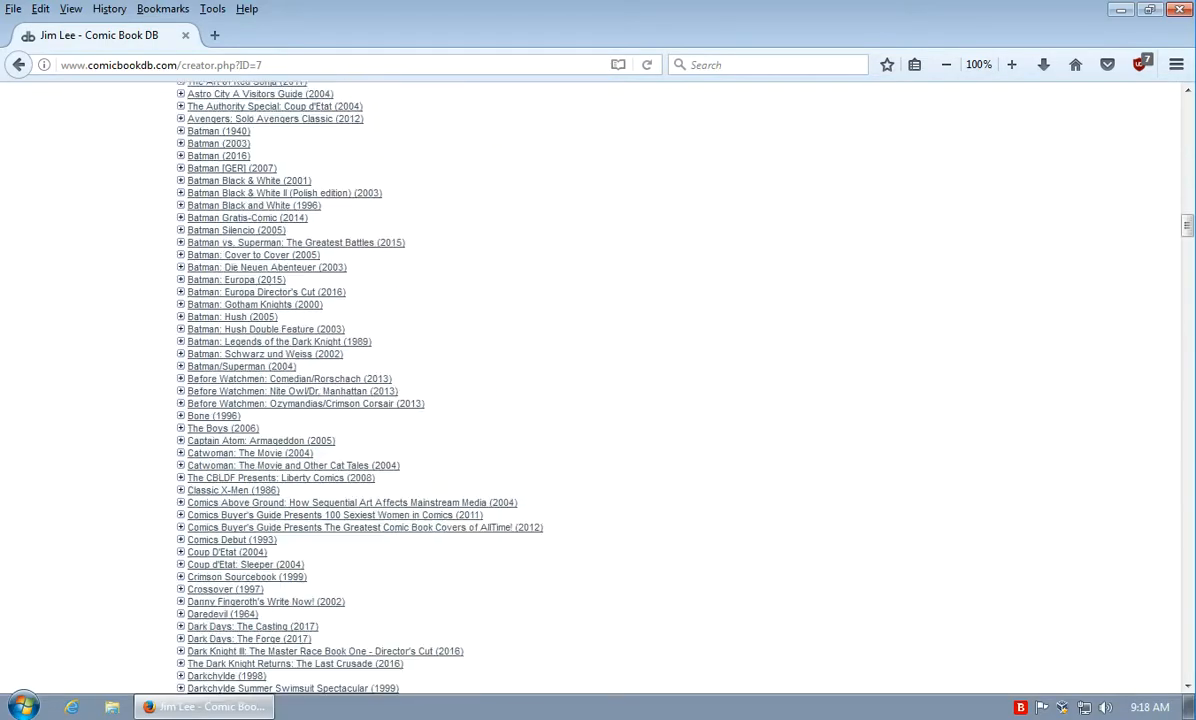
scroll(598, 390, "down", 16)
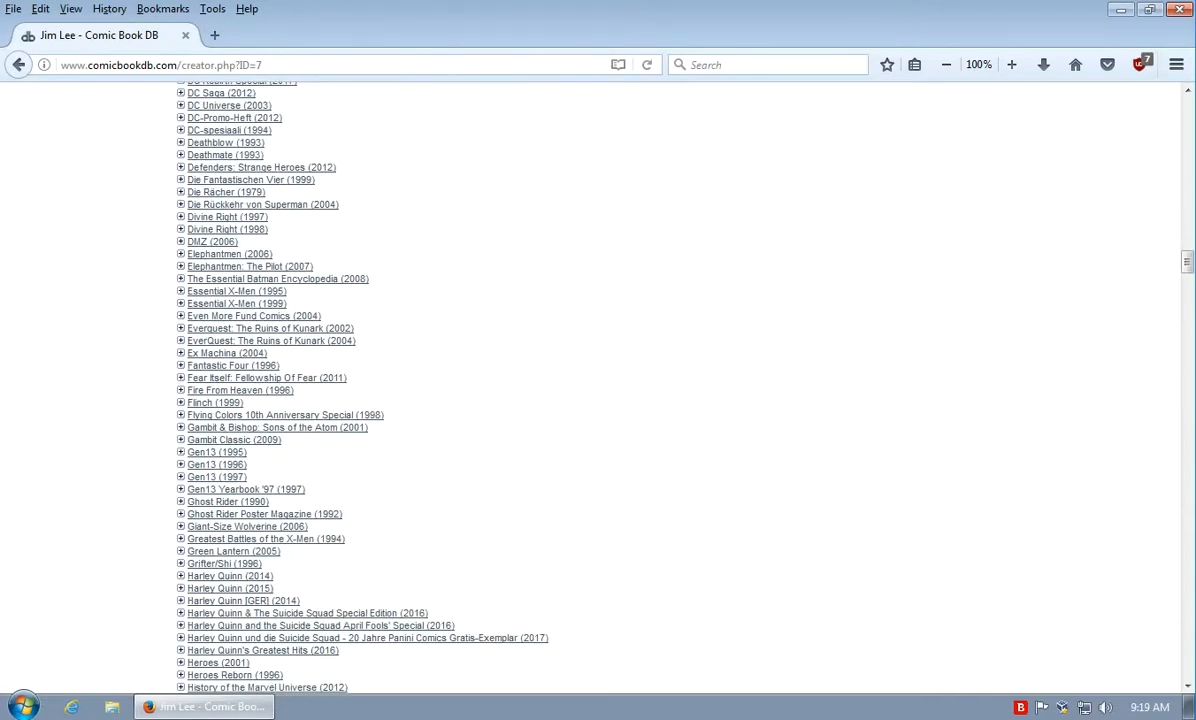
left_click(217, 452)
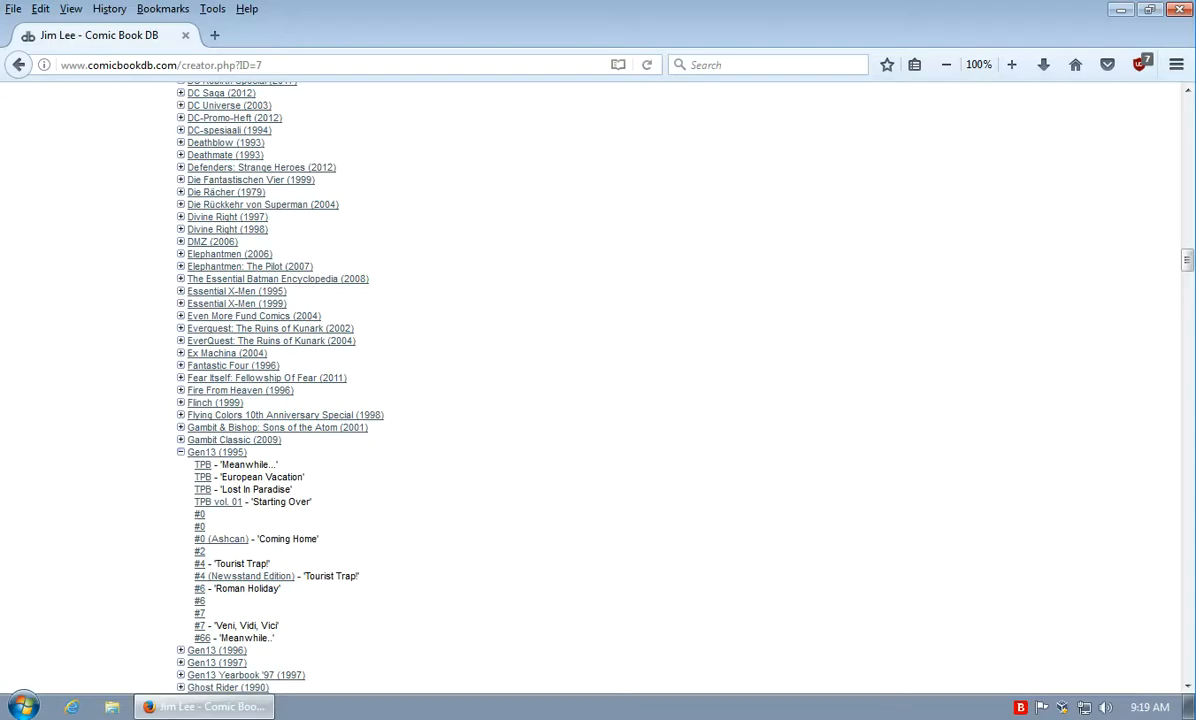
scroll(598, 385, "up", 15)
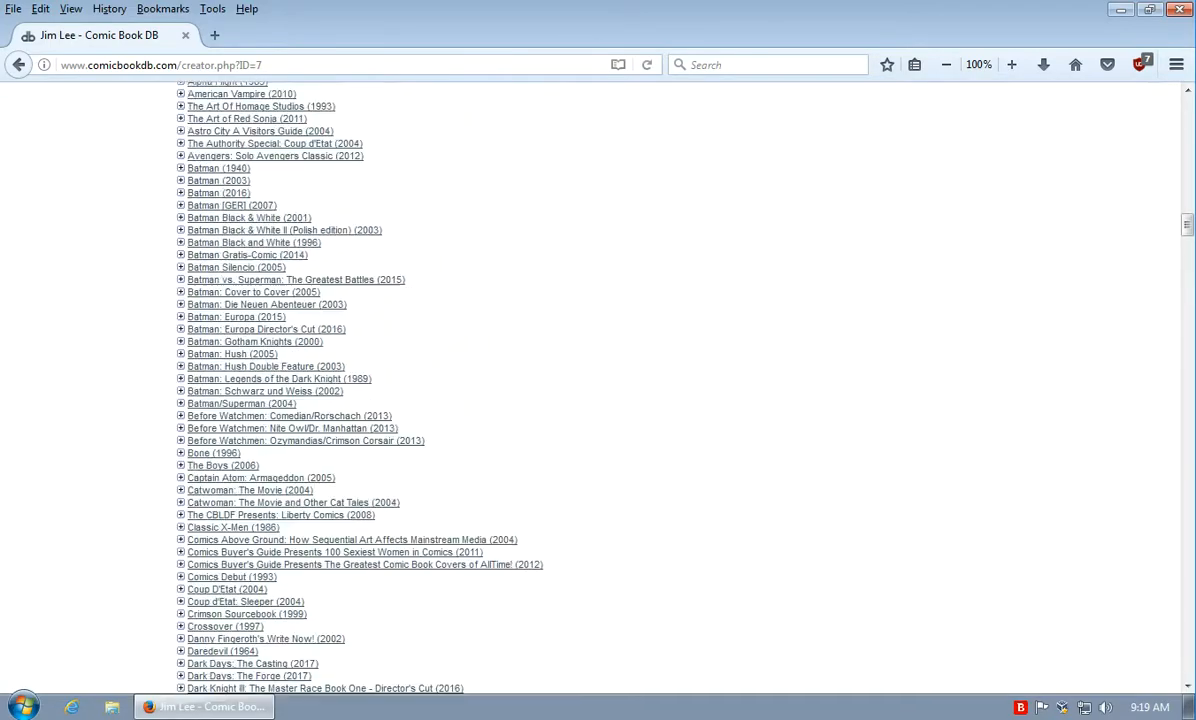
scroll(598, 385, "up", 15)
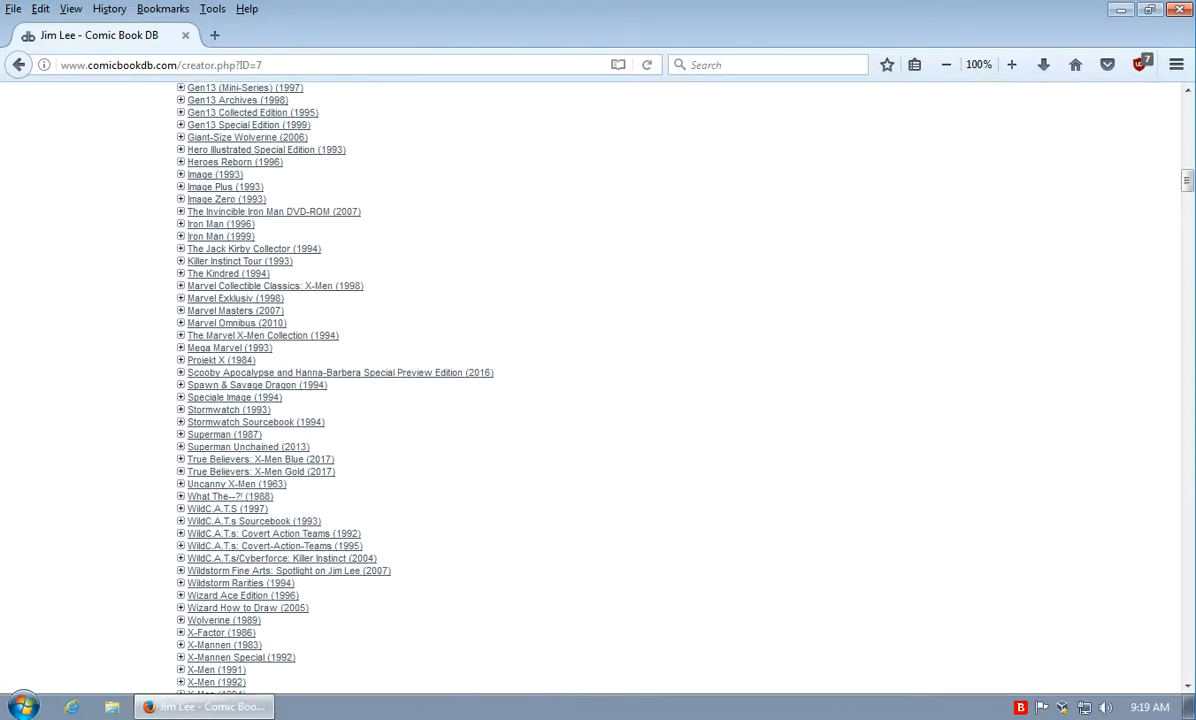
scroll(598, 385, "up", 15)
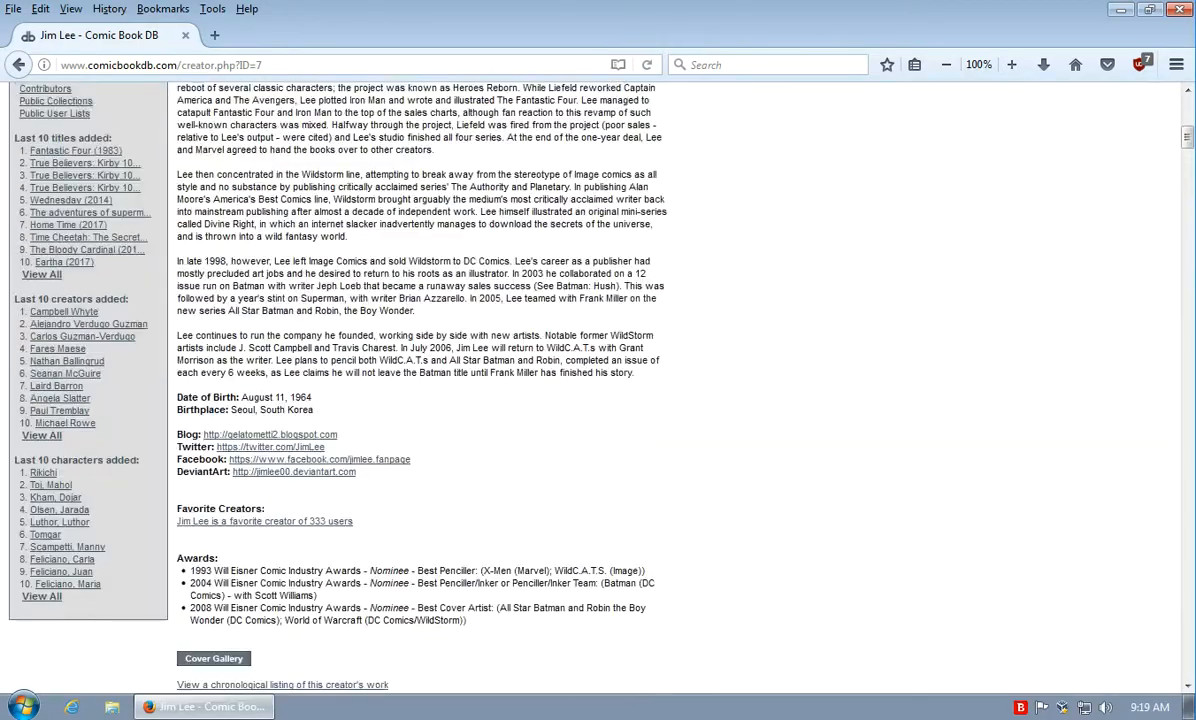
scroll(598, 385, "up", 13)
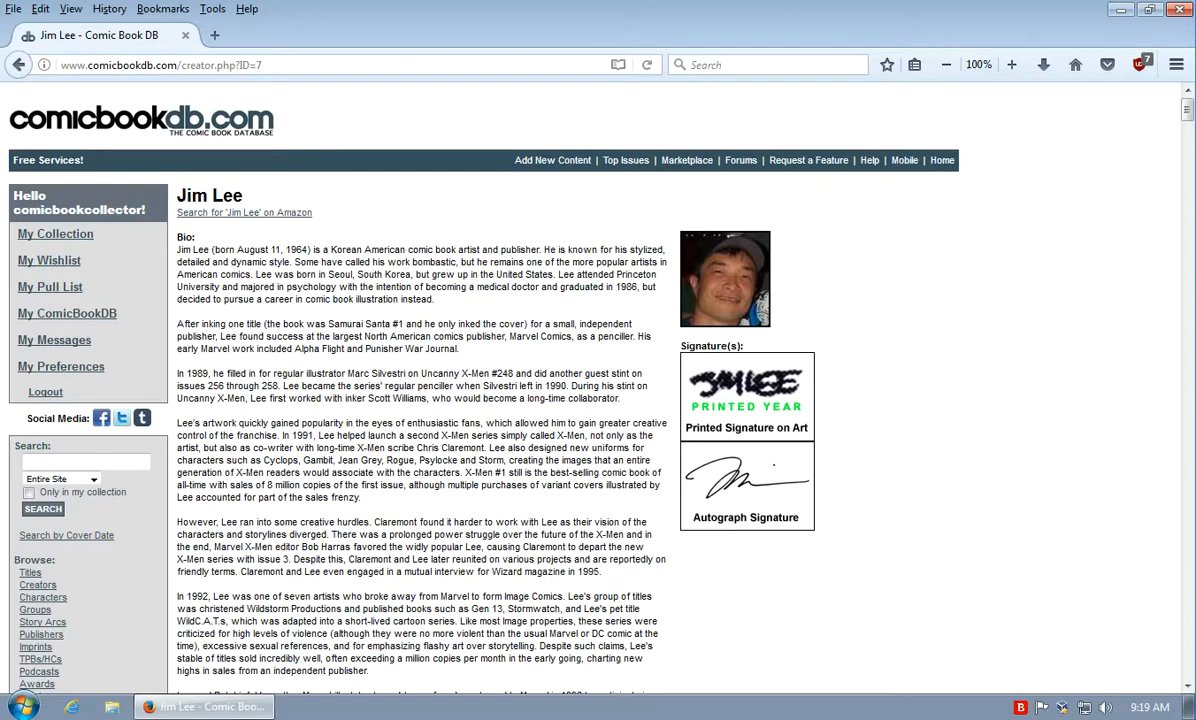
Return to the collection and review its list of Amazing Spider-Man (1963) issues.
left_click(55, 233)
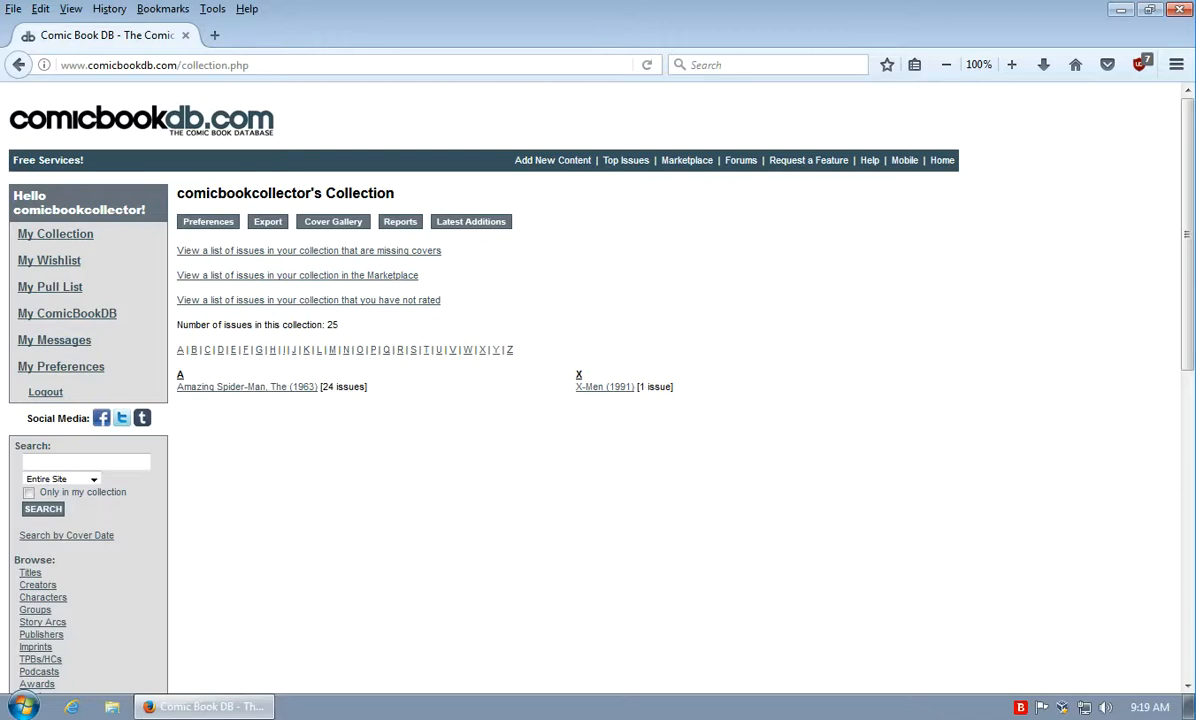
left_click(247, 386)
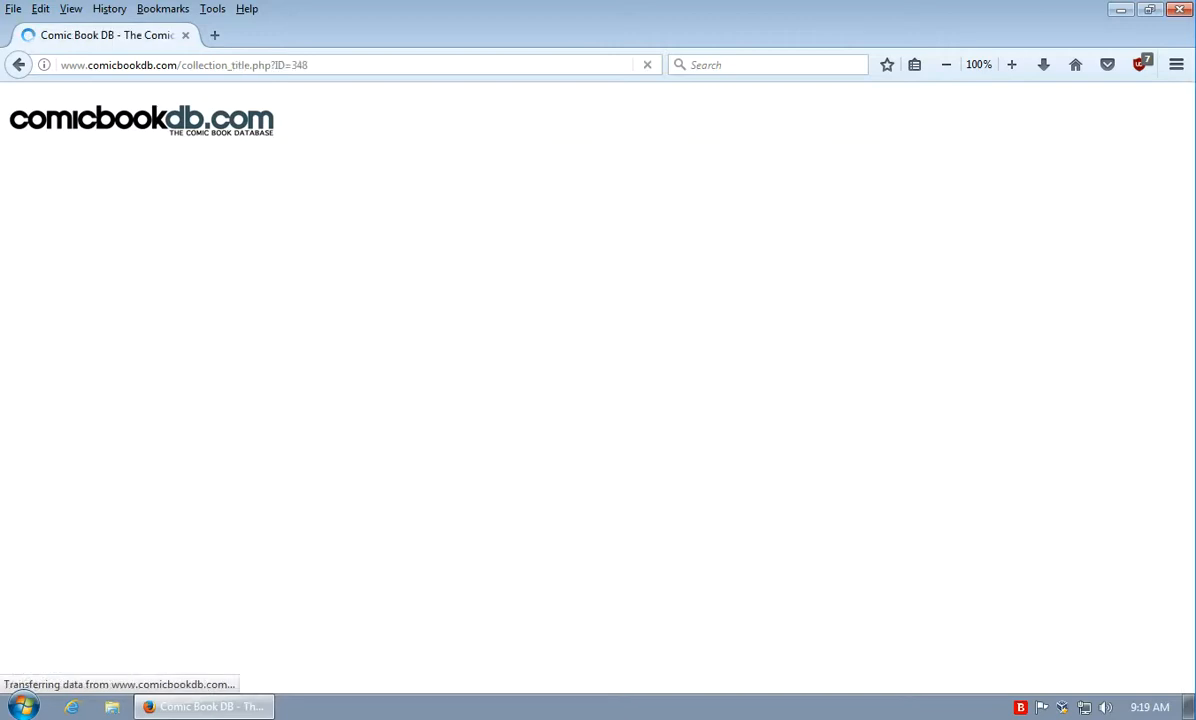
scroll(550, 380, "down", 6)
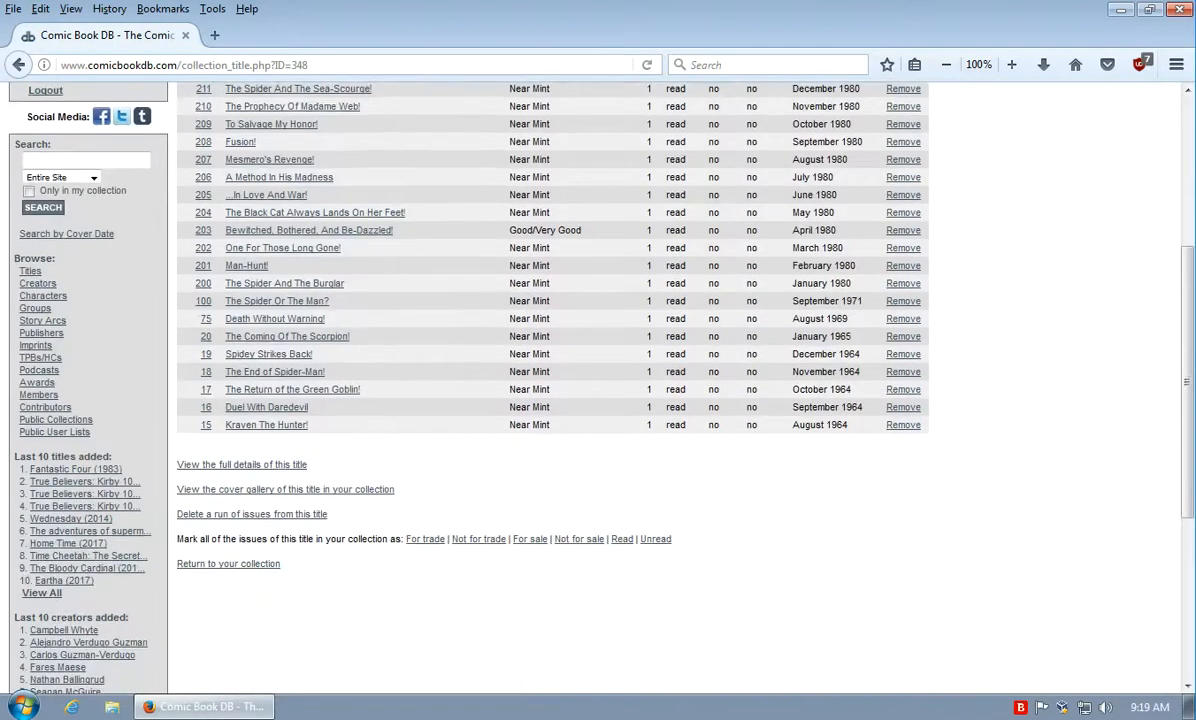
scroll(550, 380, "up", 3)
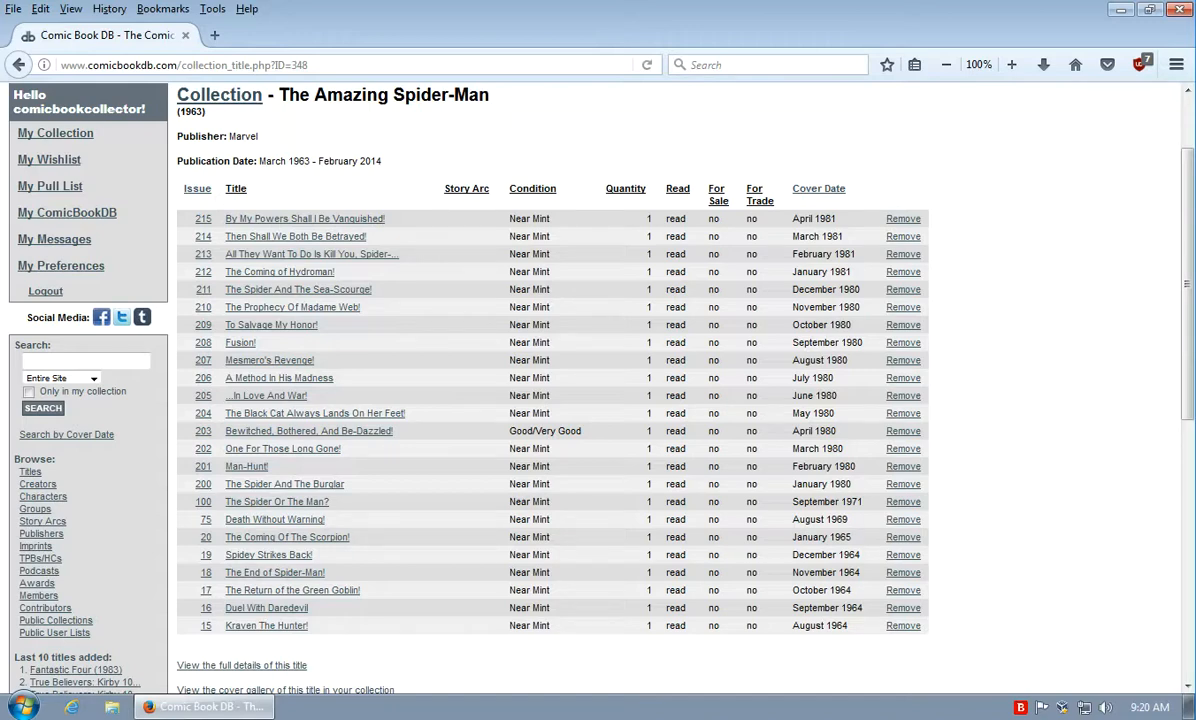
Export the collection from its overview page with no extra fields included, saving it as collection.csv.
left_click(55, 132)
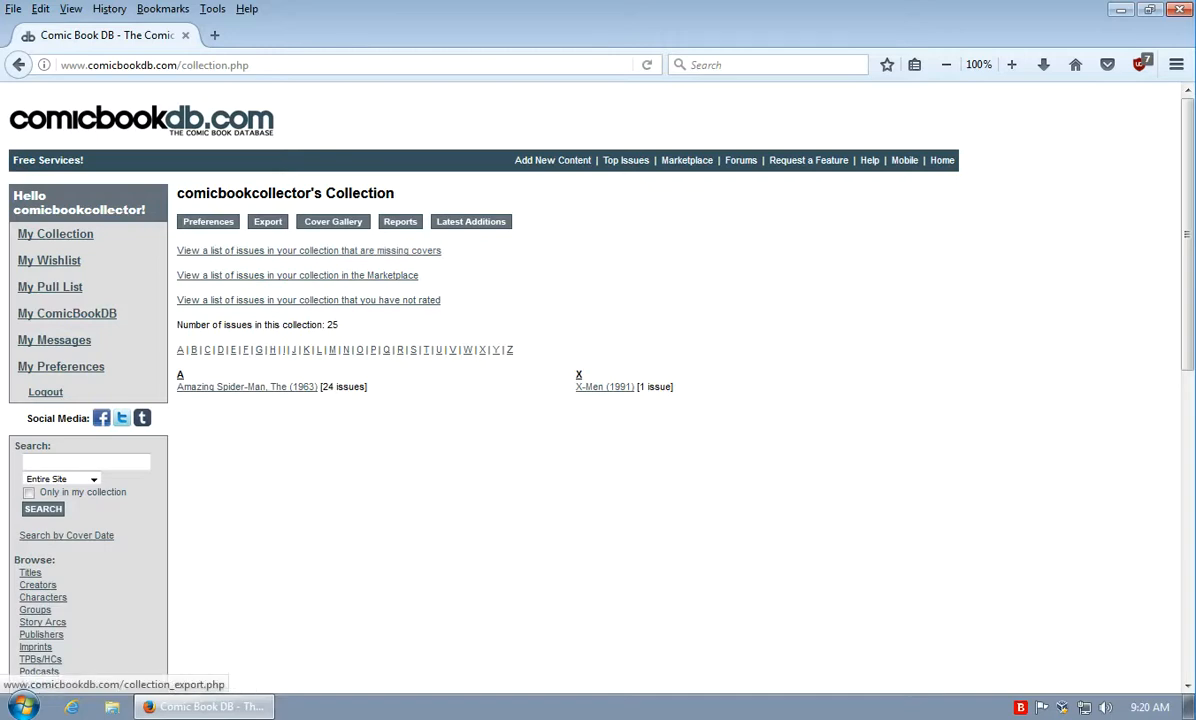
left_click(267, 221)
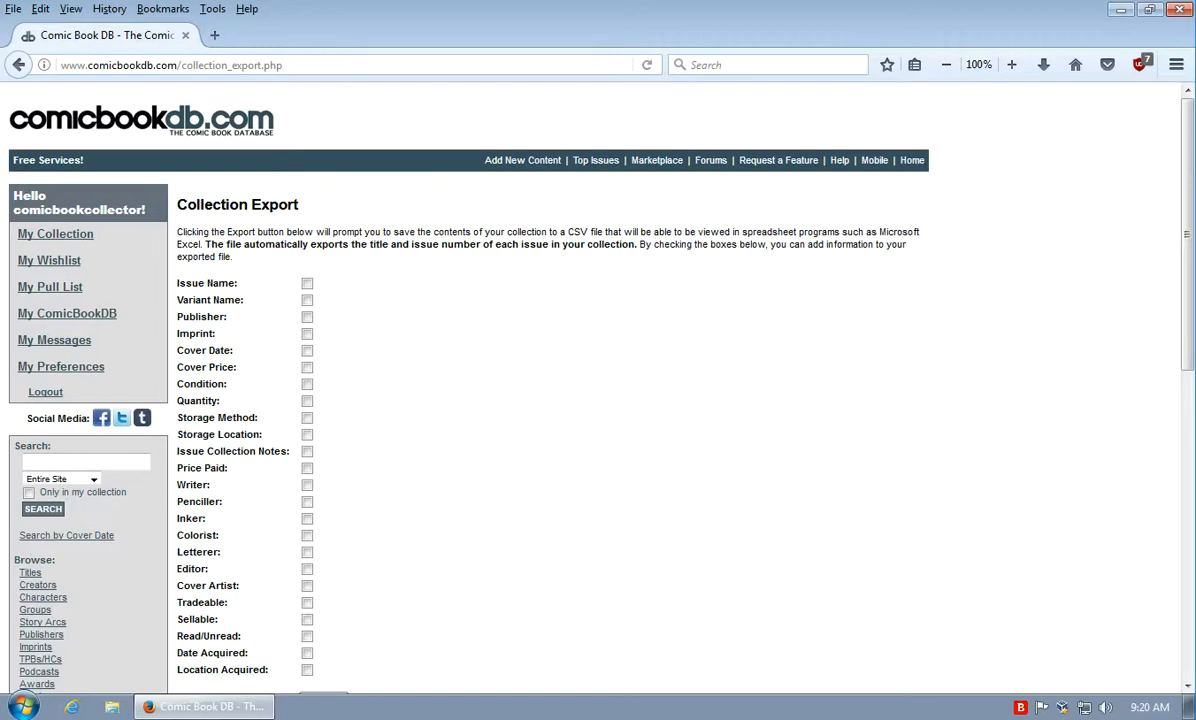
scroll(590, 390, "down", 2)
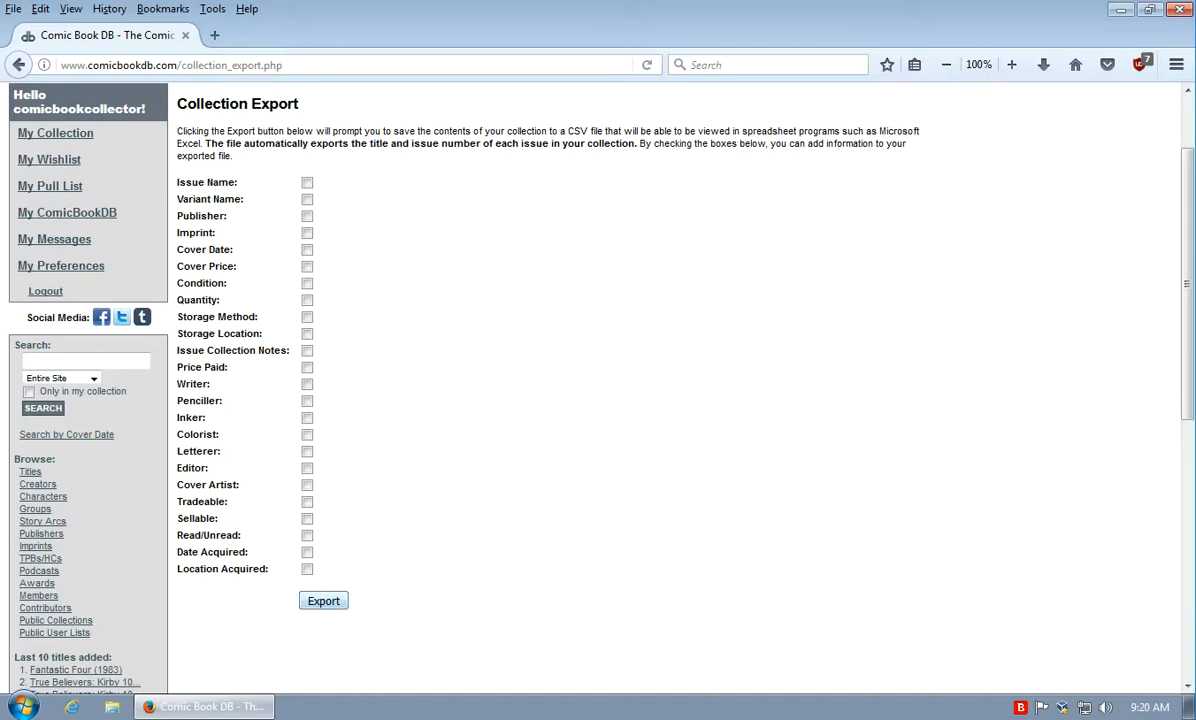
left_click(323, 601)
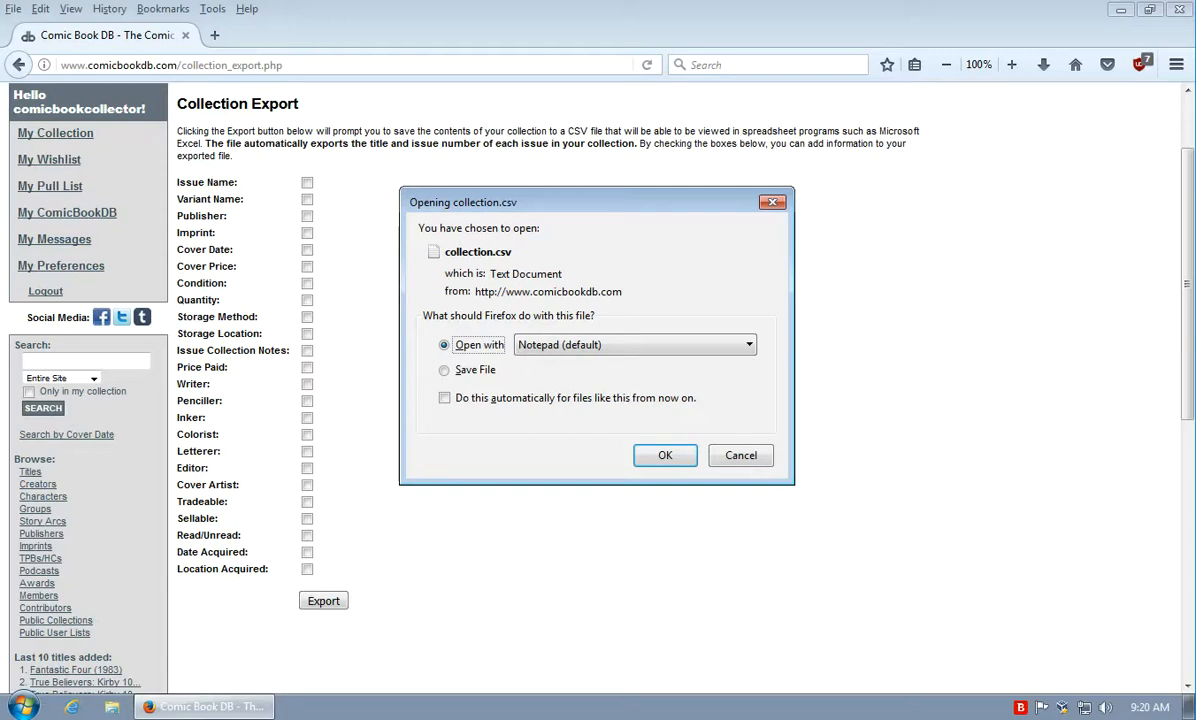
left_click(474, 370)
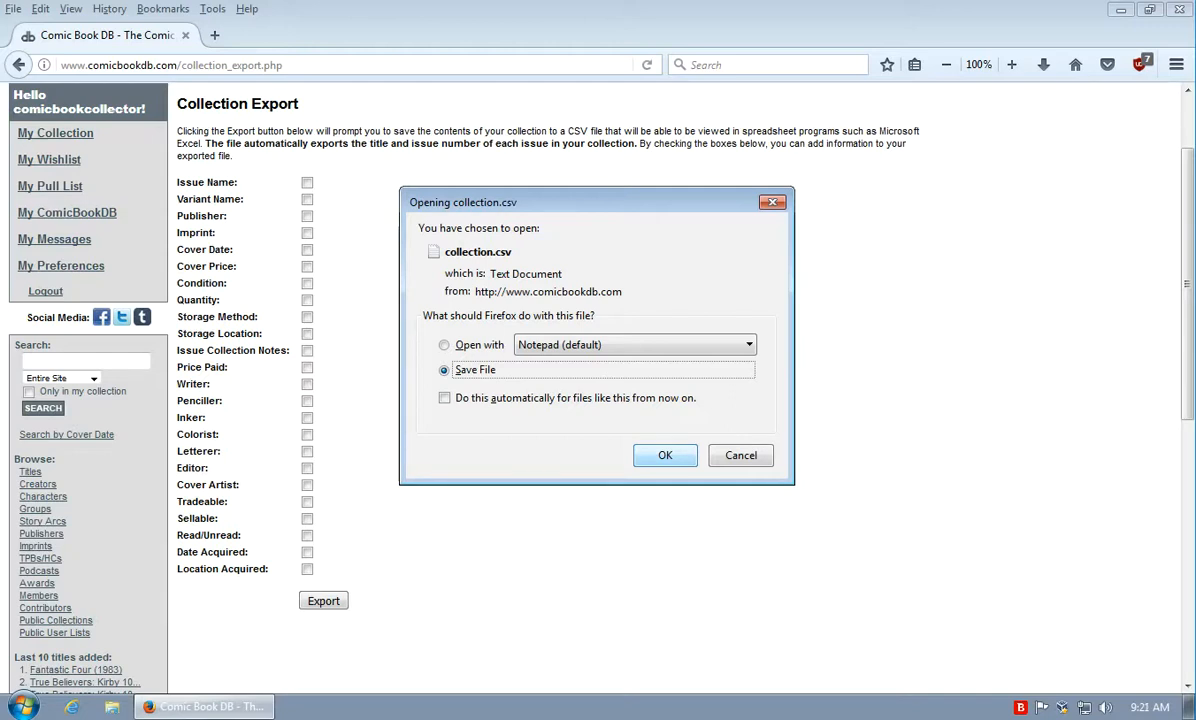
key("Return")
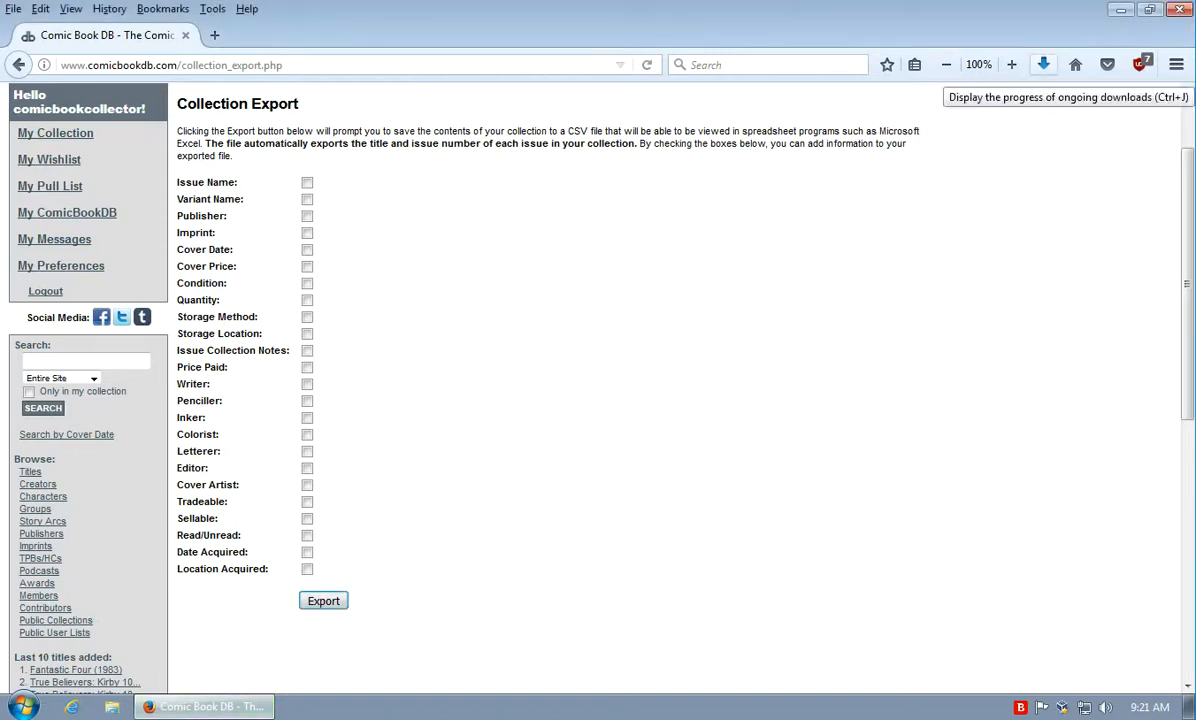
Open the downloaded collection.csv in WPS Spreadsheets and widen all columns so the full titles fit.
left_click(1043, 64)
left_click(790, 110)
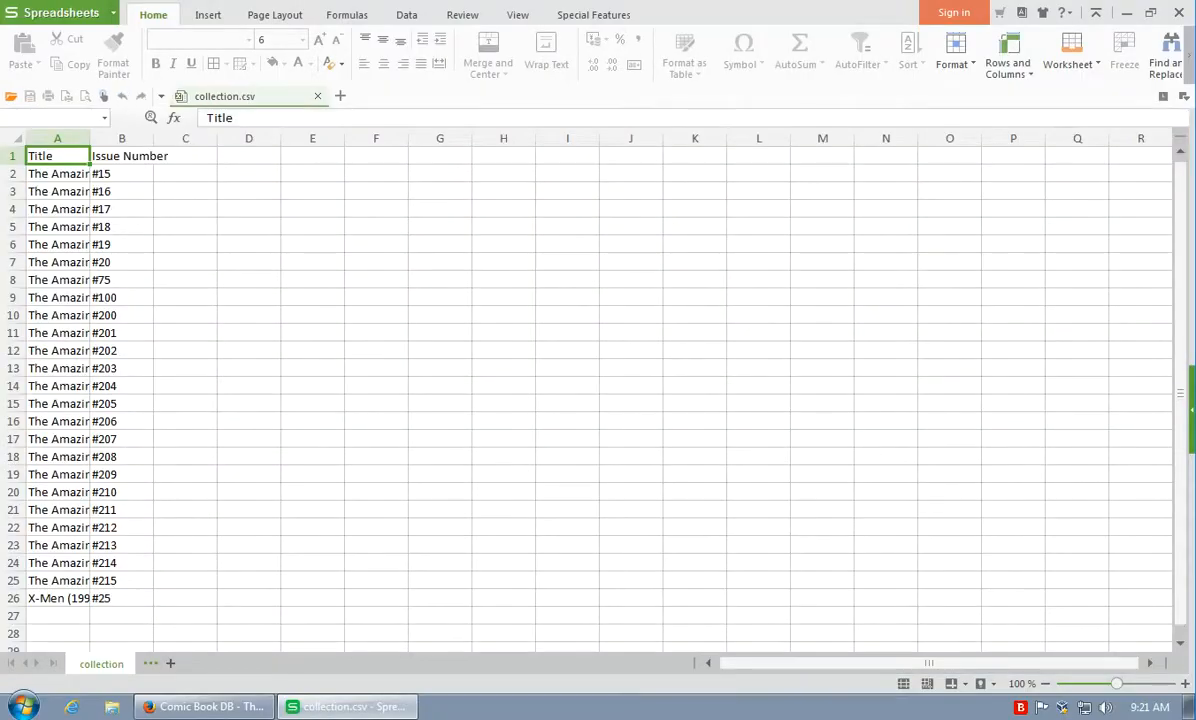
key("ctrl+a")
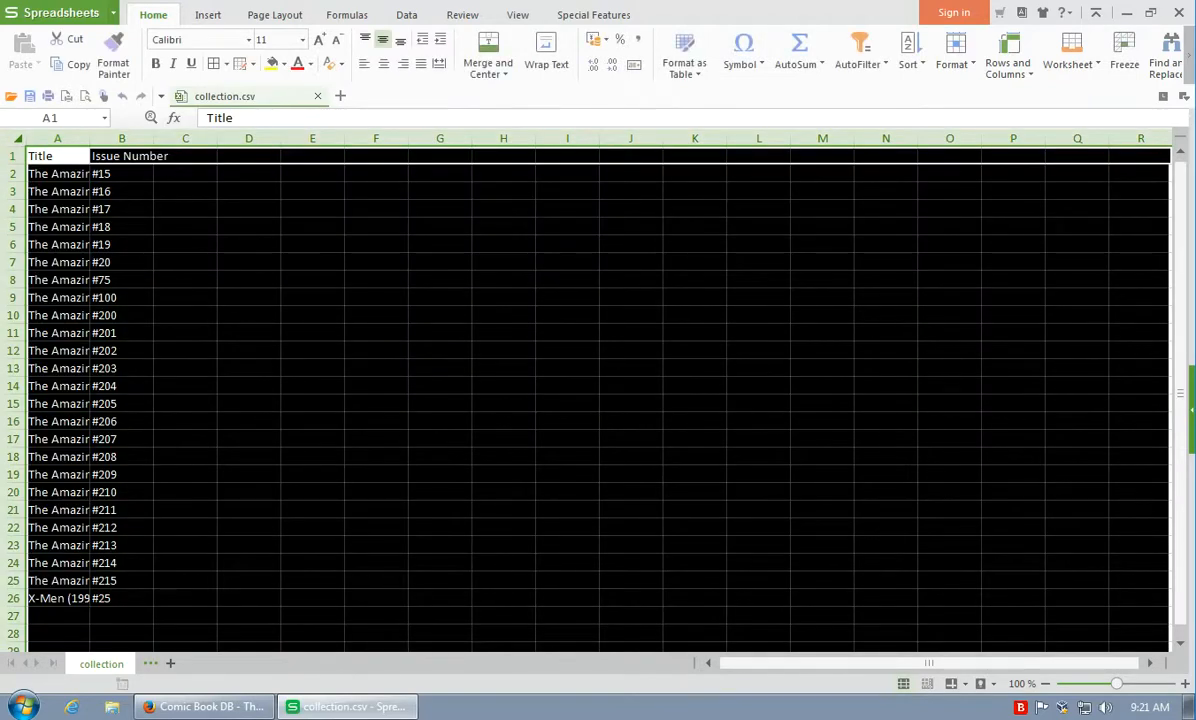
left_click_drag(90, 138, 304, 138)
left_click(200, 262)
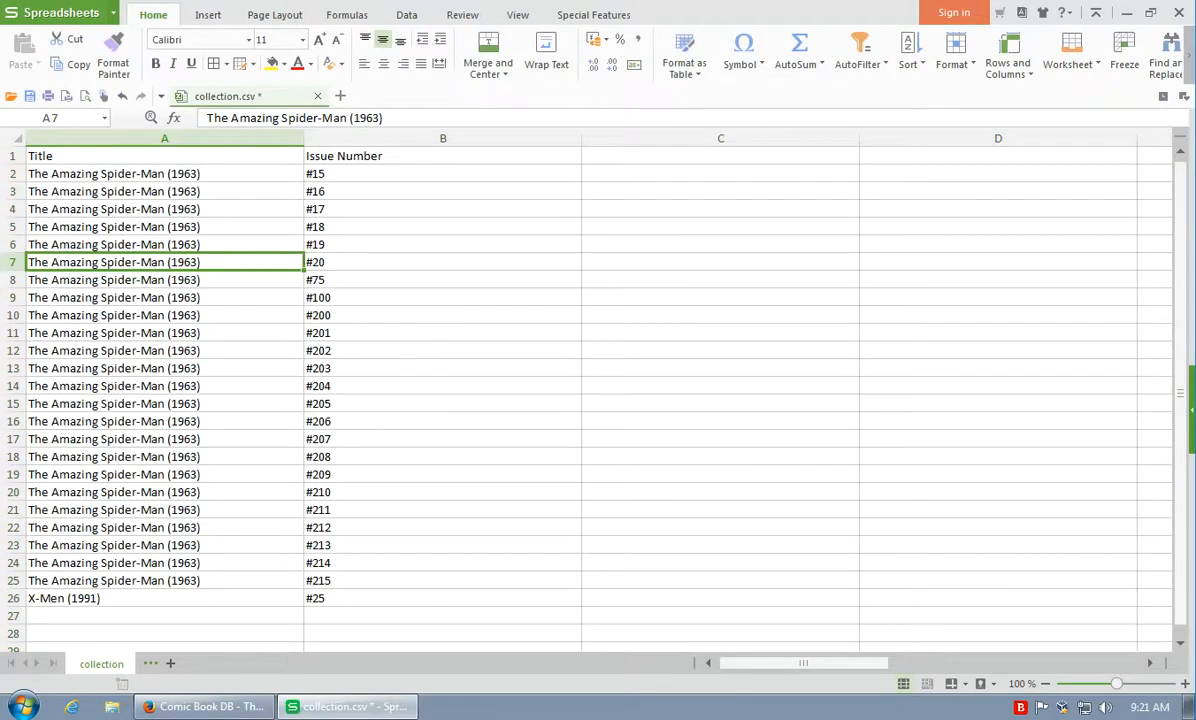
Examine the exported titles in column A and the issue numbers in column B.
left_click_drag(100, 191, 100, 368)
left_click_drag(440, 209, 440, 492)
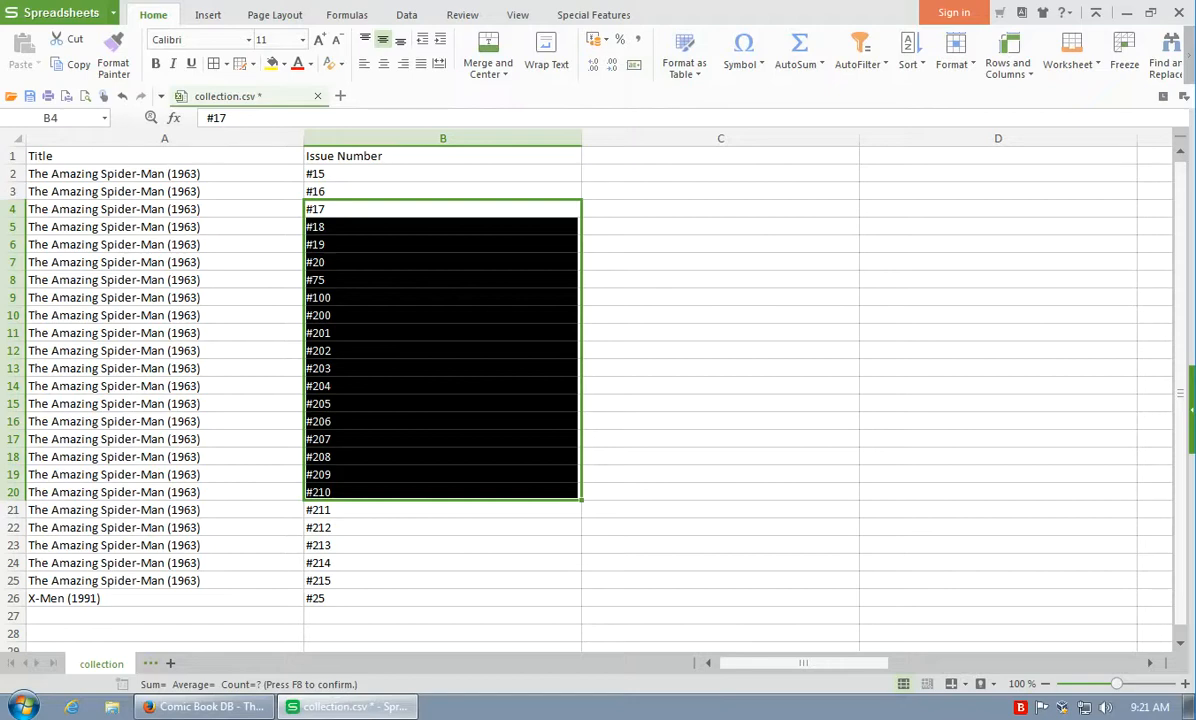
left_click(164, 351)
left_click(442, 351)
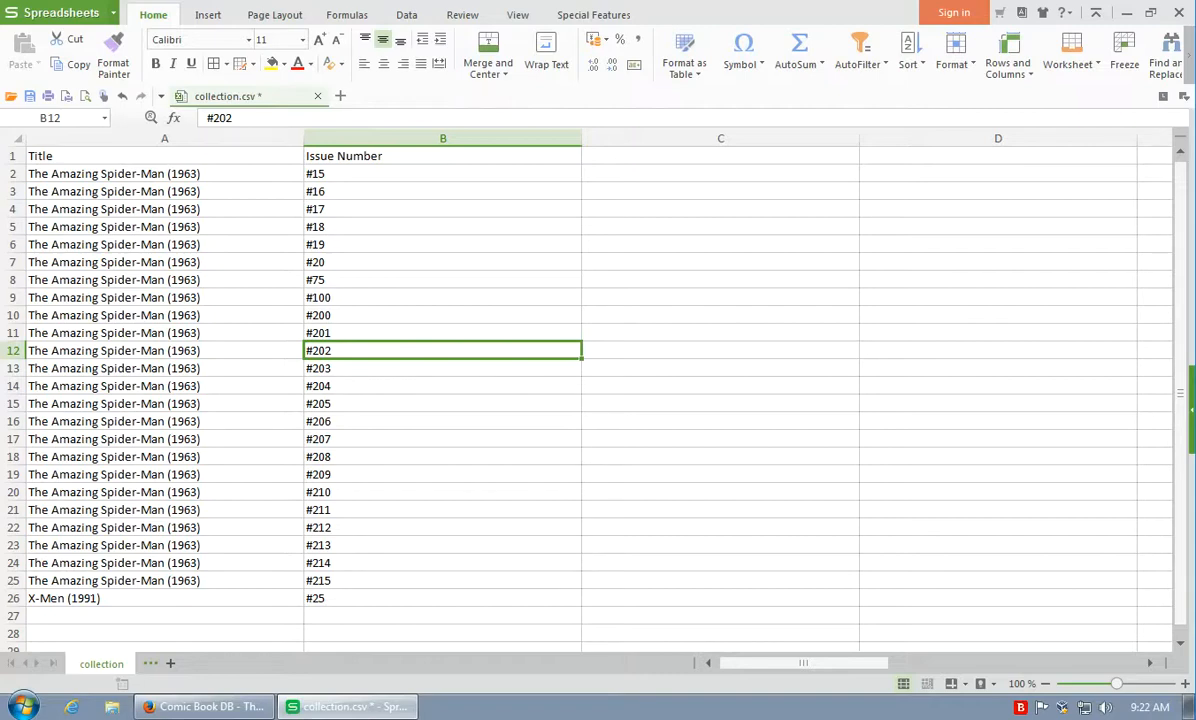
Switch back to Firefox and export the collection with Writer, Penciller and Inker included, saving the CSV file.
left_click(205, 706)
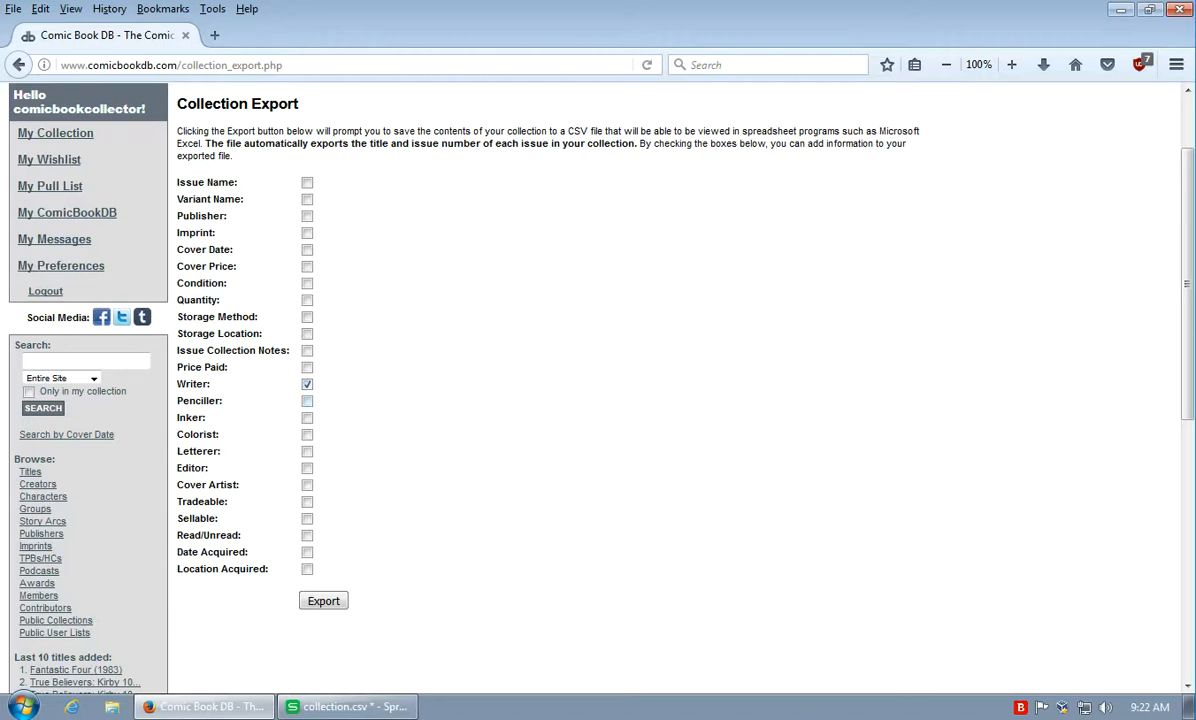
left_click(307, 401)
left_click(307, 418)
left_click(323, 600)
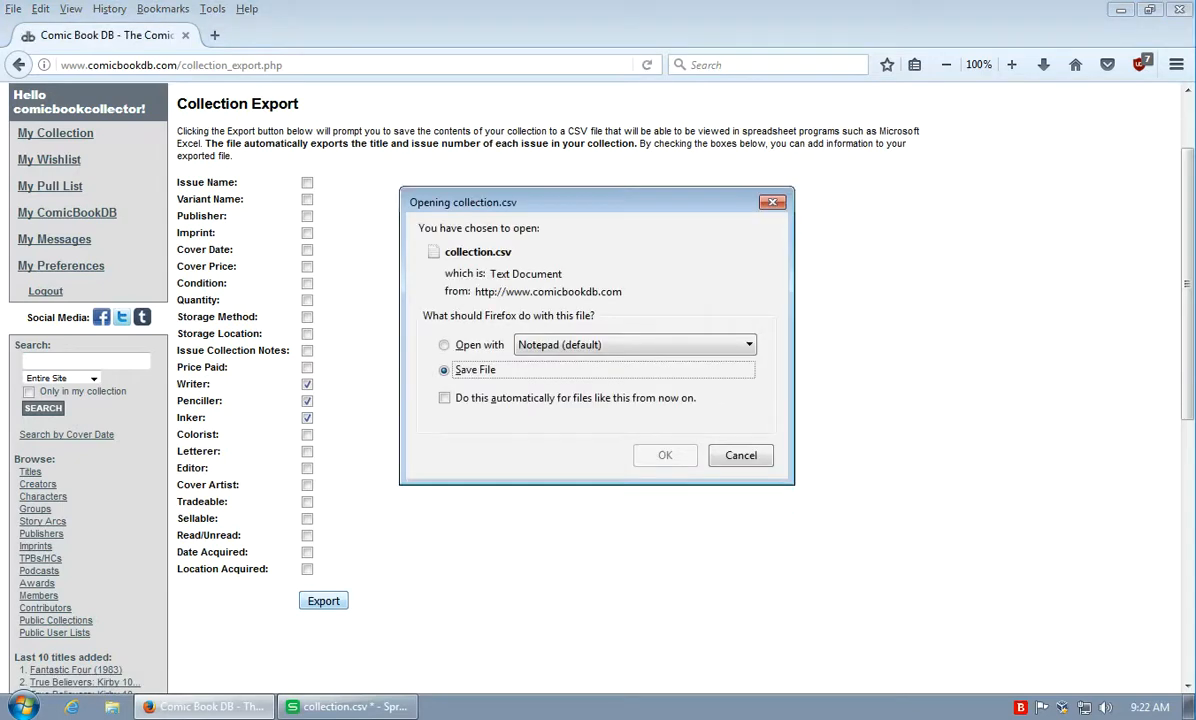
left_click(665, 455)
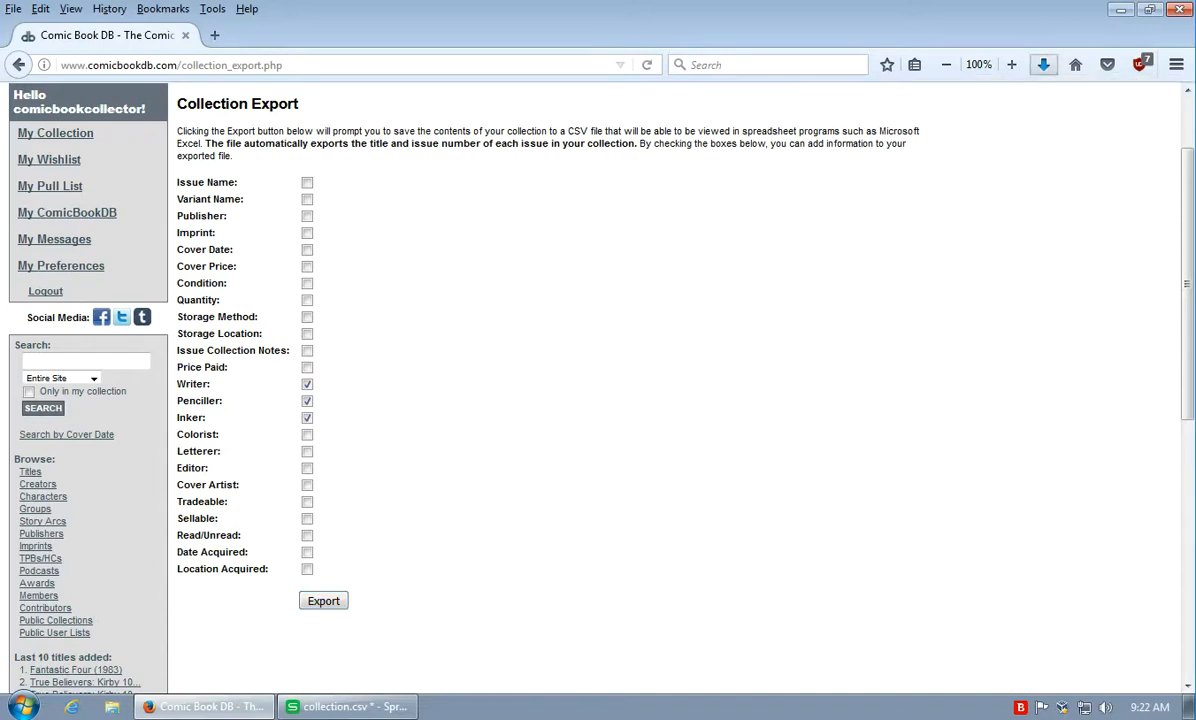
Open the downloaded collection(1).csv in WPS Spreadsheets and widen the title, writer, penciller and inker columns.
left_click(1043, 64)
left_click(800, 110)
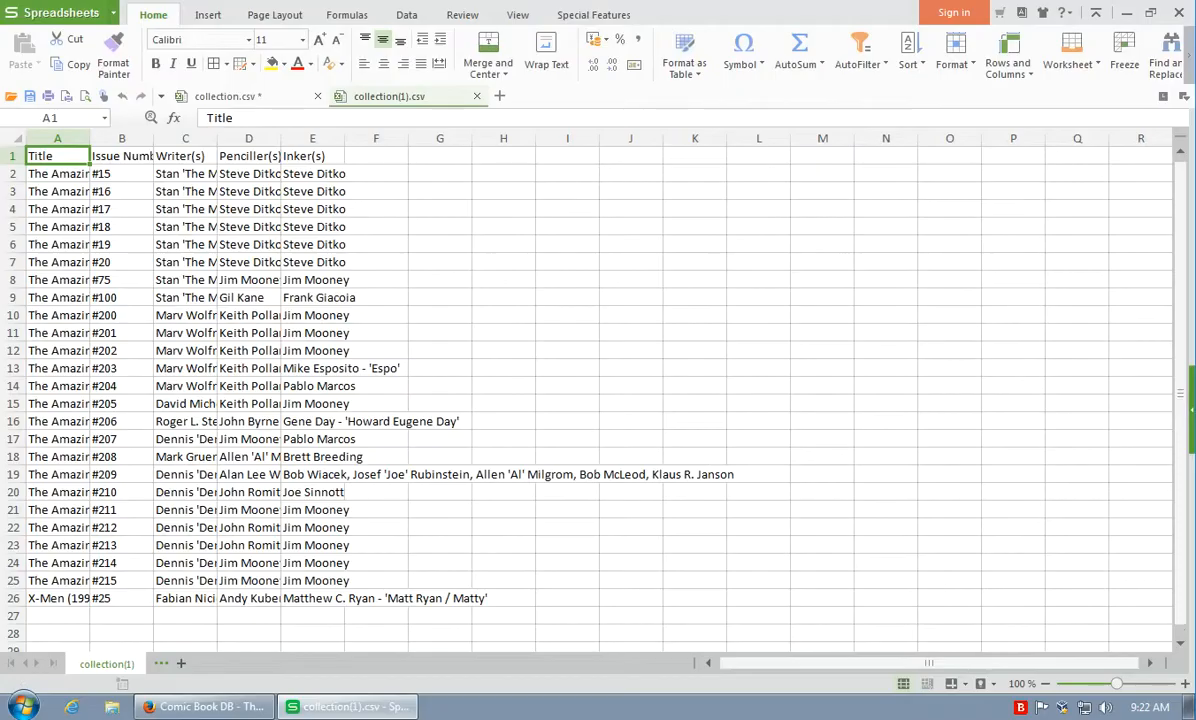
key("ctrl+a")
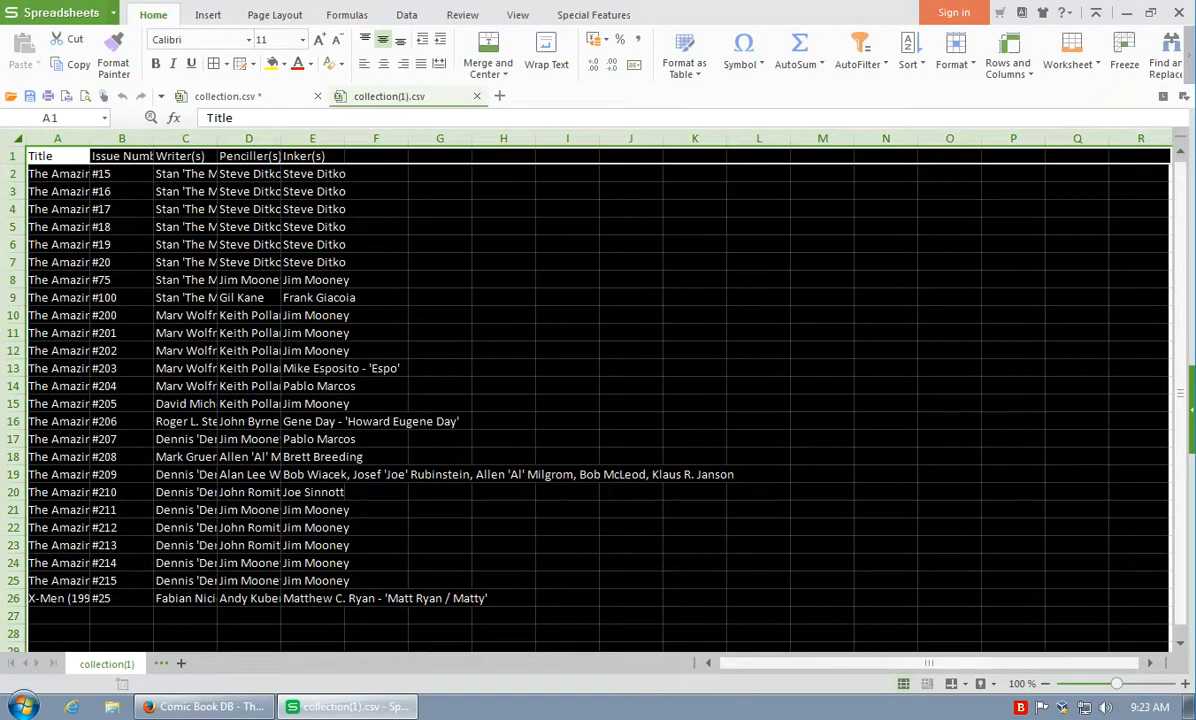
left_click(122, 191)
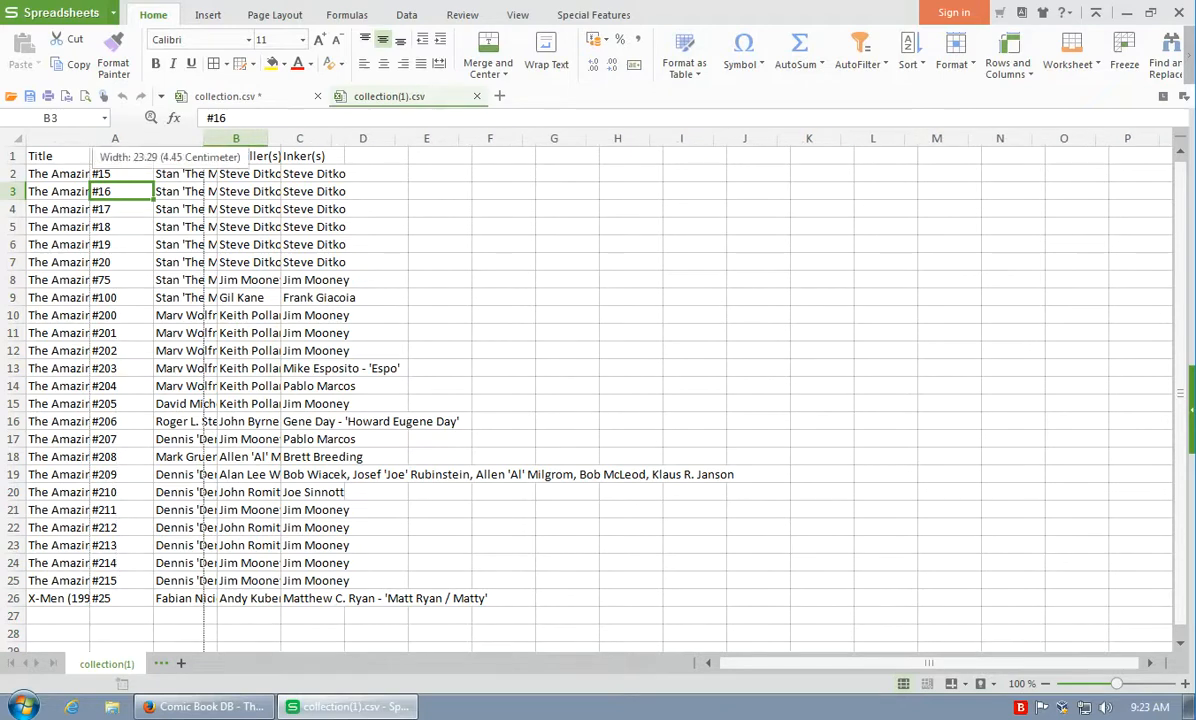
double_click(89, 138)
double_click(331, 138)
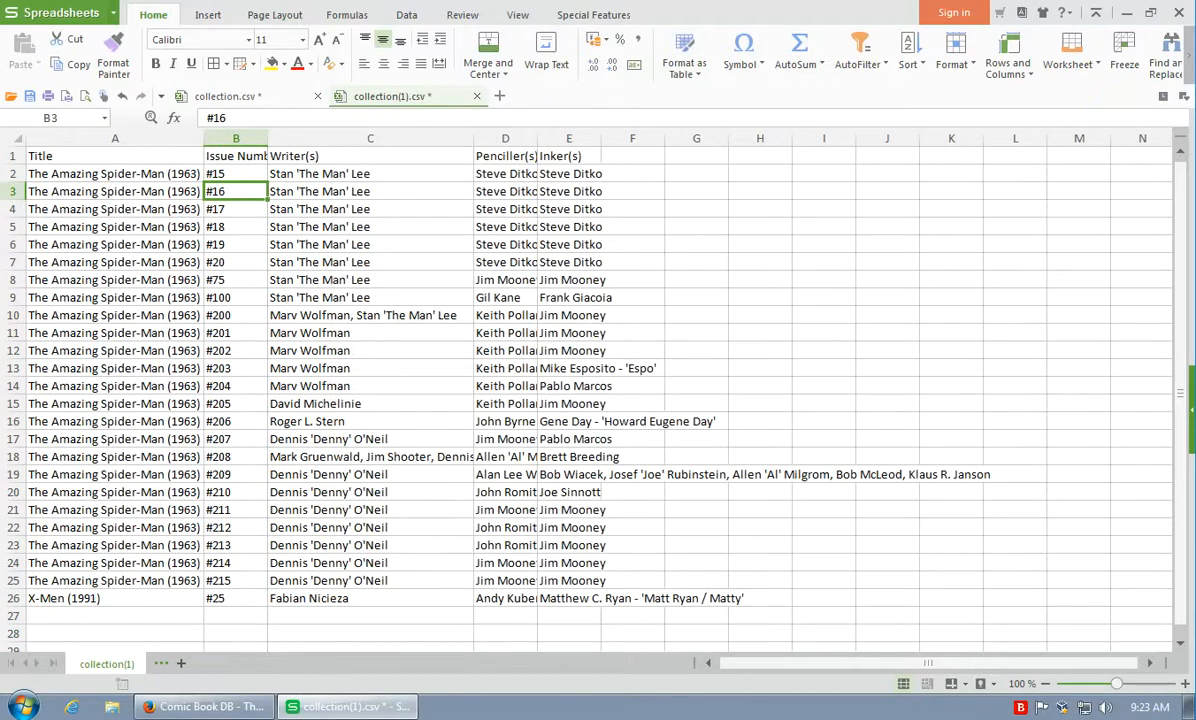
double_click(537, 138)
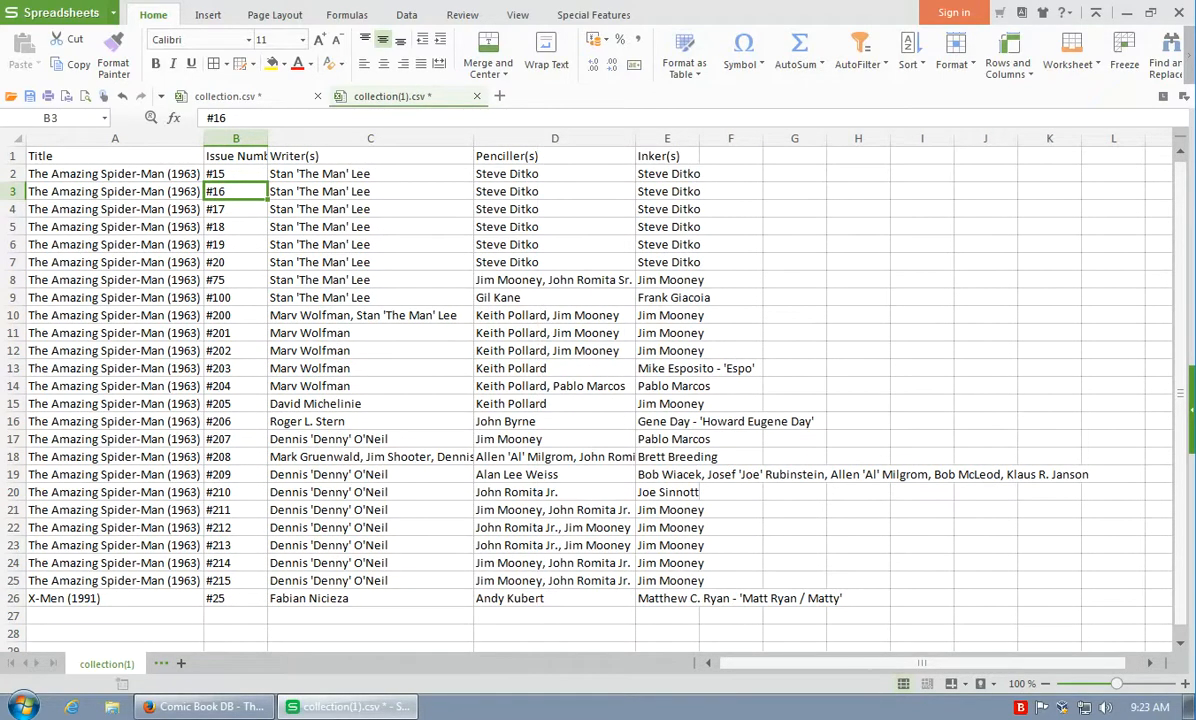
double_click(700, 138)
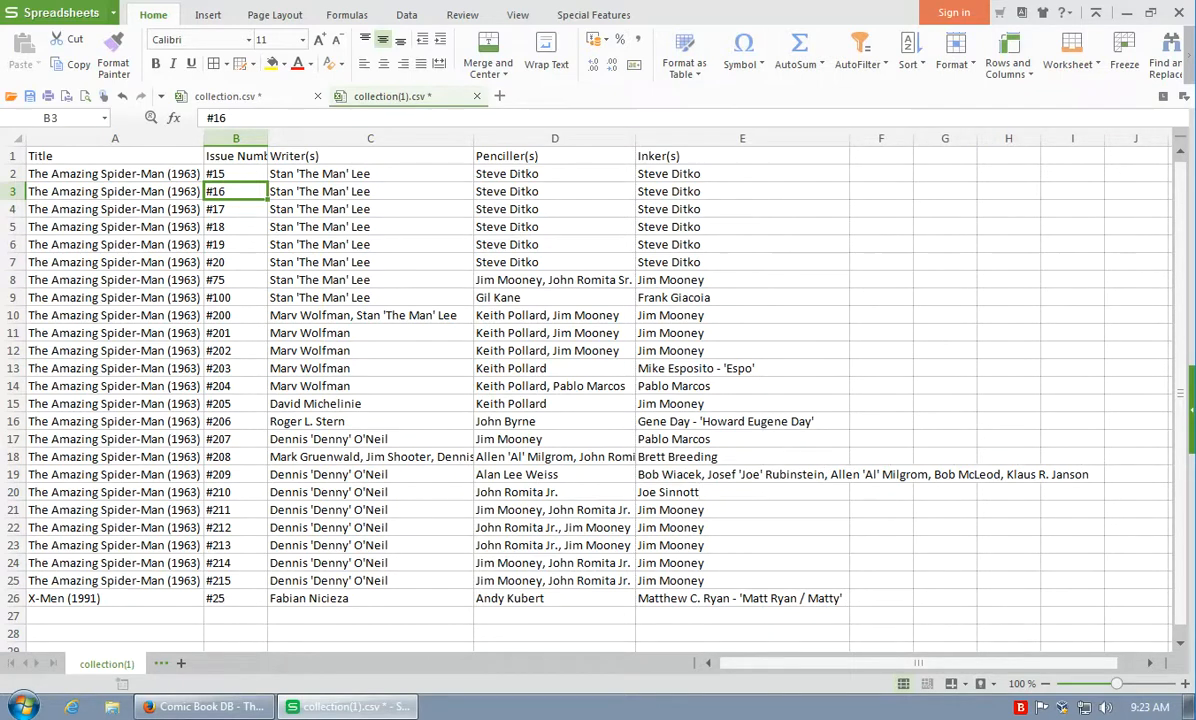
Check the inkers and penciller listed for Amazing Spider-Man issue #209.
left_click(742, 475)
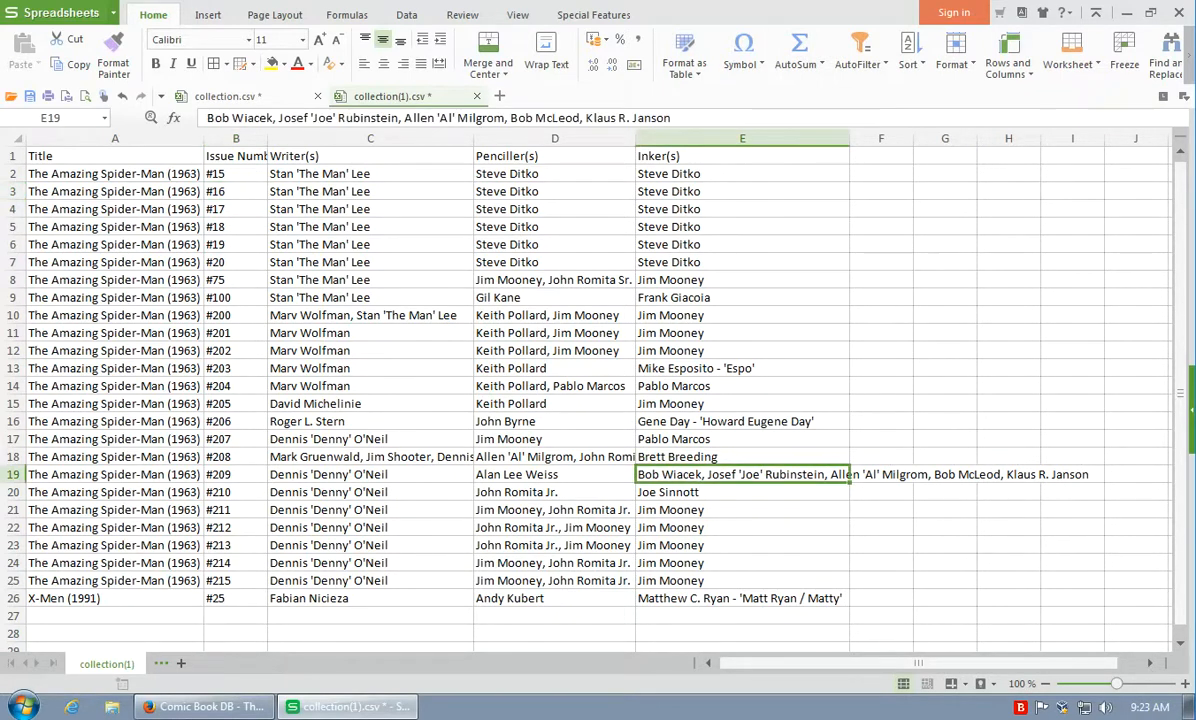
left_click(555, 475)
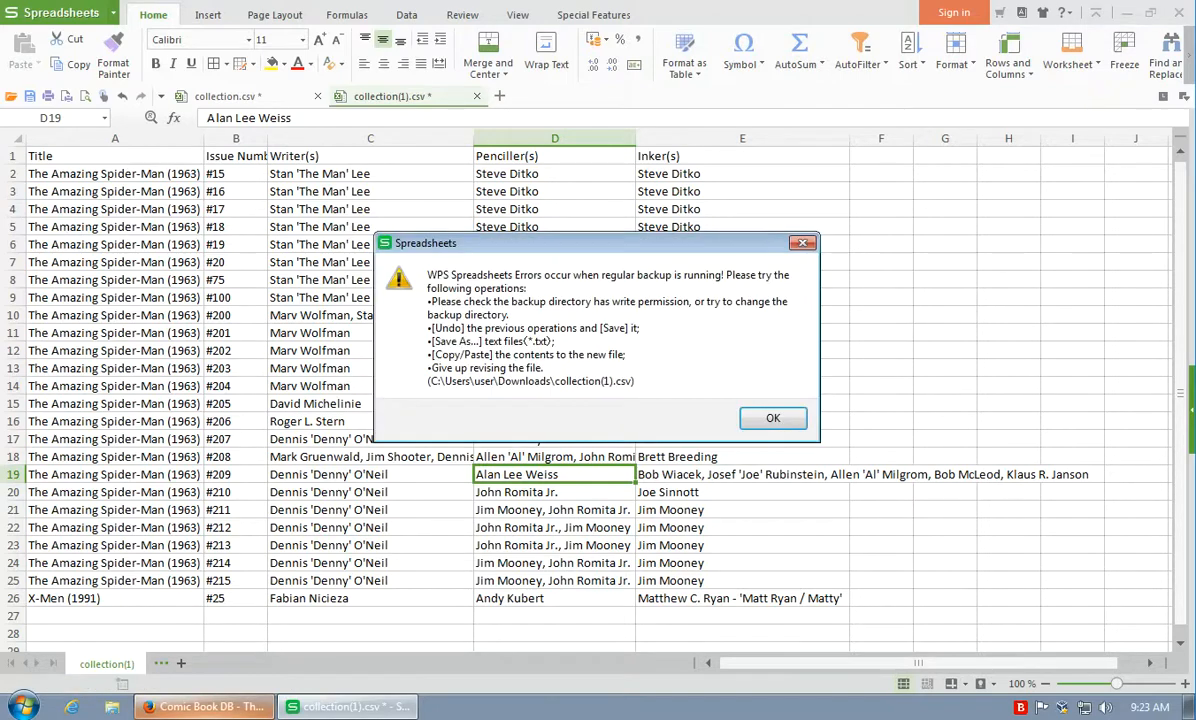
Dismiss the backup error, switch to Firefox and open the My Collection page on Comic Book DB.
left_click(773, 418)
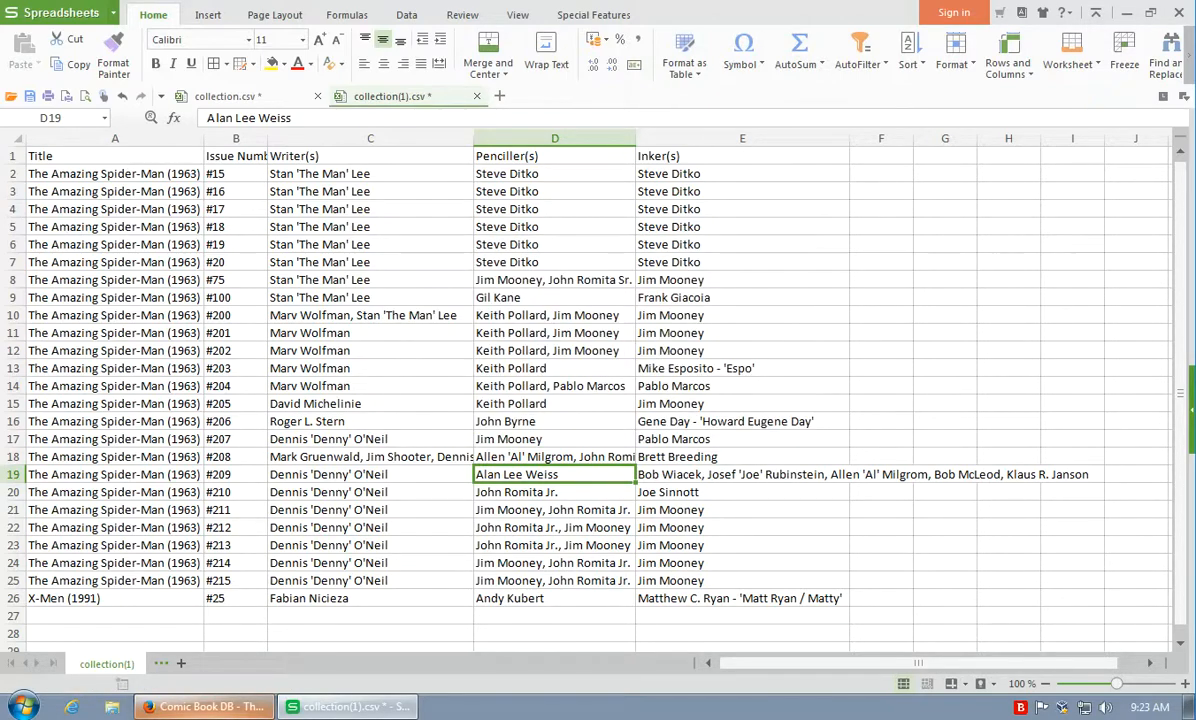
left_click(205, 707)
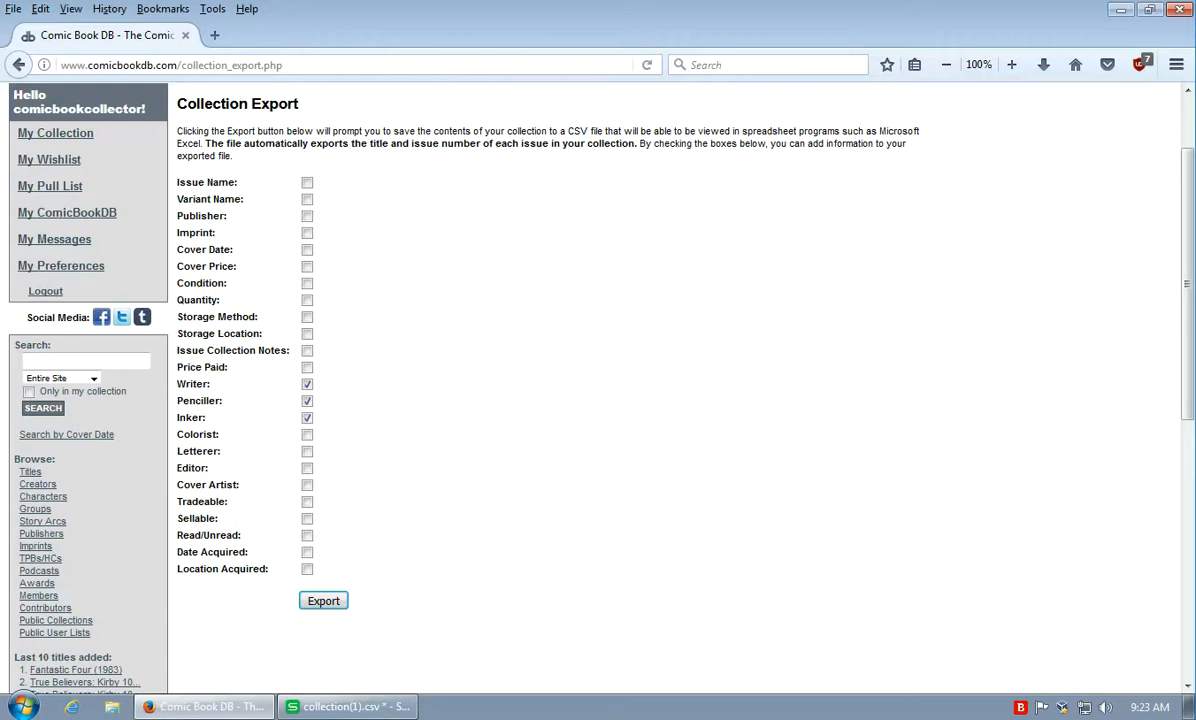
left_click(55, 133)
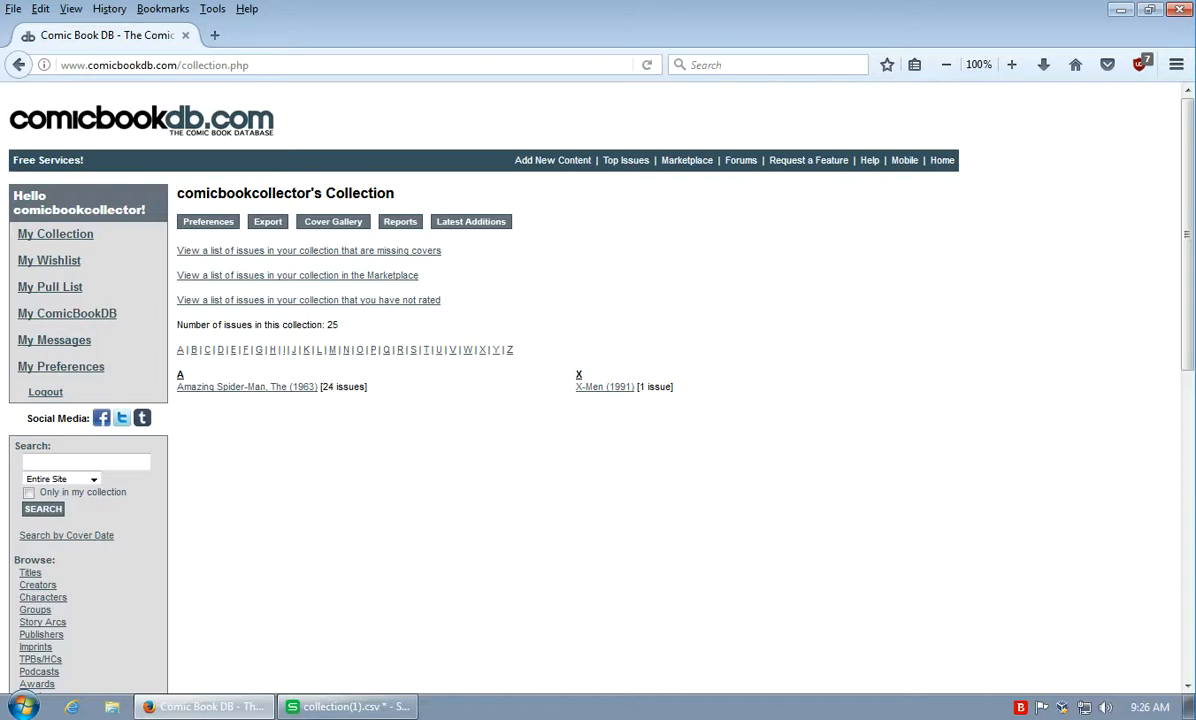
left_click(55, 234)
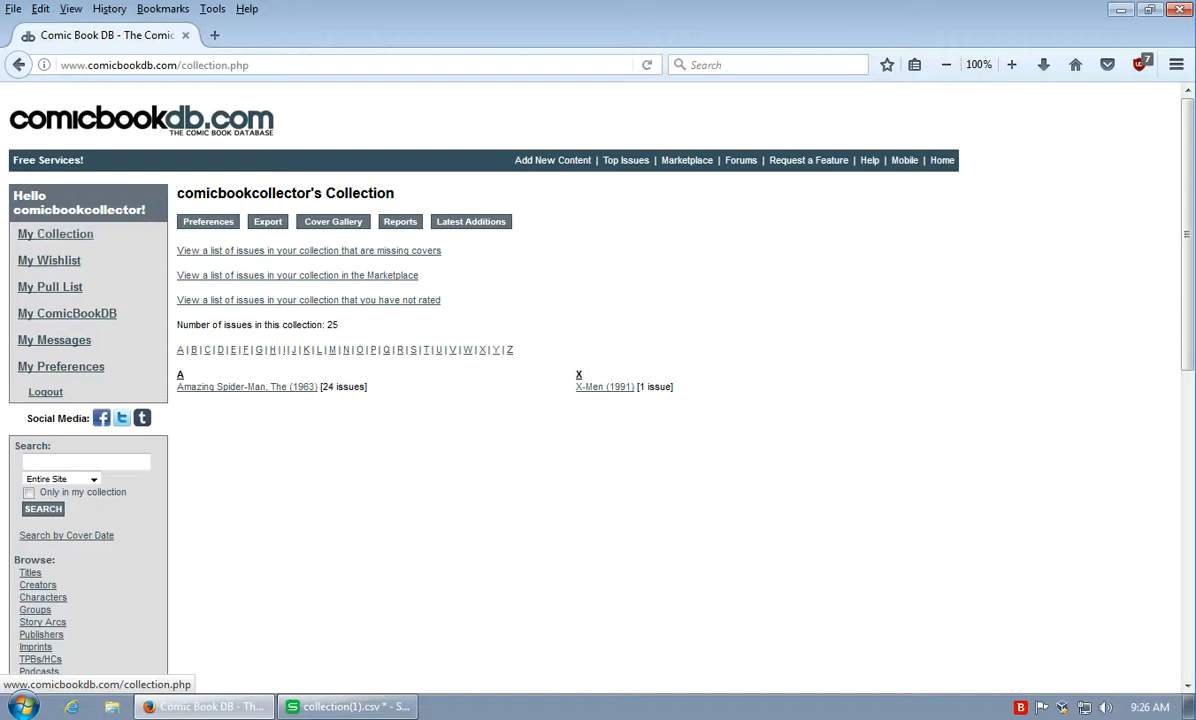
Switch to WPS Spreadsheets, review the title, issue number and writer entries in collection(1).csv, and return to the collection page in Firefox.
left_click(348, 706)
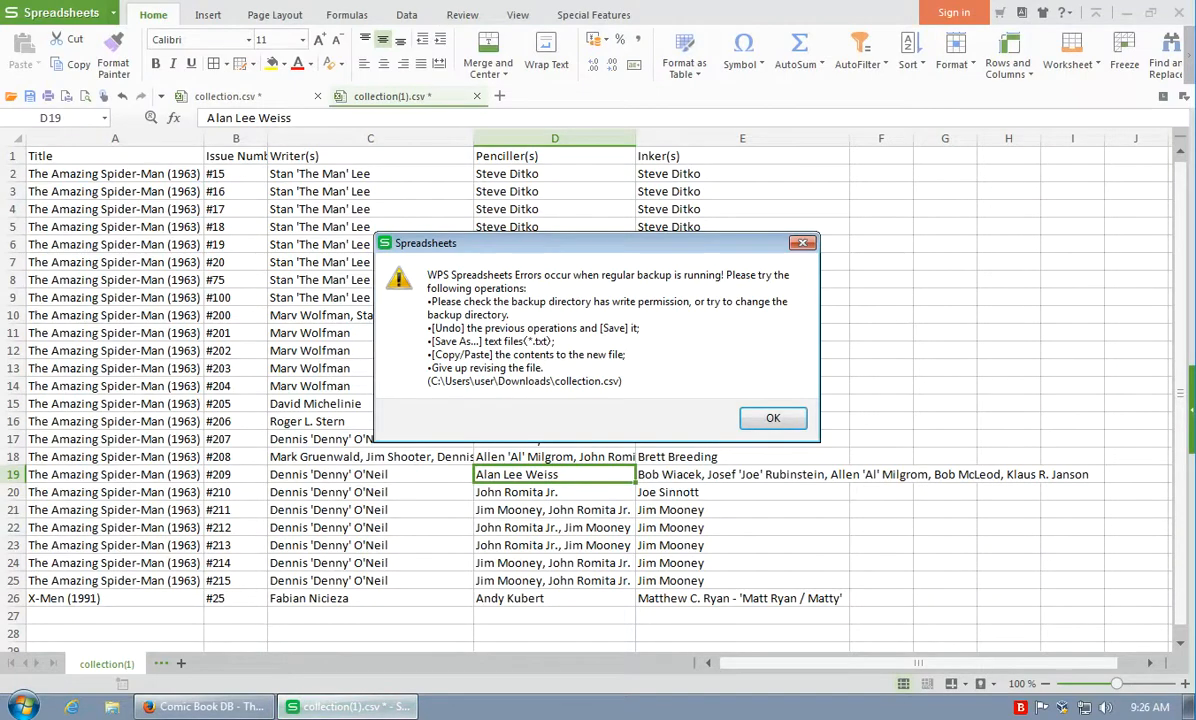
left_click(773, 418)
left_click(235, 368)
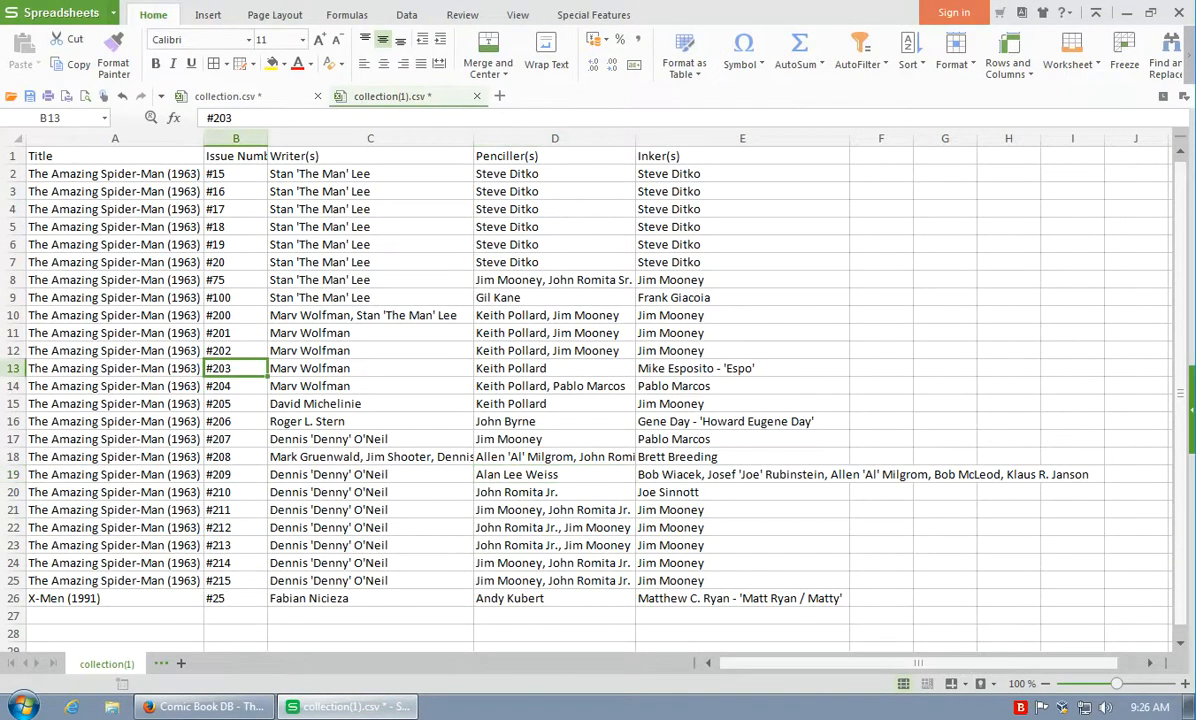
scroll(600, 400, "down", 3)
scroll(600, 400, "up", 3)
left_click(115, 280)
left_click(236, 280)
left_click(370, 280)
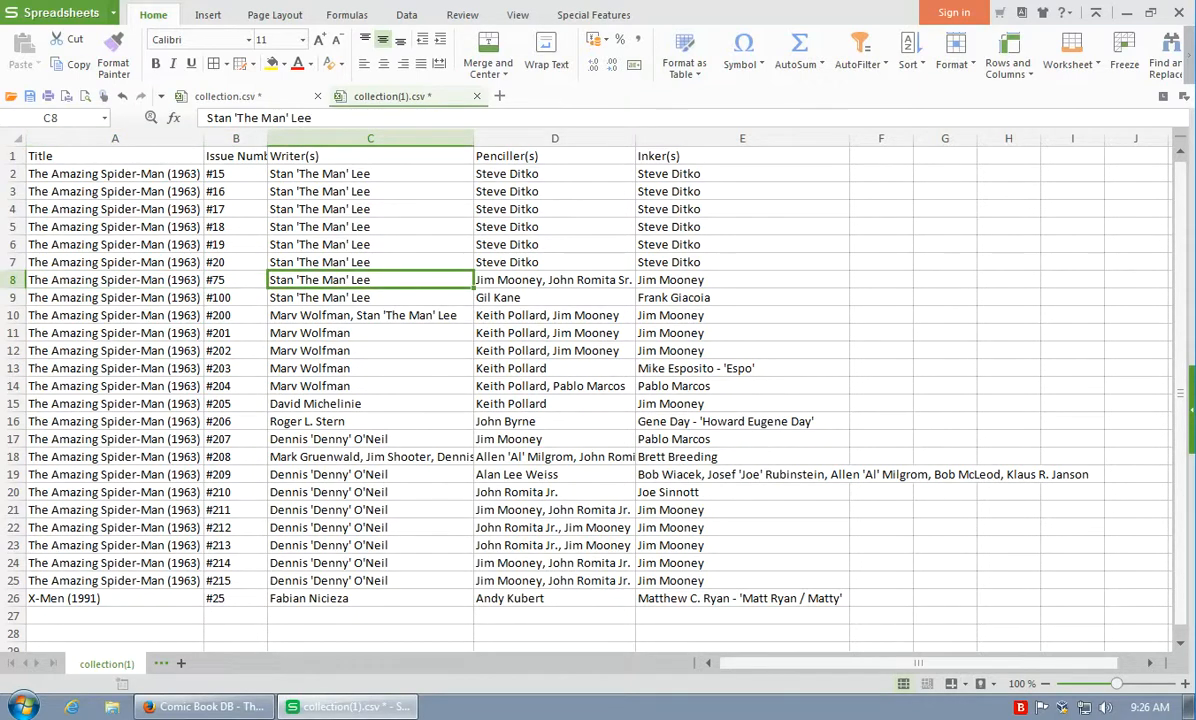
left_click(205, 706)
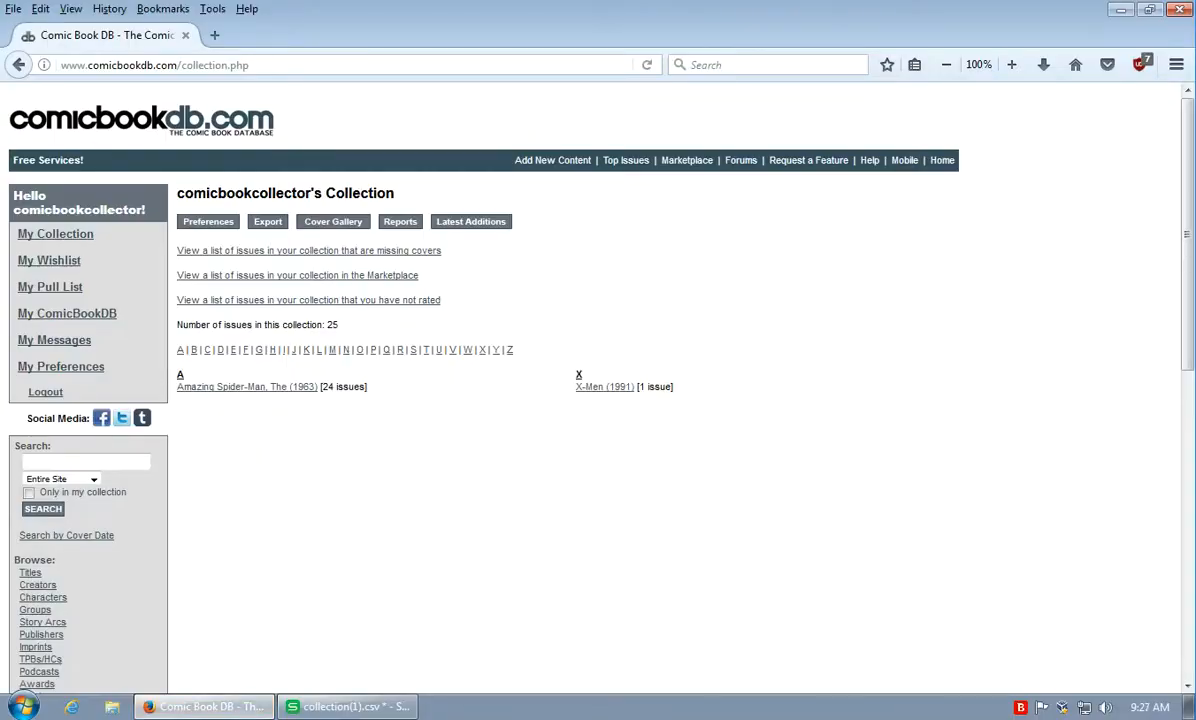